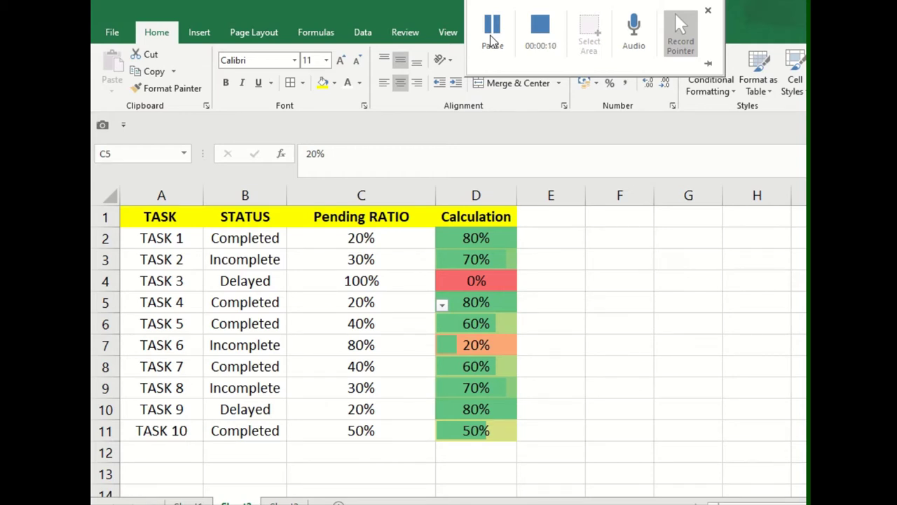
Set TASK 1's pending ratio to 70% and TASK 2's to 60% from the C-column dropdowns
{"action": "left_click", "coordinate": [395, 239]}
{"action": "left_click", "coordinate": [442, 241]}
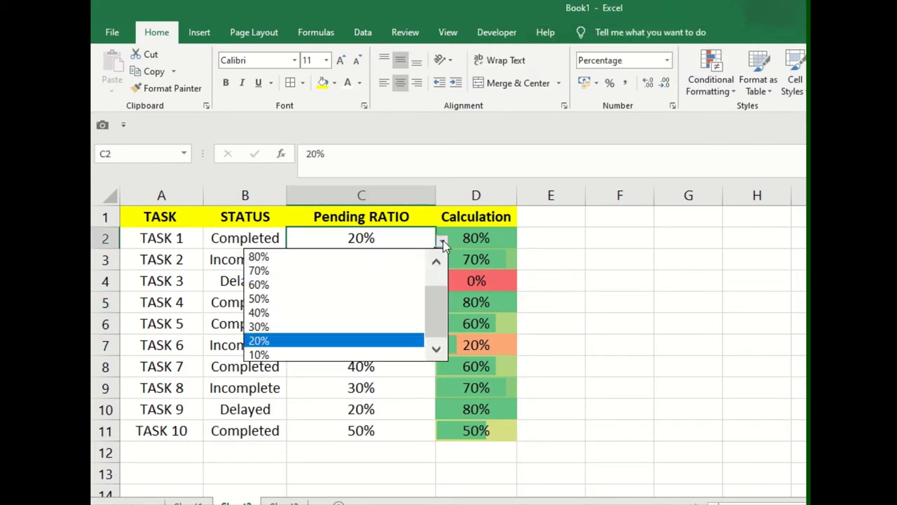
{"action": "left_click", "coordinate": [377, 268]}
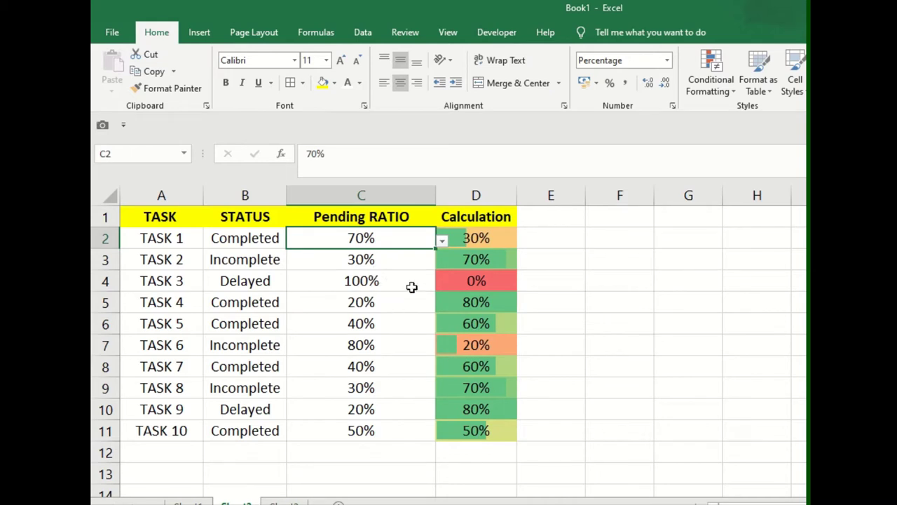
{"action": "left_click", "coordinate": [499, 240]}
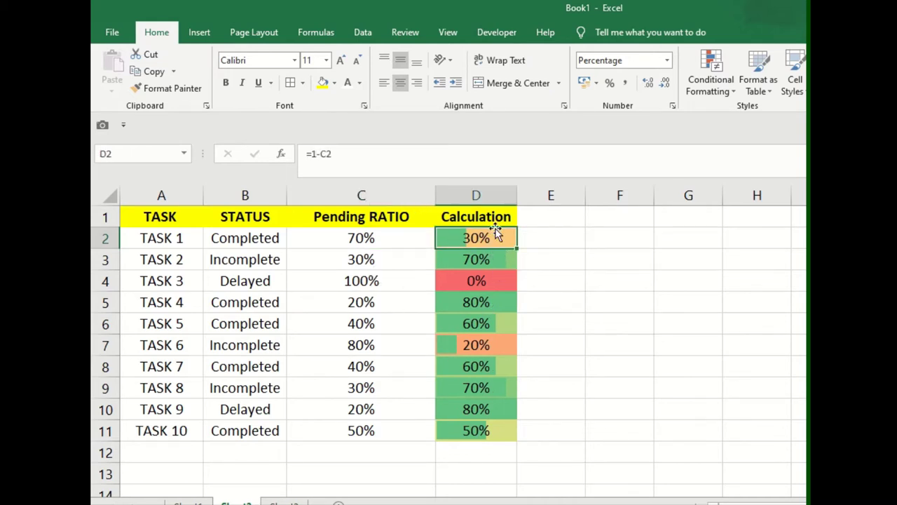
{"action": "left_click", "coordinate": [397, 259]}
{"action": "left_click", "coordinate": [442, 263]}
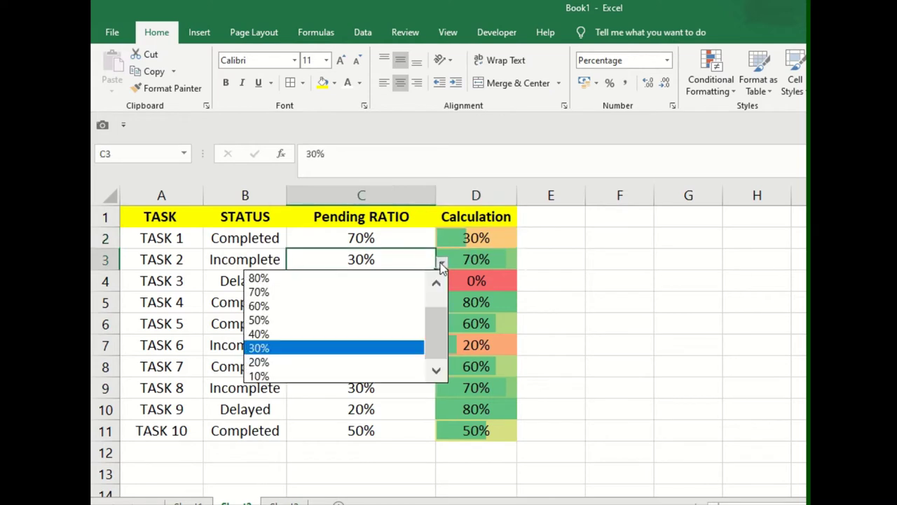
{"action": "left_click", "coordinate": [398, 303]}
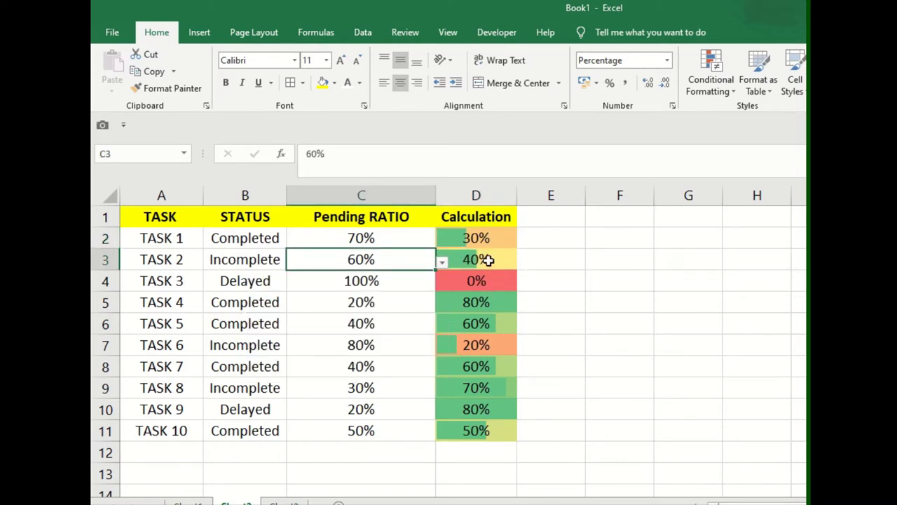
Set the pending ratios to 60% for TASK 4, 80% for TASK 8 and 50% for TASK 6
{"action": "left_click", "coordinate": [373, 302]}
{"action": "left_click", "coordinate": [443, 306]}
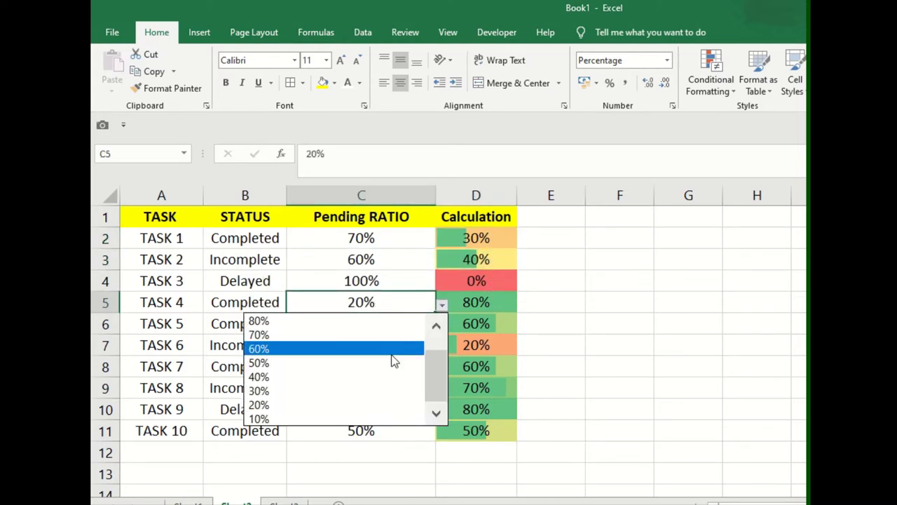
{"action": "left_click", "coordinate": [392, 349]}
{"action": "left_click", "coordinate": [369, 385]}
{"action": "left_click", "coordinate": [441, 390]}
{"action": "left_click", "coordinate": [382, 407]}
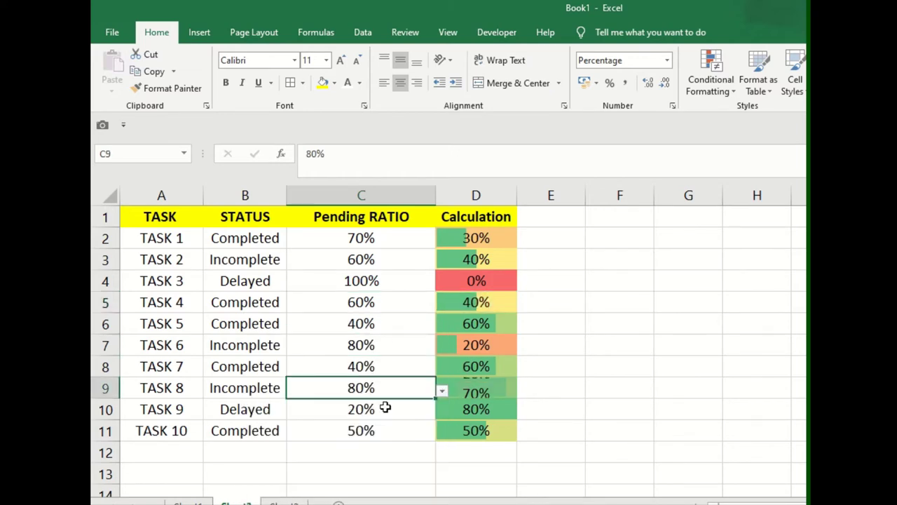
{"action": "left_click", "coordinate": [387, 341]}
{"action": "left_click", "coordinate": [443, 348]}
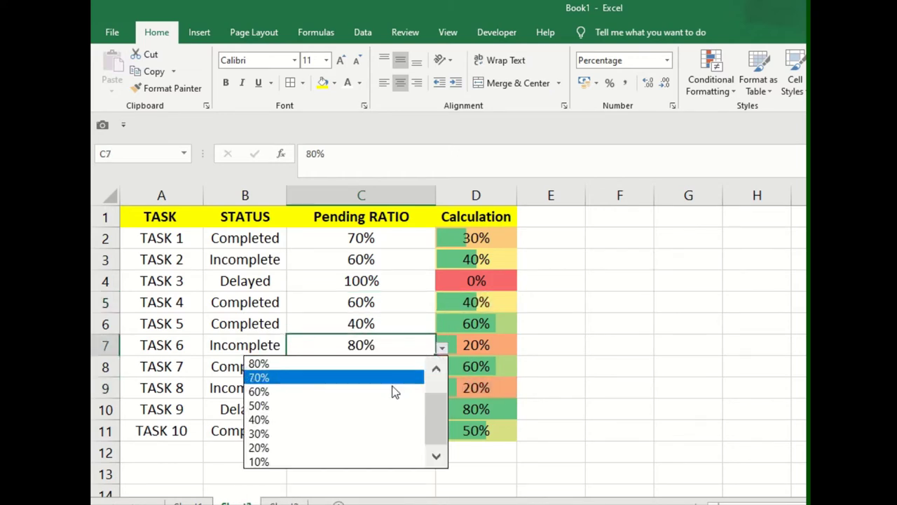
{"action": "left_click", "coordinate": [389, 405]}
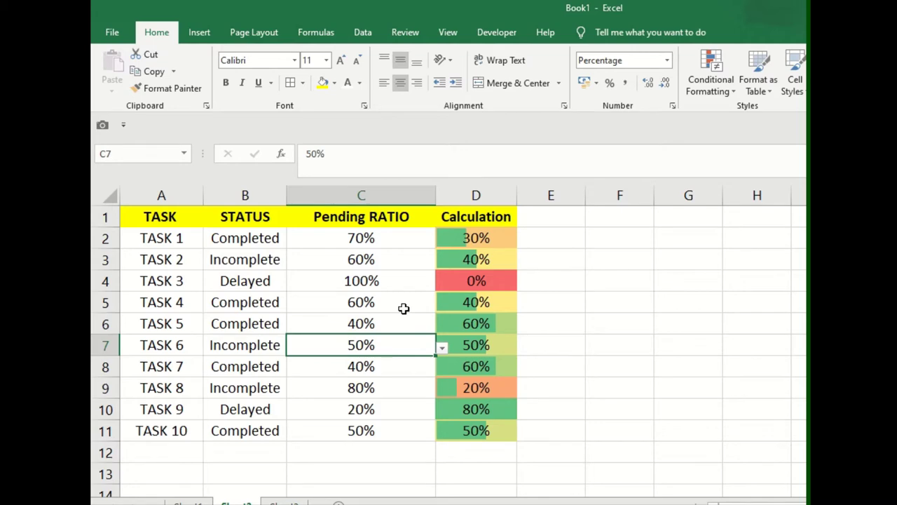
Select the task table A1:C11
{"action": "left_click", "coordinate": [163, 216]}
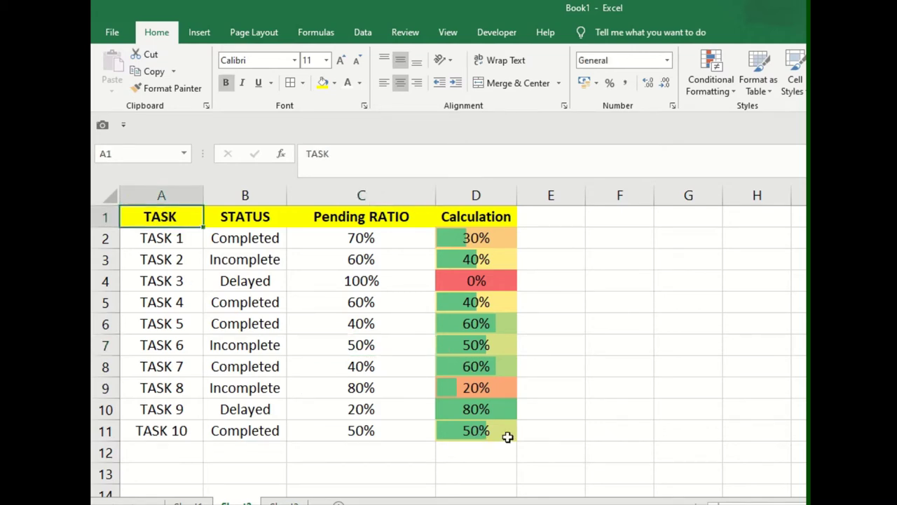
{"action": "left_click", "coordinate": [471, 433], "text": "shift"}
{"action": "left_click", "coordinate": [385, 434]}
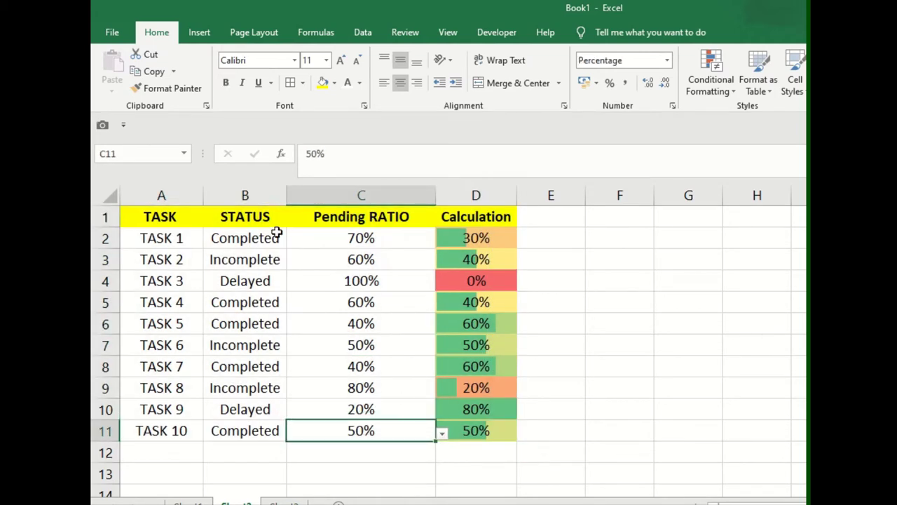
Copy the task table A1:C11 and paste it onto a newly added sheet
{"action": "mouse_move", "coordinate": [176, 212]}
{"action": "left_mouse_down"}
{"action": "mouse_move", "coordinate": [347, 392]}
{"action": "mouse_move", "coordinate": [348, 428]}
{"action": "left_mouse_up"}
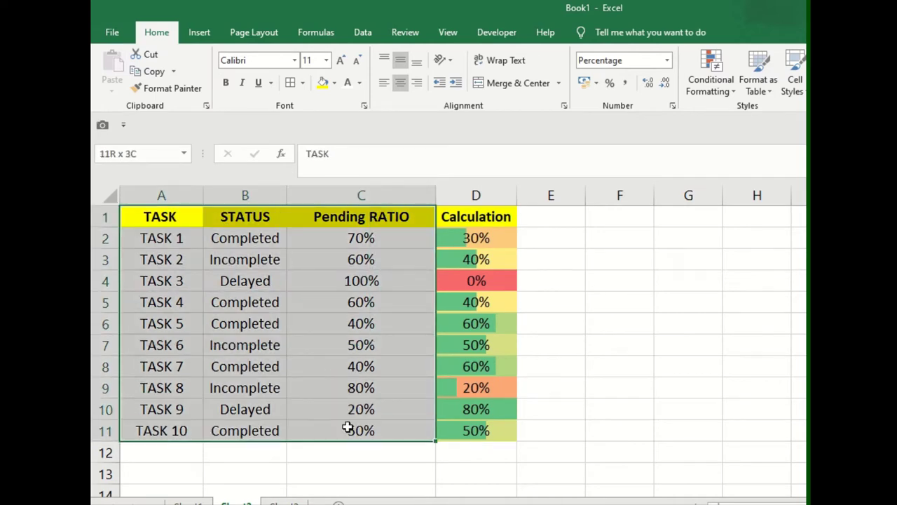
{"action": "key", "text": "ctrl+c"}
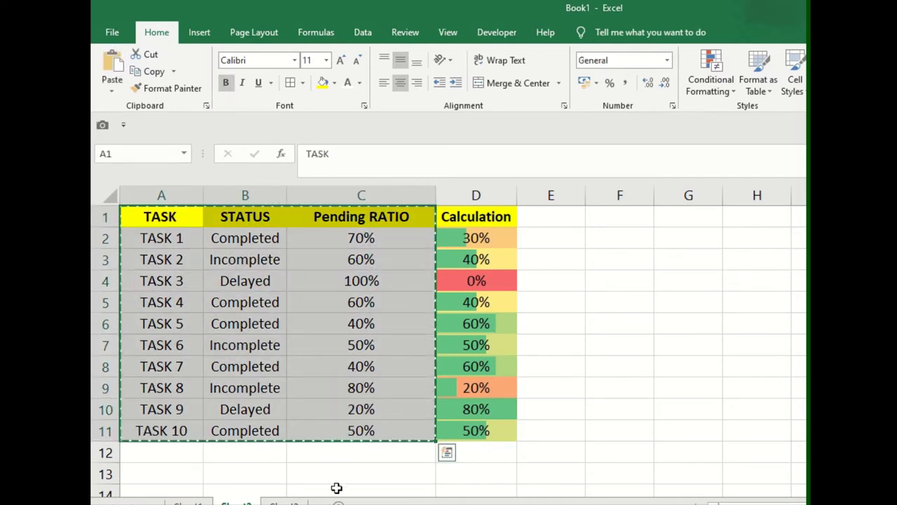
{"action": "key", "text": "ctrl+Page_Down"}
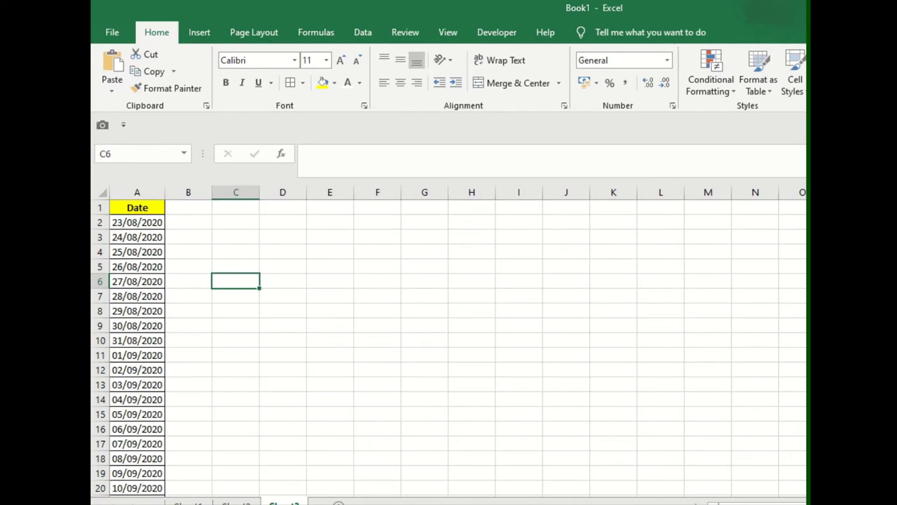
{"action": "left_click", "coordinate": [338, 502]}
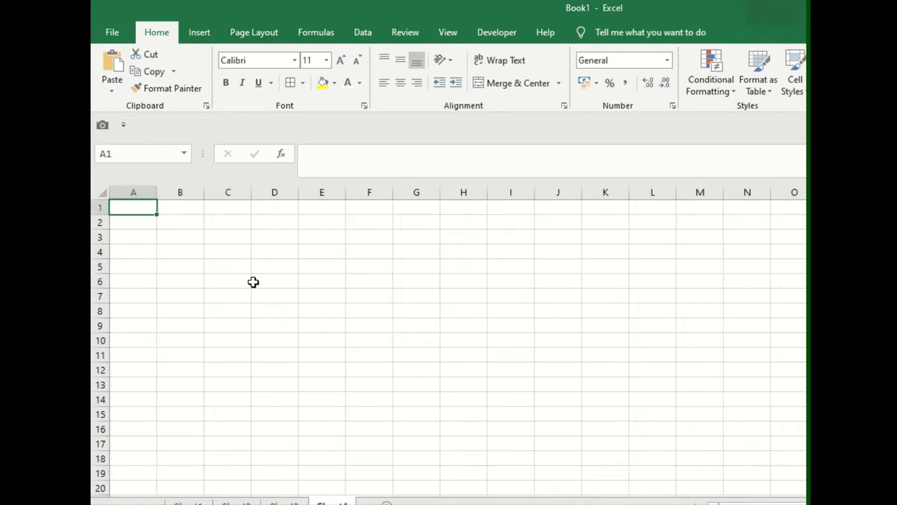
{"action": "key", "text": "ctrl+v"}
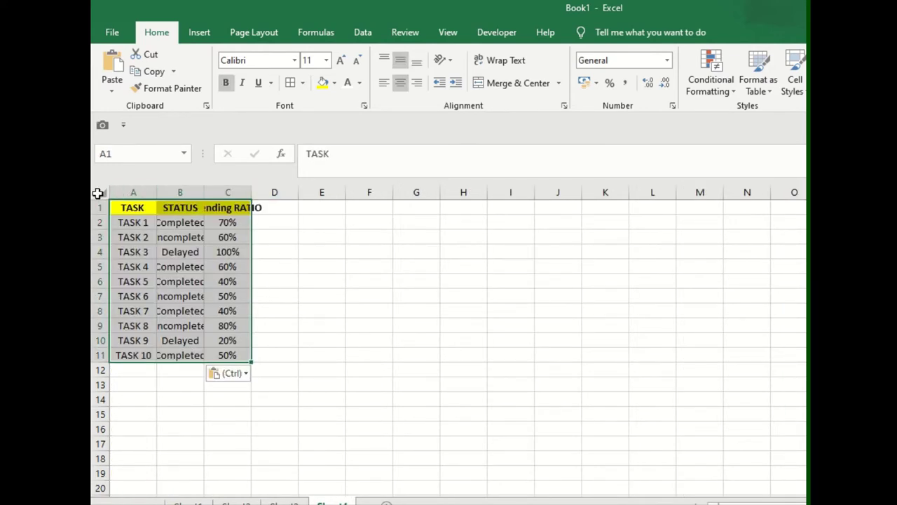
Autofit all columns to their contents and give the pasted table A1:C11 all borders
{"action": "left_click", "coordinate": [103, 192]}
{"action": "double_click", "coordinate": [251, 192]}
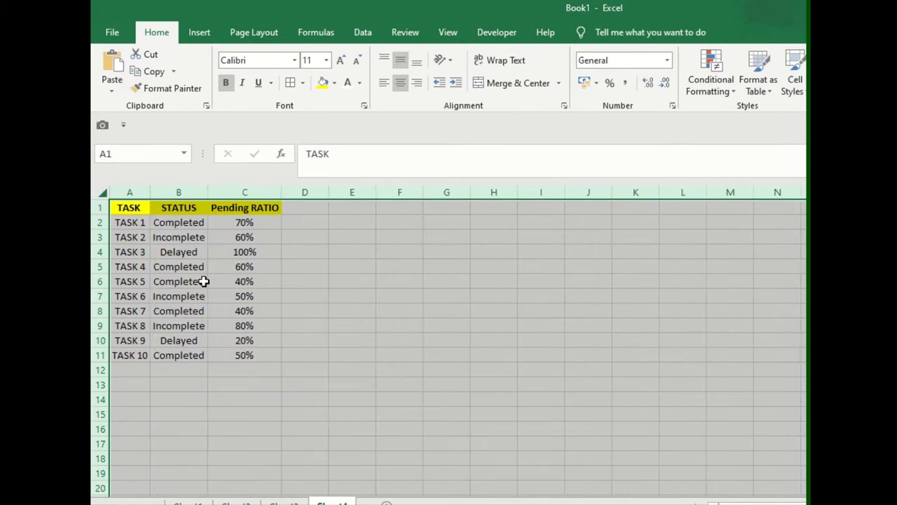
{"action": "scroll", "coordinate": [203, 281], "scroll_direction": "up", "scroll_amount": 4, "text": "ctrl"}
{"action": "left_click", "coordinate": [312, 293]}
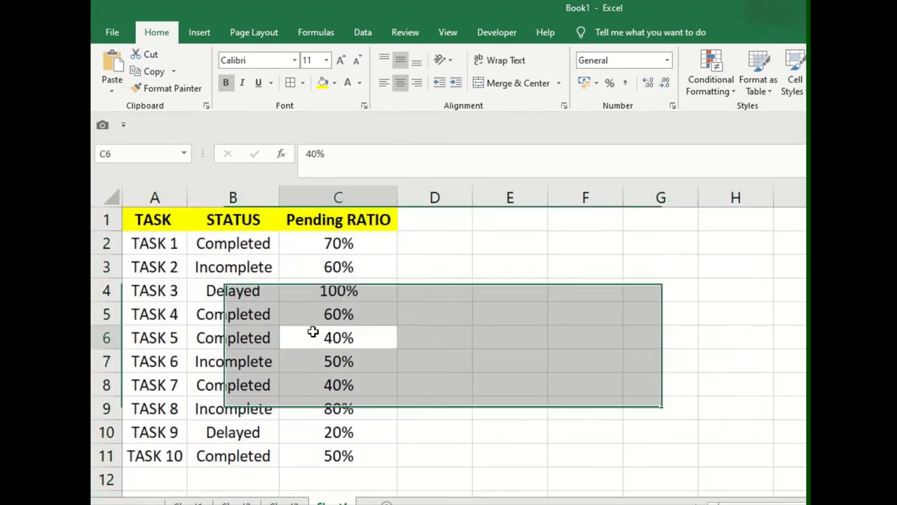
{"action": "left_click_drag", "start_coordinate": [165, 214], "coordinate": [375, 462]}
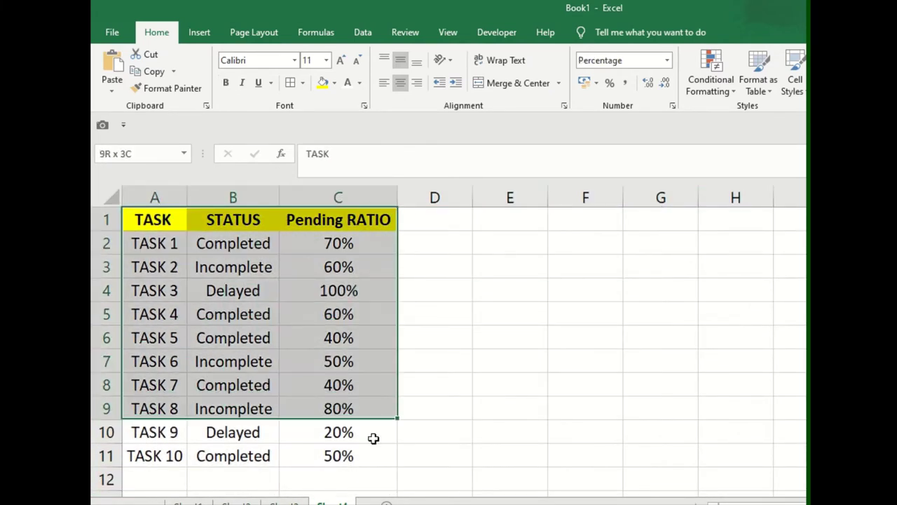
{"action": "left_click", "coordinate": [289, 84]}
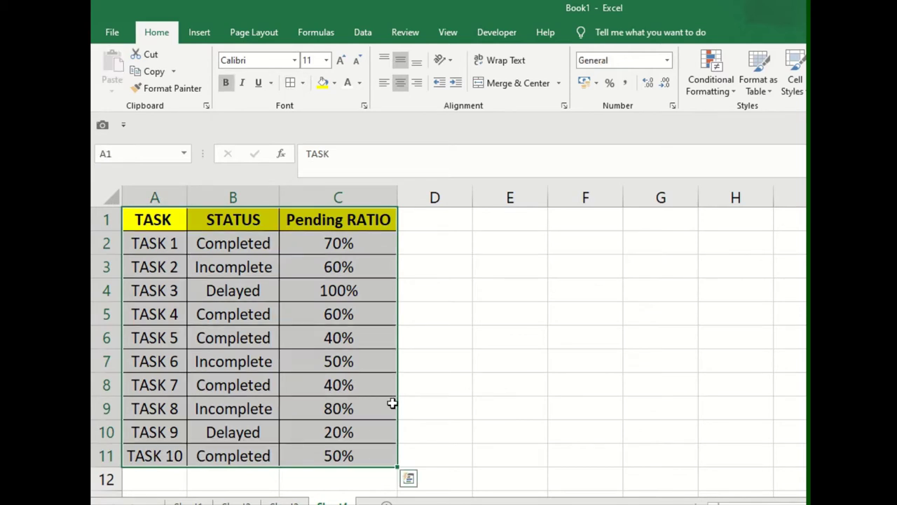
Check the pasted Pending RATIO cells, finding C2's ratio list empty, then return to the Date list sheet
{"action": "left_click", "coordinate": [391, 403]}
{"action": "left_click", "coordinate": [310, 261]}
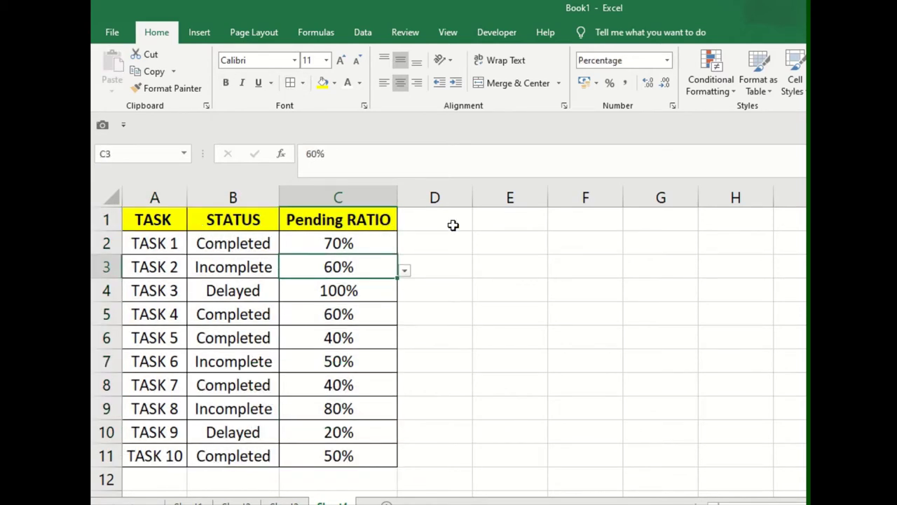
{"action": "left_click", "coordinate": [420, 222]}
{"action": "left_click", "coordinate": [383, 245]}
{"action": "left_click", "coordinate": [406, 250]}
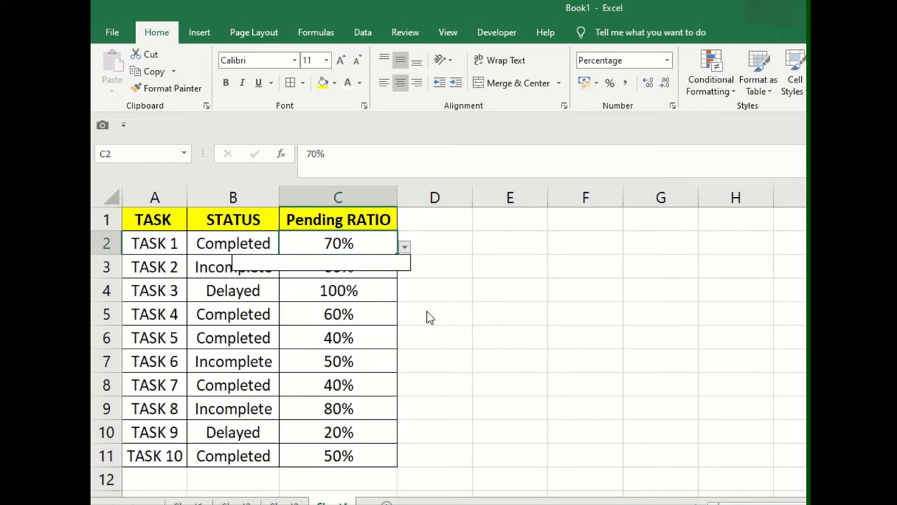
{"action": "left_click", "coordinate": [389, 314]}
{"action": "left_click", "coordinate": [368, 385]}
{"action": "left_click", "coordinate": [373, 243]}
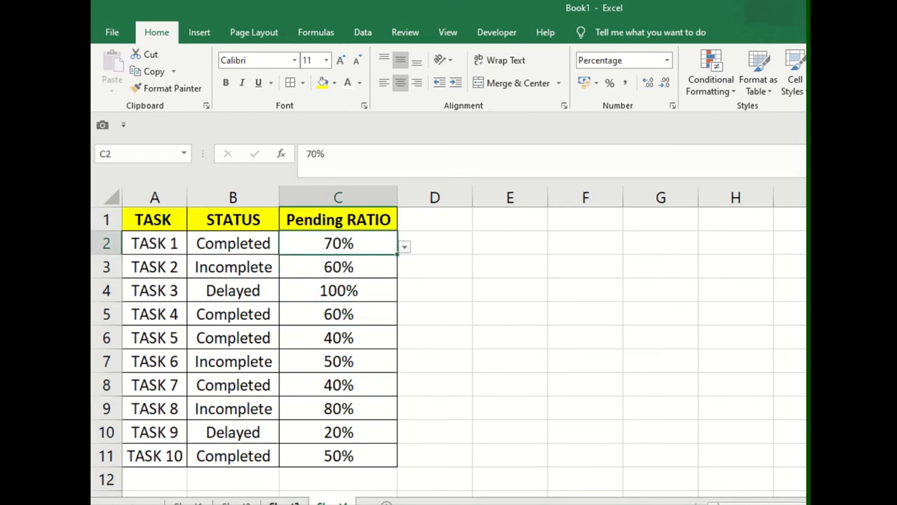
{"action": "left_click", "coordinate": [289, 503]}
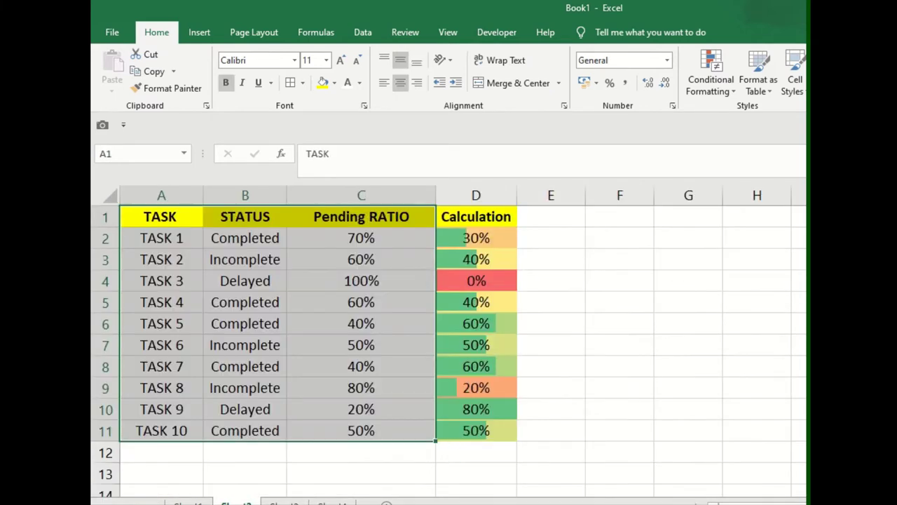
Copy the 100%–10% list into H2 of the task sheet and clear Pending RATIO C2:C11
{"action": "left_click_drag", "start_coordinate": [799, 409], "coordinate": [799, 430]}
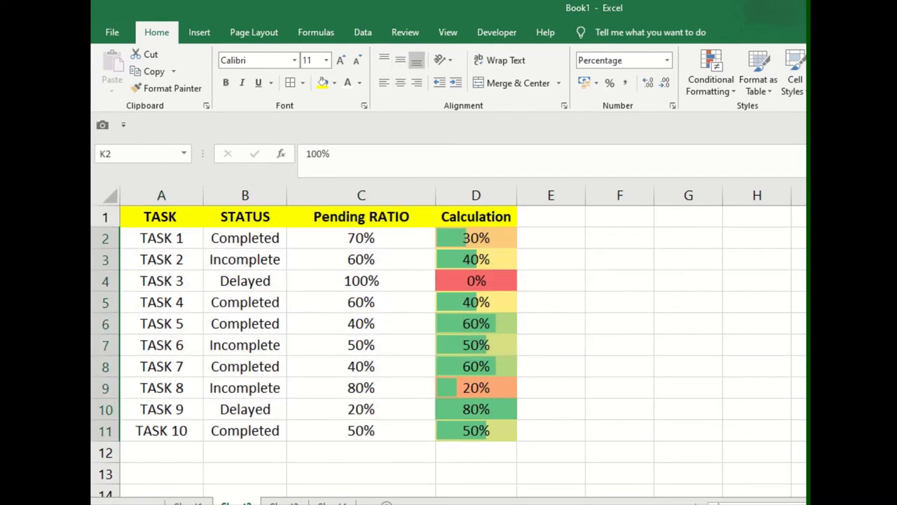
{"action": "key", "text": "ctrl+c"}
{"action": "key", "text": "ctrl+Page_Down"}
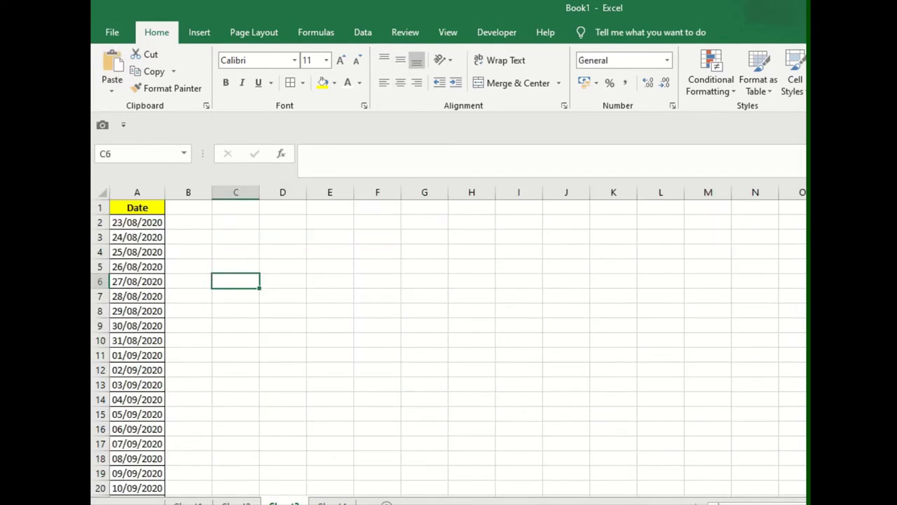
{"action": "key", "text": "ctrl+Page_Down"}
{"action": "left_click", "coordinate": [509, 247]}
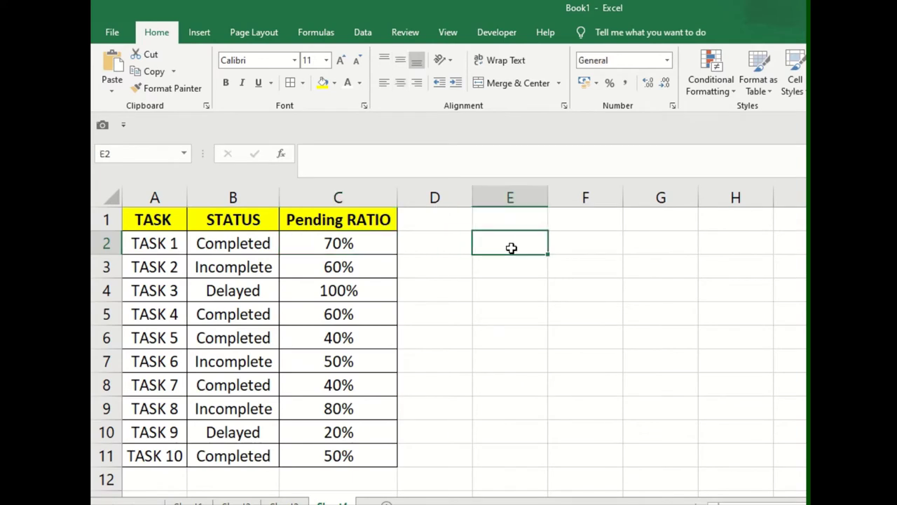
{"action": "left_click", "coordinate": [701, 240]}
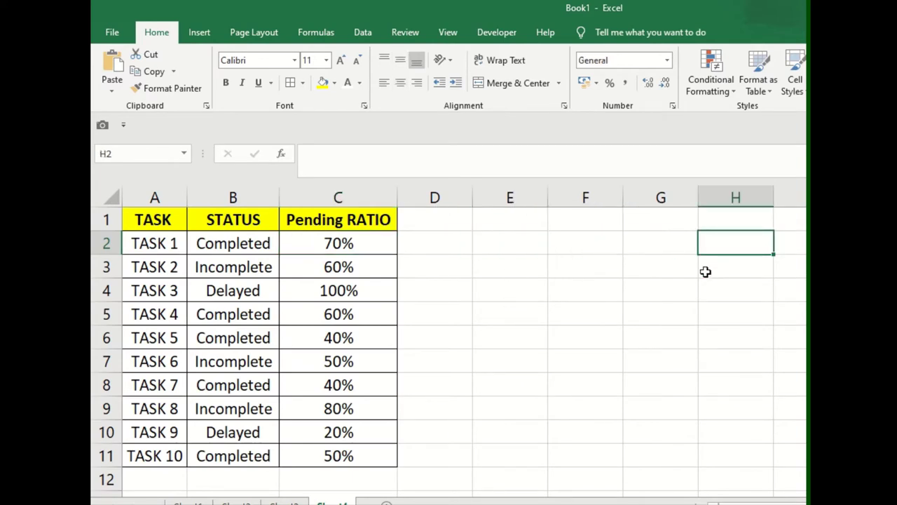
{"action": "key", "text": "ctrl+v"}
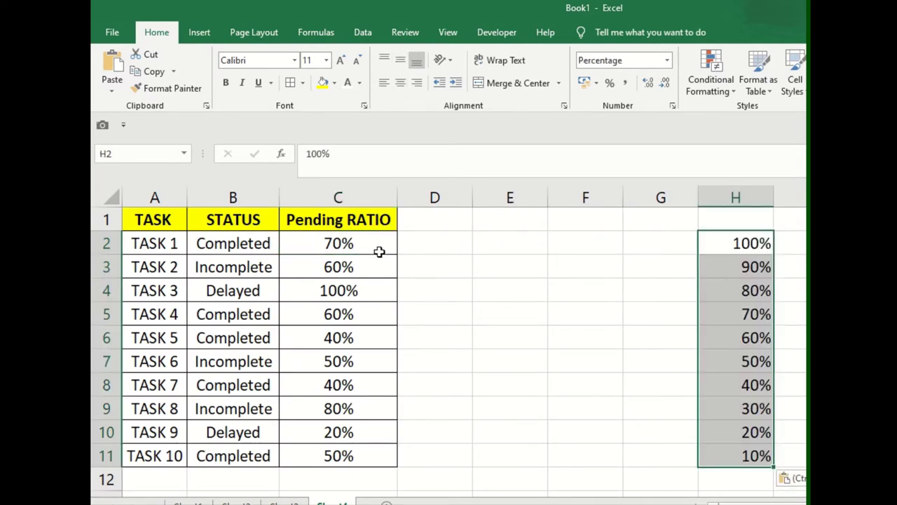
{"action": "left_click_drag", "start_coordinate": [377, 249], "coordinate": [379, 456]}
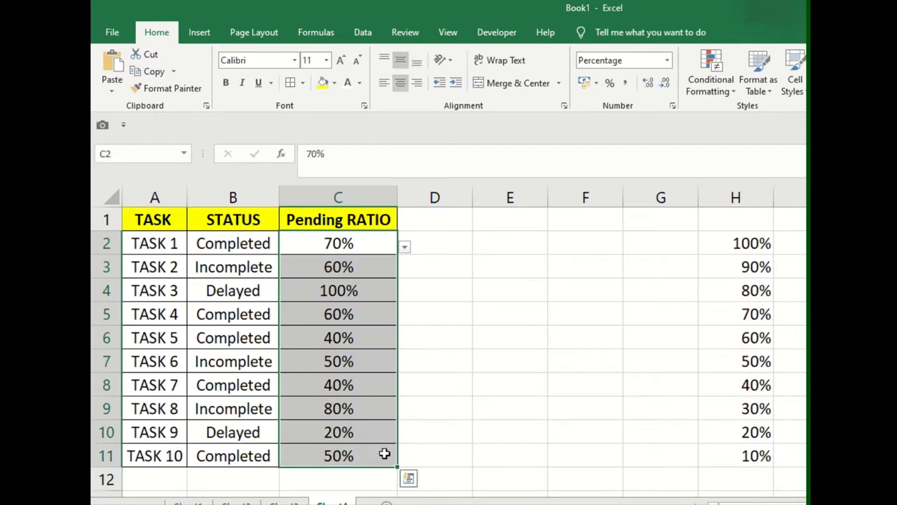
{"action": "key", "text": "Delete"}
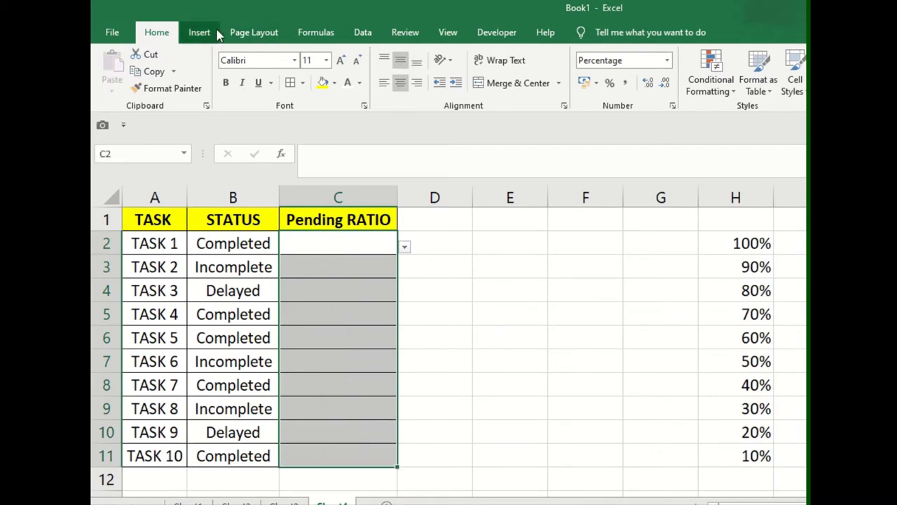
Apply List data validation to C2:C11 with source =$H$2:$H$11
{"action": "left_click", "coordinate": [200, 33]}
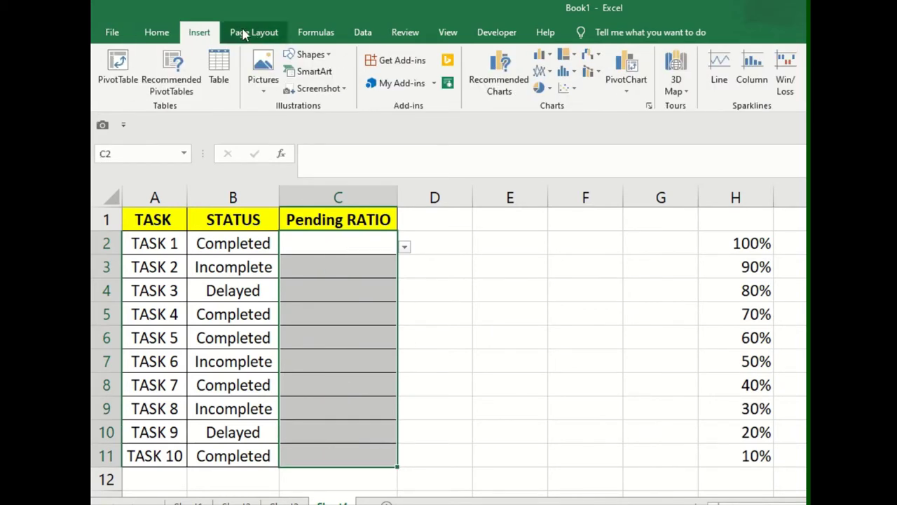
{"action": "left_click", "coordinate": [359, 33]}
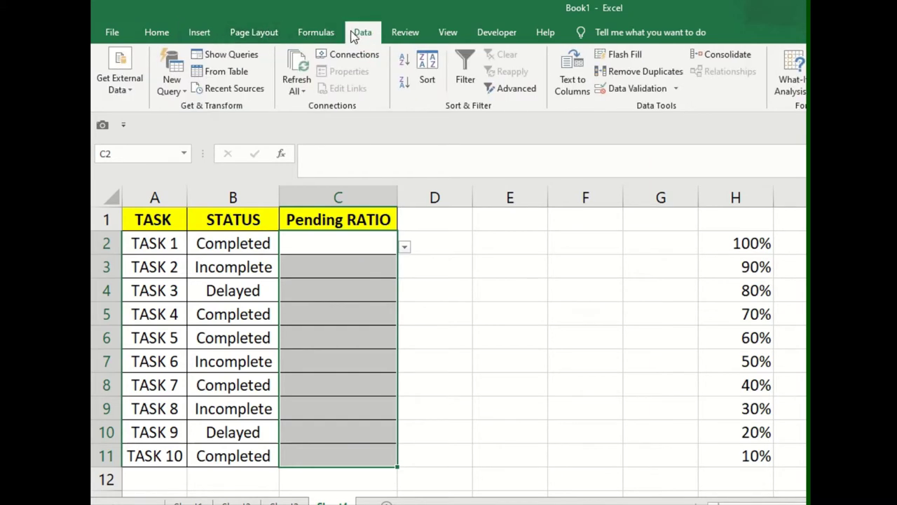
{"action": "left_click", "coordinate": [677, 89]}
{"action": "left_click", "coordinate": [682, 105]}
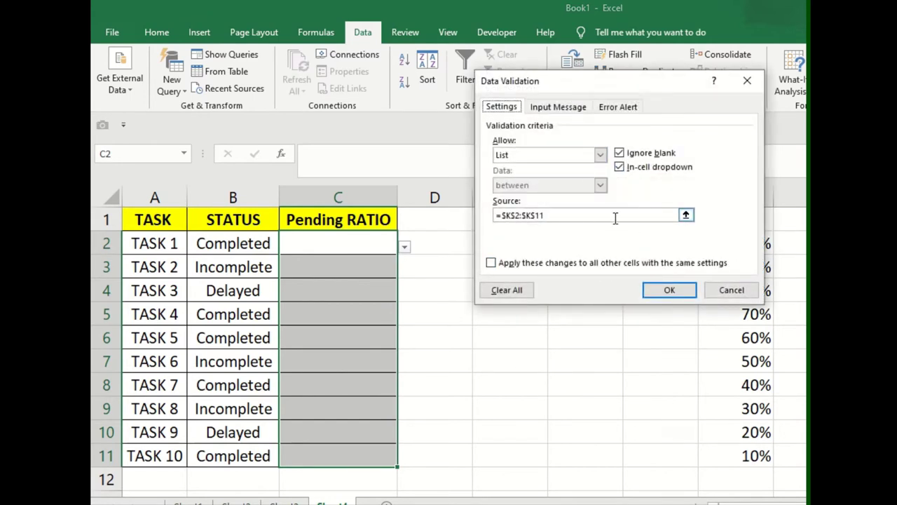
{"action": "left_click", "coordinate": [686, 215]}
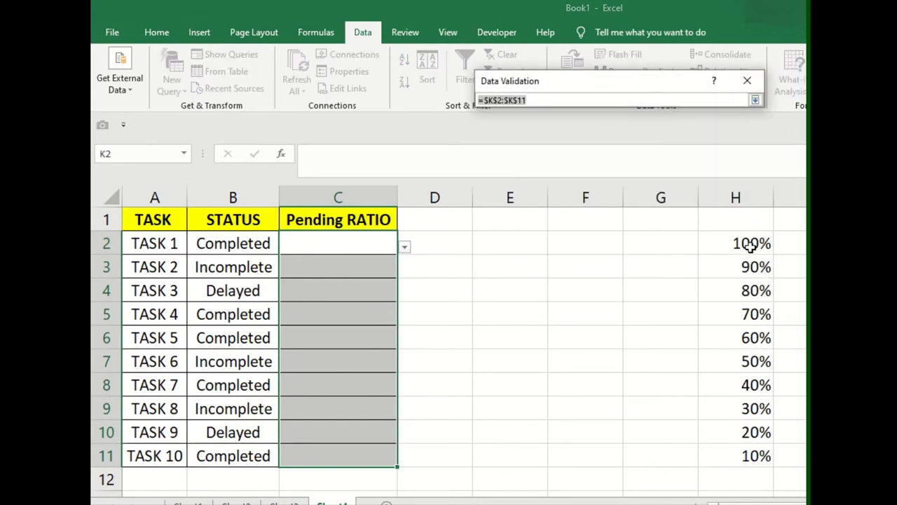
{"action": "left_click_drag", "start_coordinate": [742, 242], "coordinate": [748, 449]}
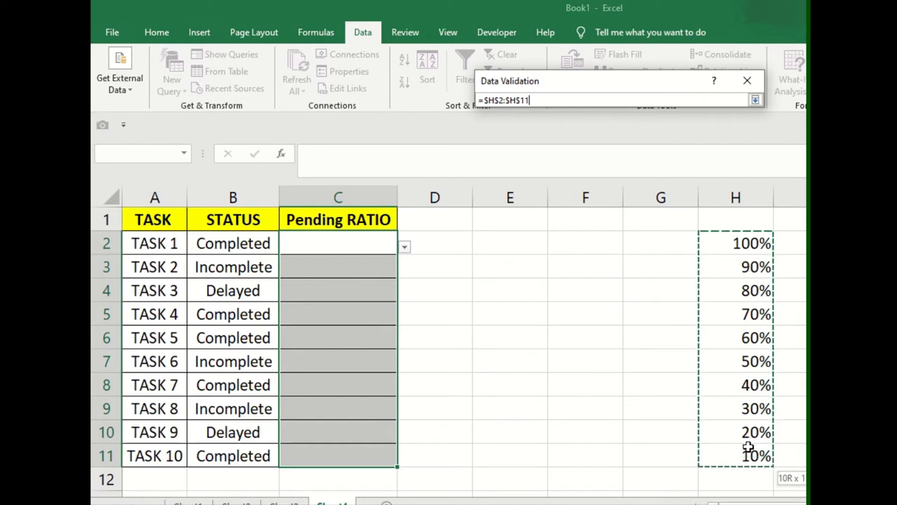
{"action": "left_click", "coordinate": [754, 103]}
{"action": "left_click", "coordinate": [669, 291]}
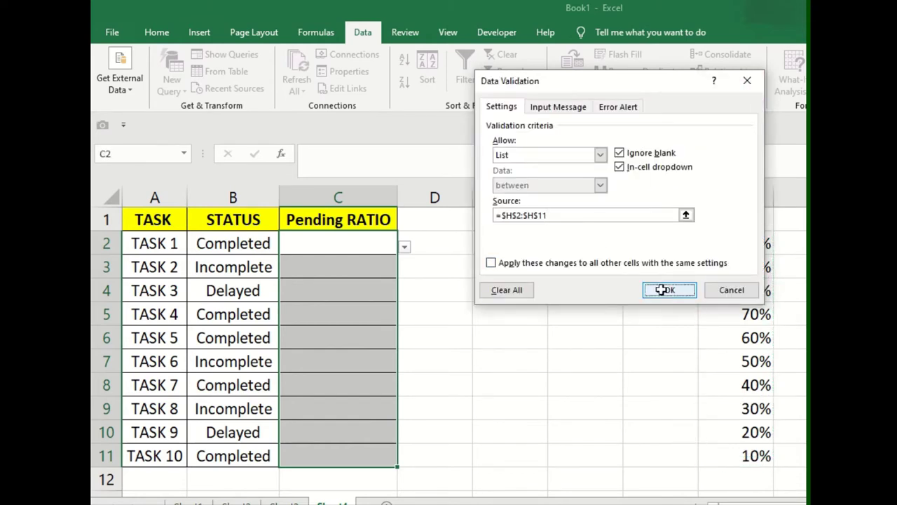
{"action": "left_click", "coordinate": [421, 269]}
{"action": "left_click", "coordinate": [371, 246]}
Pick 80% for TASK 1, 60% for TASK 2, 80% for TASK 5 and 80% for TASK 4
{"action": "left_click", "coordinate": [405, 247]}
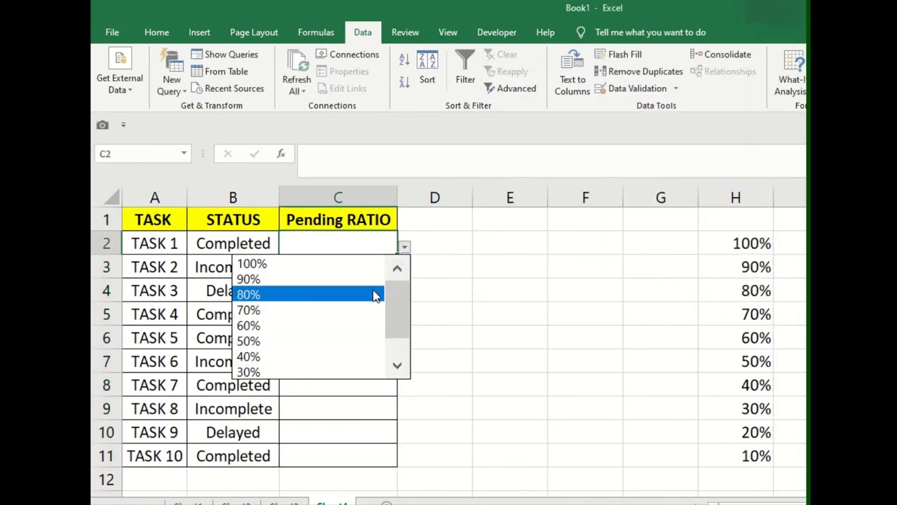
{"action": "left_click", "coordinate": [375, 293]}
{"action": "left_click", "coordinate": [381, 263]}
{"action": "left_click", "coordinate": [402, 274]}
{"action": "left_click", "coordinate": [344, 354]}
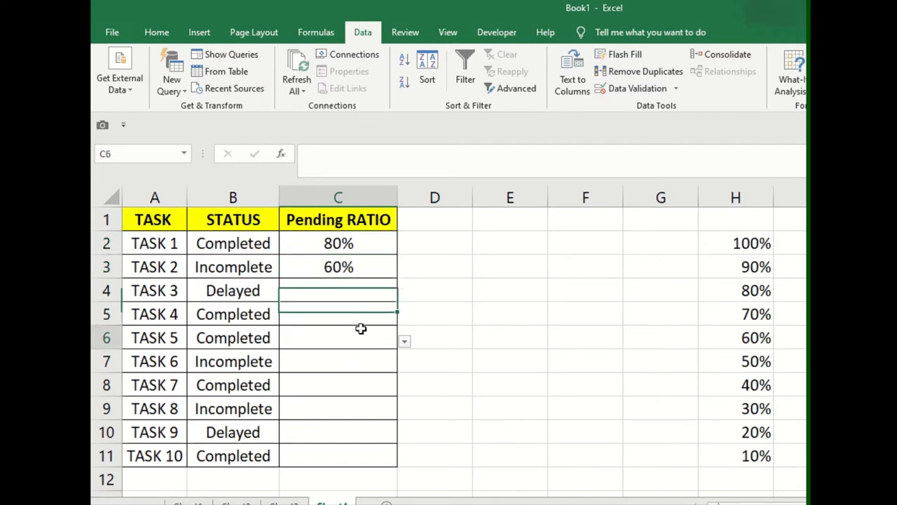
{"action": "left_click", "coordinate": [360, 338]}
{"action": "left_click", "coordinate": [405, 342]}
{"action": "left_click", "coordinate": [330, 388]}
{"action": "left_click", "coordinate": [351, 309]}
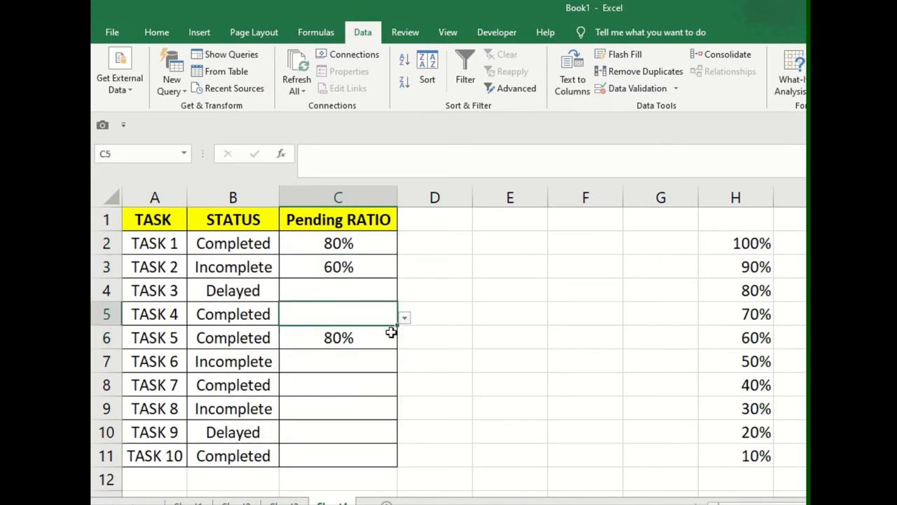
{"action": "left_click", "coordinate": [405, 318]}
{"action": "left_click", "coordinate": [308, 366]}
Enter the heading 'Calculation' in D1 and start the D2 entry with =1
{"action": "left_click", "coordinate": [427, 266]}
{"action": "left_click", "coordinate": [413, 220]}
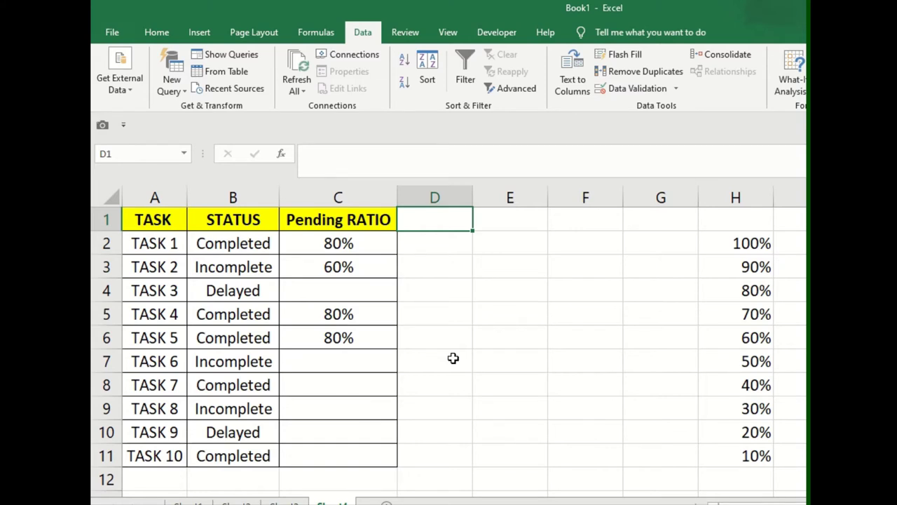
{"action": "type", "text": "Ca"}
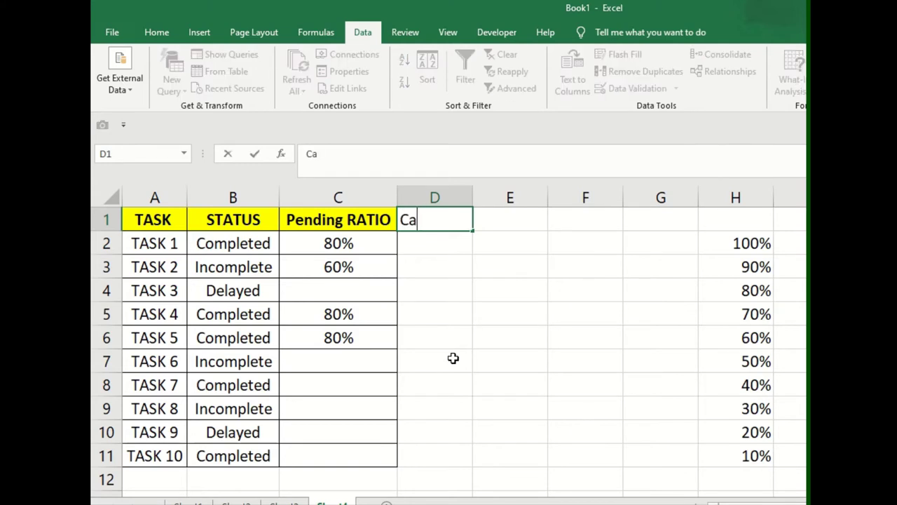
{"action": "type", "text": "lculation"}
{"action": "key", "text": "Return"}
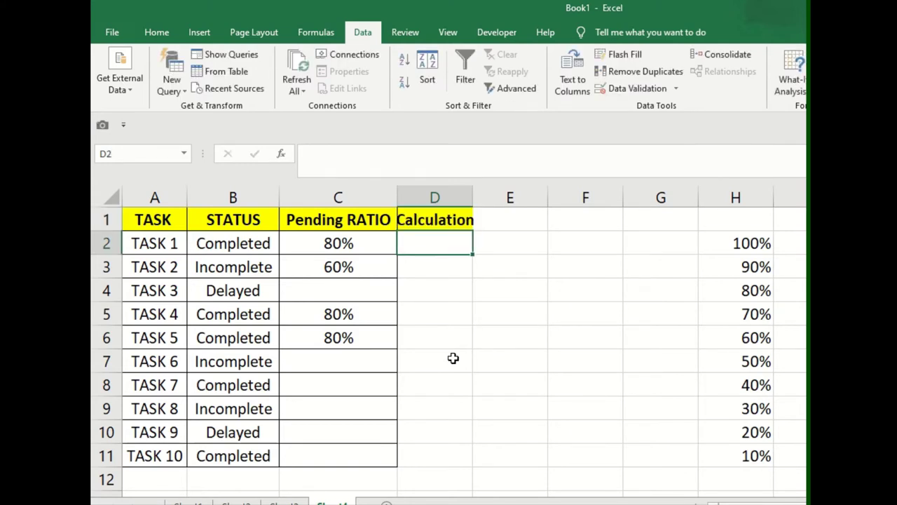
{"action": "type", "text": "="}
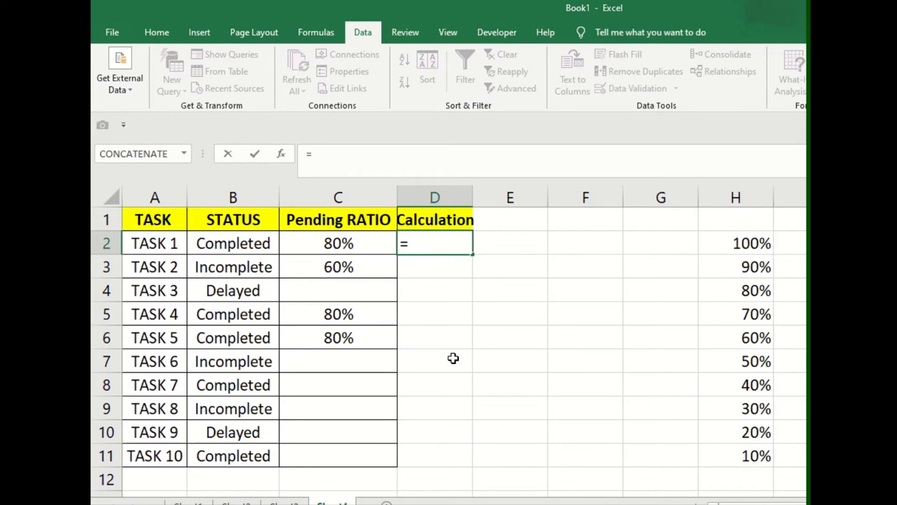
{"action": "type", "text": "1"}
Enter the formula =1-C2 in D2
{"action": "left_click", "coordinate": [357, 244]}
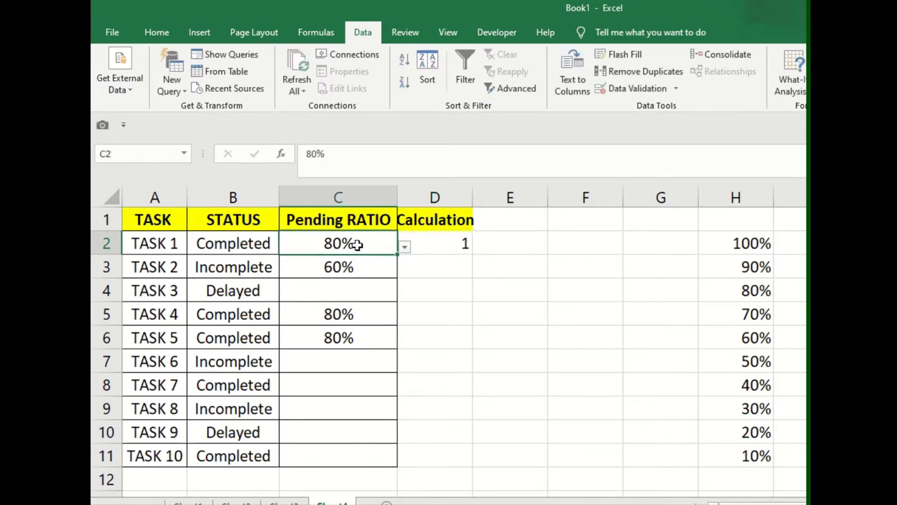
{"action": "left_click", "coordinate": [444, 250]}
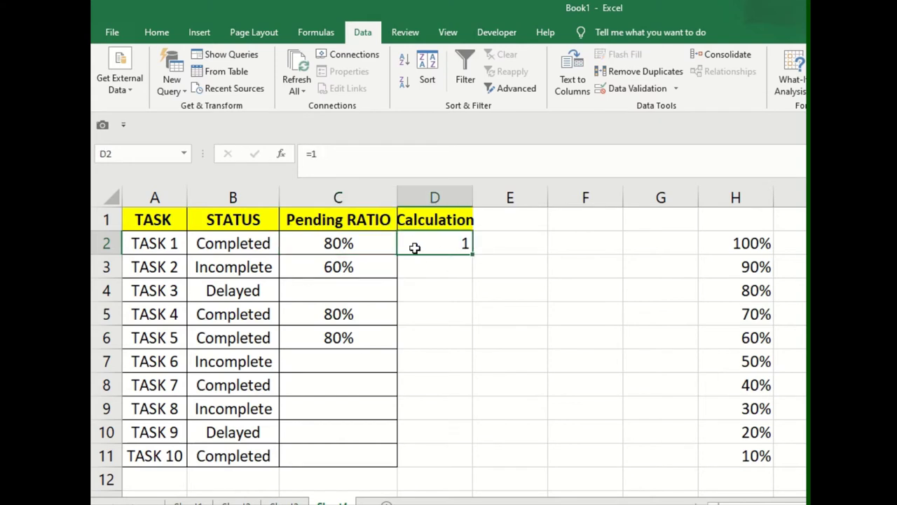
{"action": "left_click", "coordinate": [370, 172]}
{"action": "type", "text": "-"}
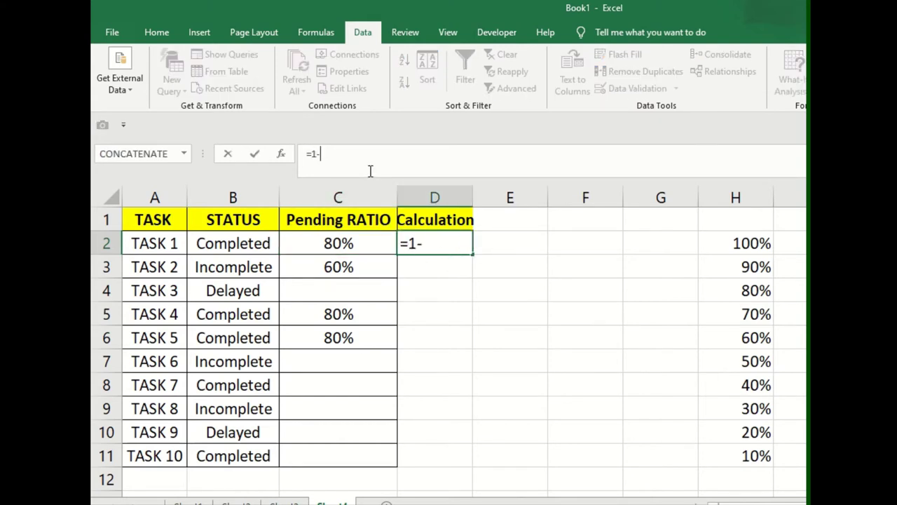
{"action": "left_click", "coordinate": [329, 242]}
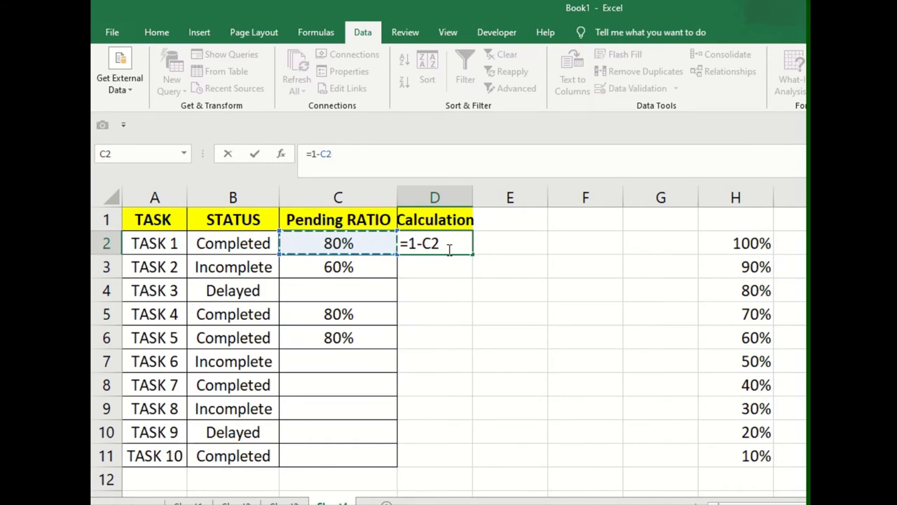
{"action": "key", "text": "Return"}
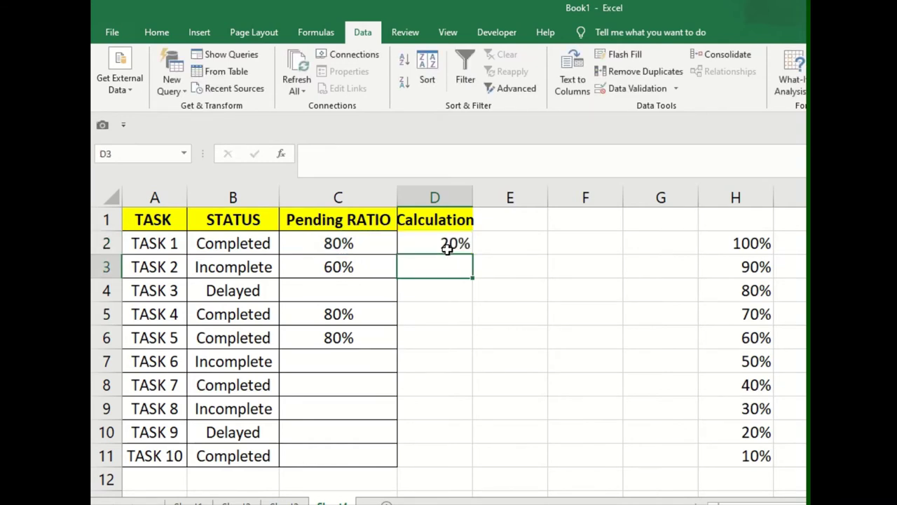
{"action": "left_click", "coordinate": [437, 249]}
Fill the D2 formula down to D11, then set TASK 7 to 90% and TASK 6 to 70%
{"action": "double_click", "coordinate": [473, 255]}
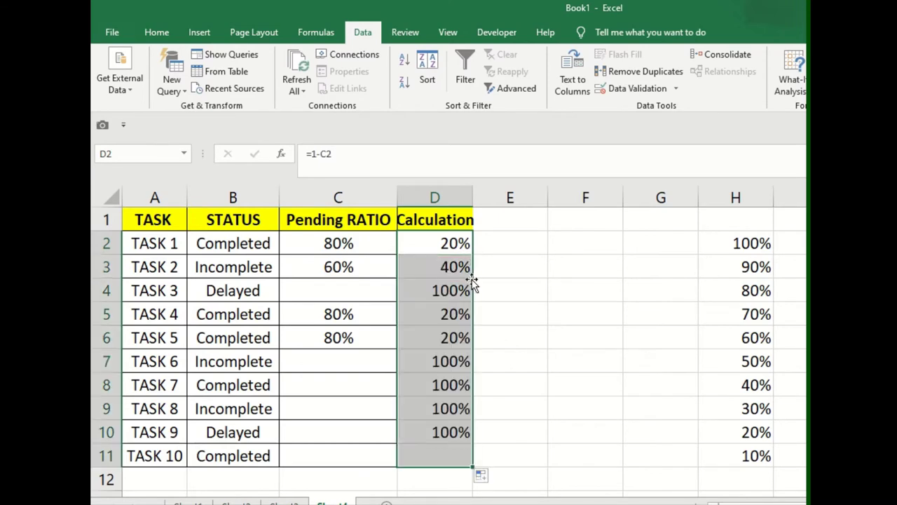
{"action": "left_click_drag", "start_coordinate": [360, 374], "coordinate": [401, 382]}
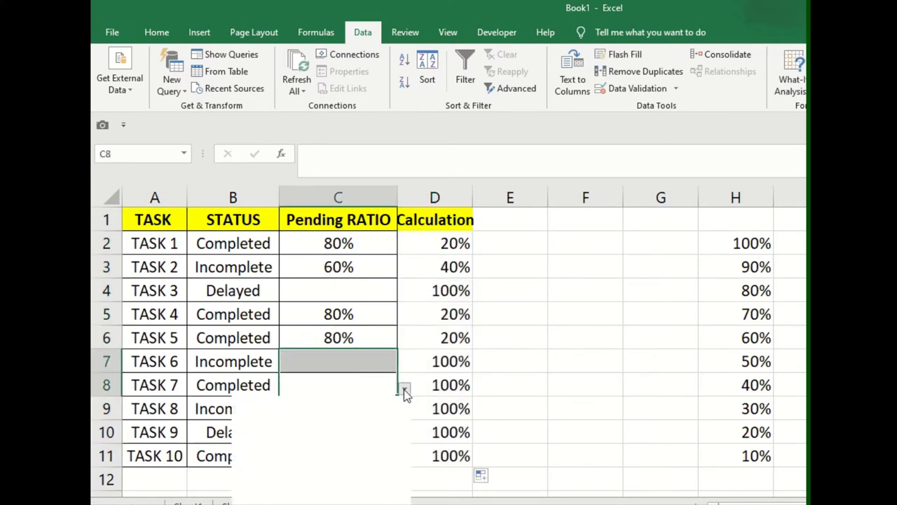
{"action": "left_click", "coordinate": [405, 389]}
{"action": "left_click", "coordinate": [343, 420]}
{"action": "left_click", "coordinate": [442, 386]}
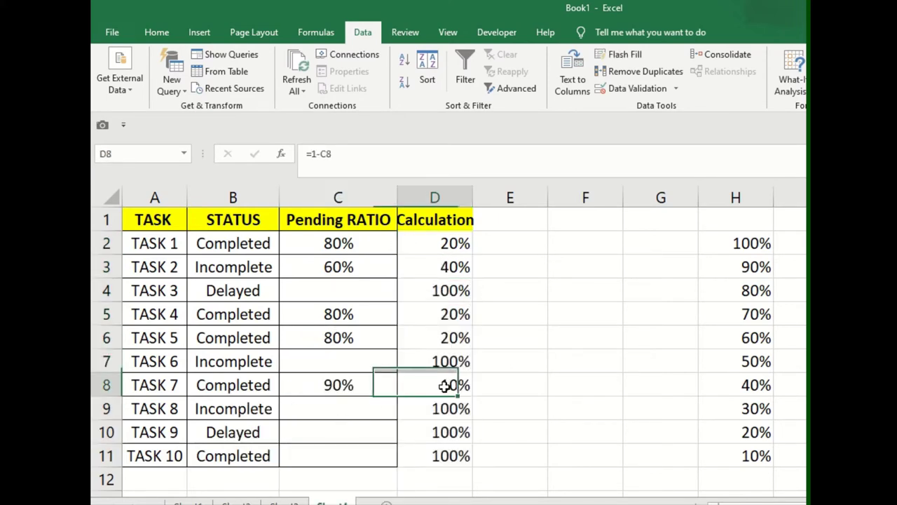
{"action": "left_click", "coordinate": [359, 344]}
{"action": "left_click", "coordinate": [377, 367]}
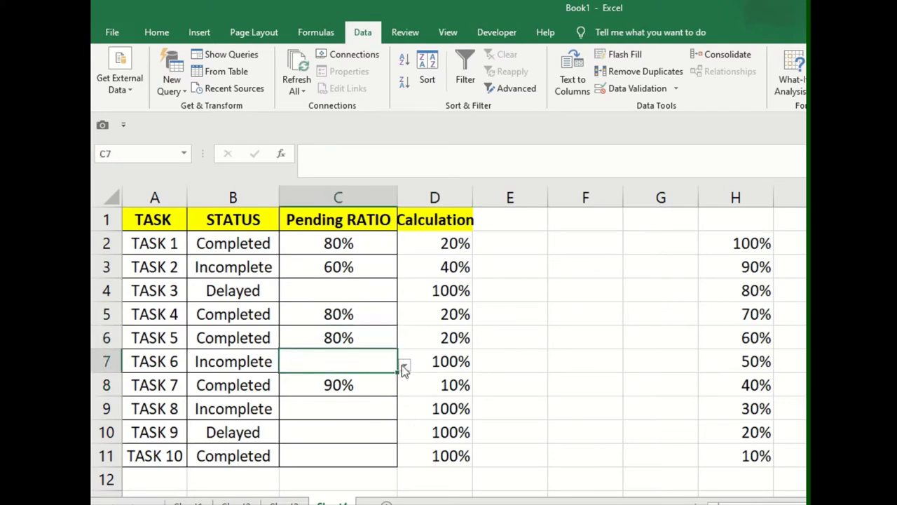
{"action": "left_click", "coordinate": [404, 365]}
{"action": "left_click", "coordinate": [355, 427]}
Set the pending ratios to 70% for TASK 9, 80% for TASK 10 and 70% for TASK 8
{"action": "left_click", "coordinate": [360, 435]}
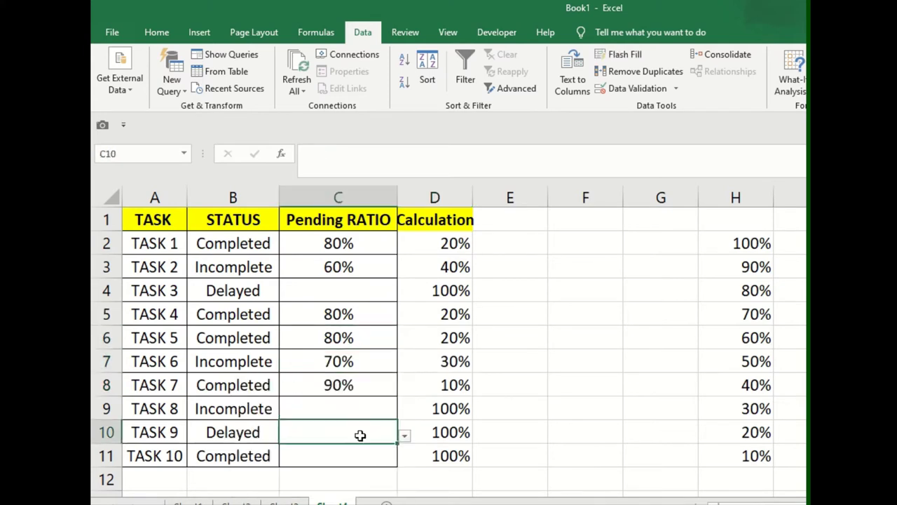
{"action": "left_click", "coordinate": [405, 435]}
{"action": "left_click", "coordinate": [335, 347]}
{"action": "left_click", "coordinate": [334, 449]}
{"action": "left_click", "coordinate": [404, 458]}
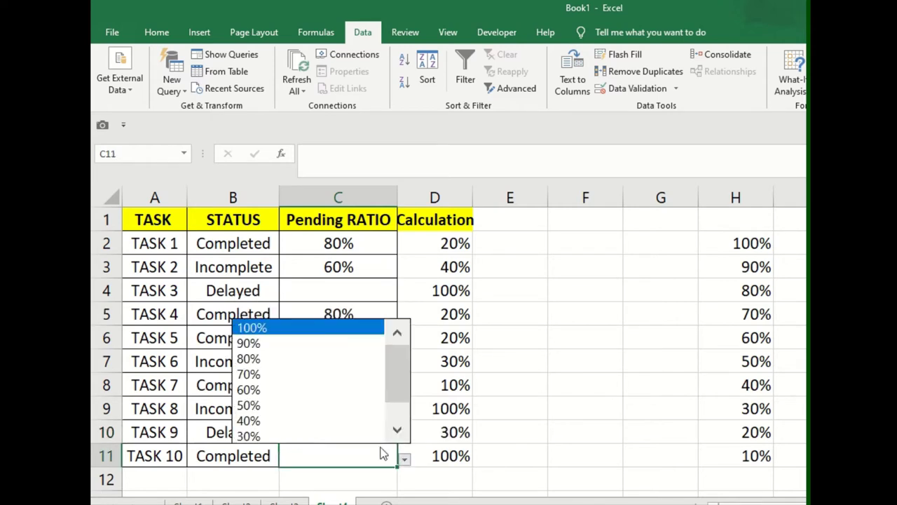
{"action": "left_click", "coordinate": [336, 354]}
{"action": "left_click", "coordinate": [350, 410]}
{"action": "left_click", "coordinate": [405, 413]}
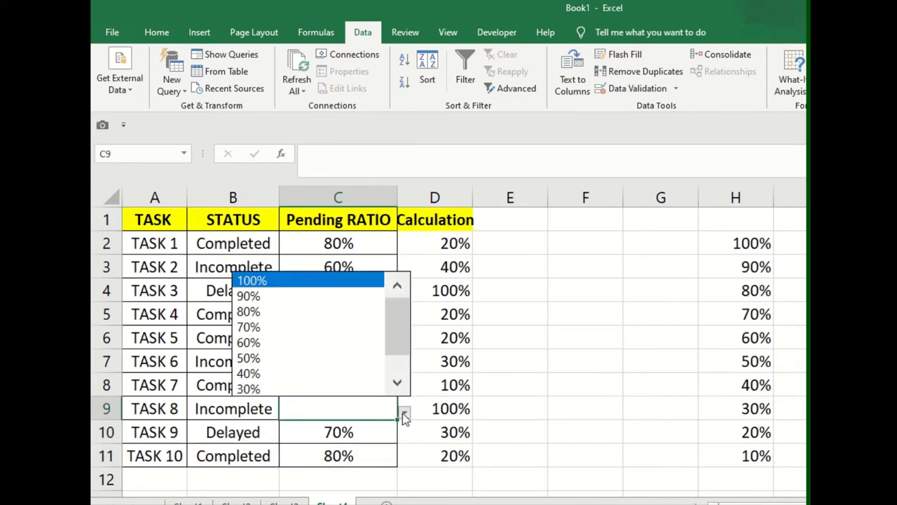
{"action": "left_click", "coordinate": [306, 321]}
Set TASK 3's pending ratio to 20% and select column D
{"action": "left_click", "coordinate": [354, 292]}
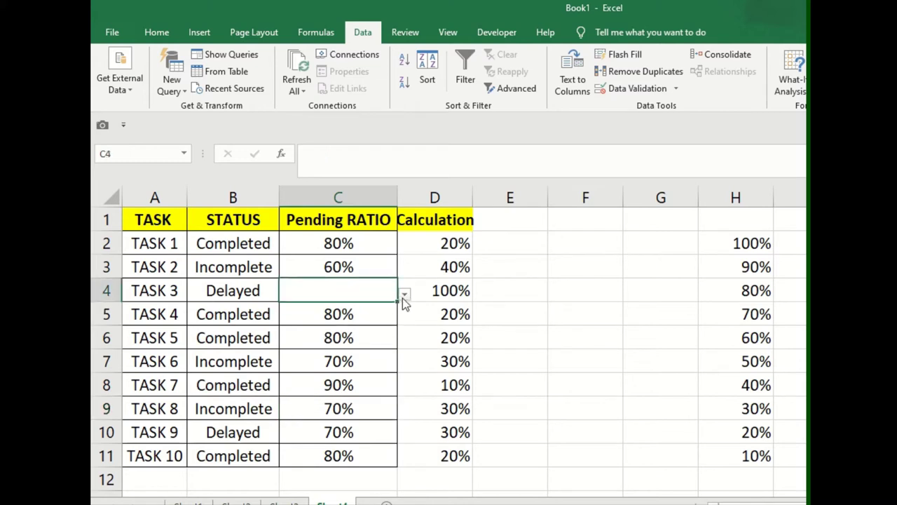
{"action": "left_click", "coordinate": [404, 294]}
{"action": "scroll", "coordinate": [391, 371], "scroll_direction": "down", "scroll_amount": 1}
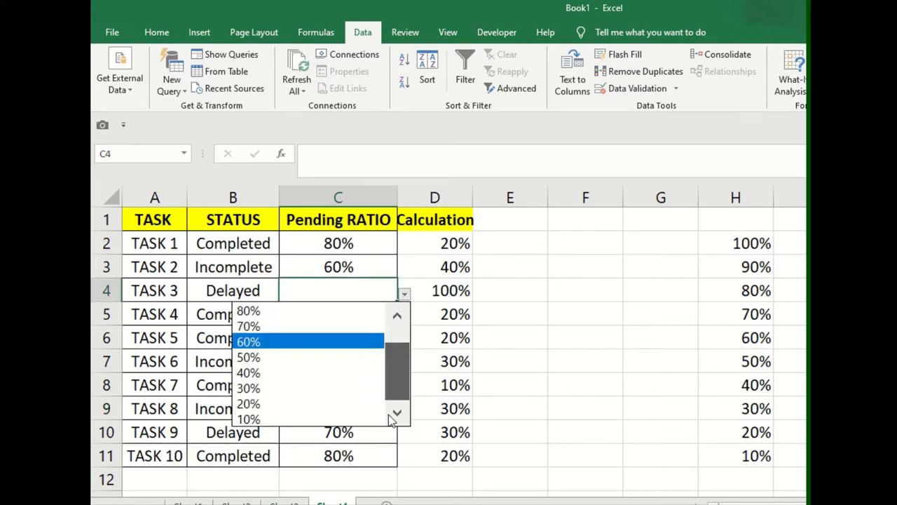
{"action": "left_click", "coordinate": [315, 405]}
{"action": "left_click", "coordinate": [491, 286]}
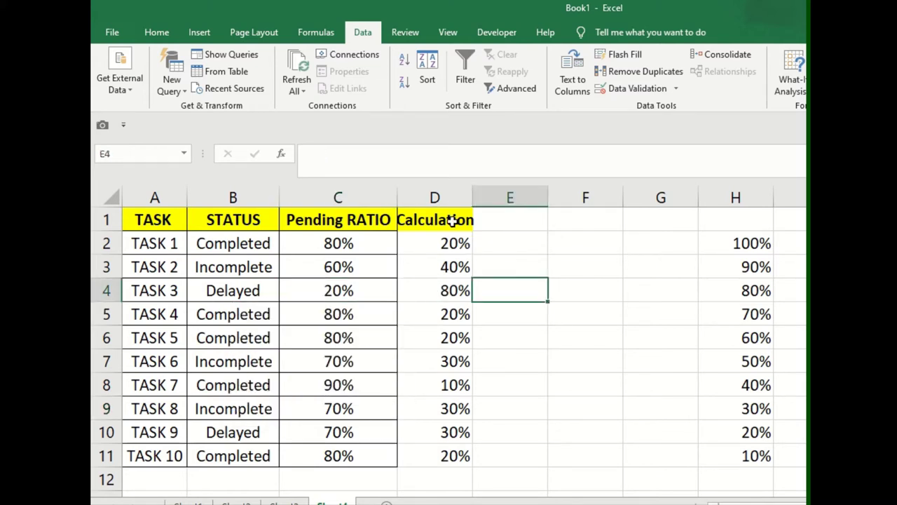
{"action": "left_click", "coordinate": [462, 198]}
{"action": "double_click", "coordinate": [472, 198]}
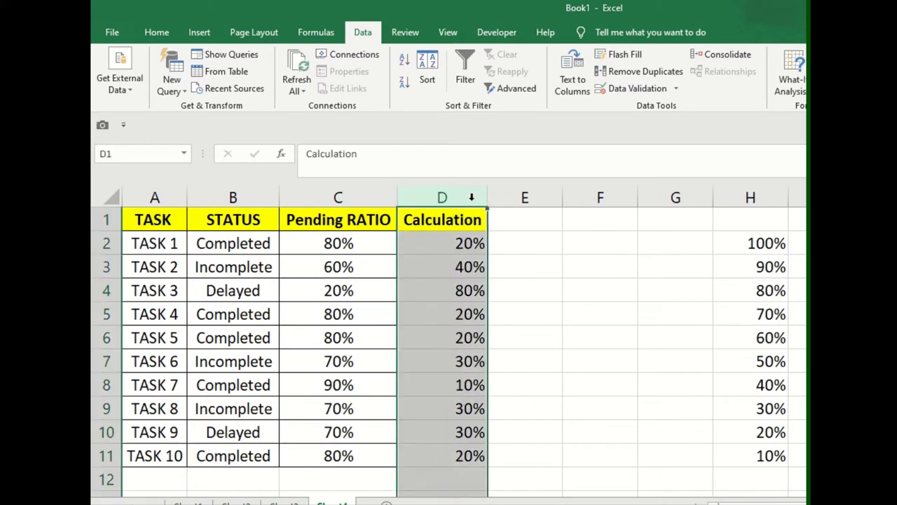
{"action": "left_click", "coordinate": [468, 242]}
{"action": "mouse_move", "coordinate": [465, 210]}
{"action": "left_mouse_down"}
{"action": "mouse_move", "coordinate": [198, 438]}
{"action": "mouse_move", "coordinate": [146, 460]}
{"action": "left_mouse_up"}
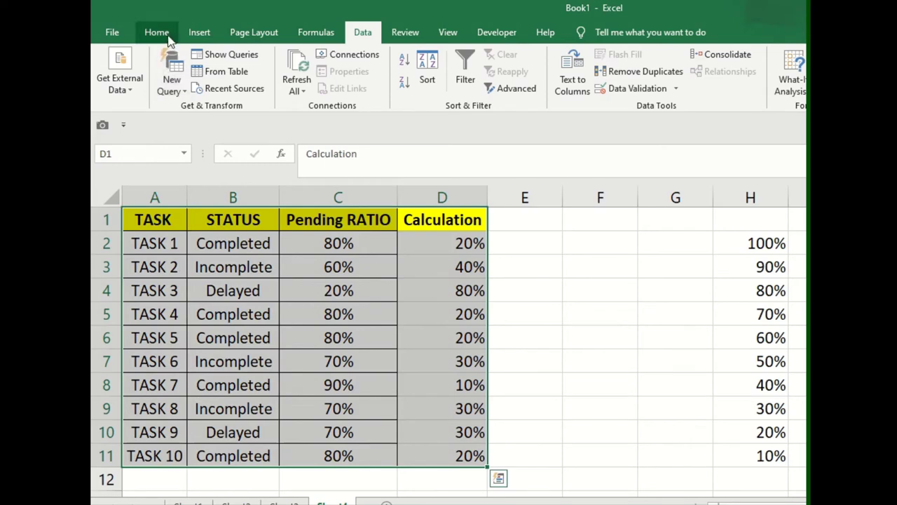
{"action": "left_click", "coordinate": [157, 32]}
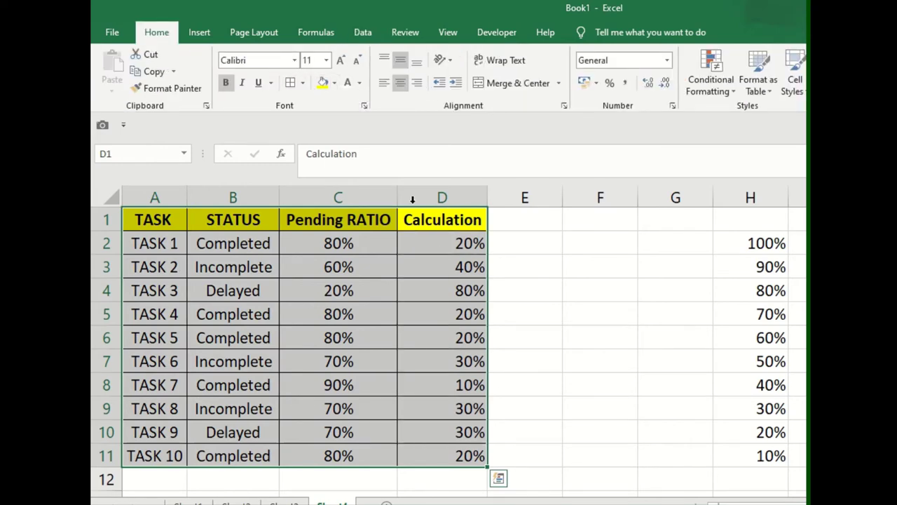
{"action": "left_click", "coordinate": [433, 265]}
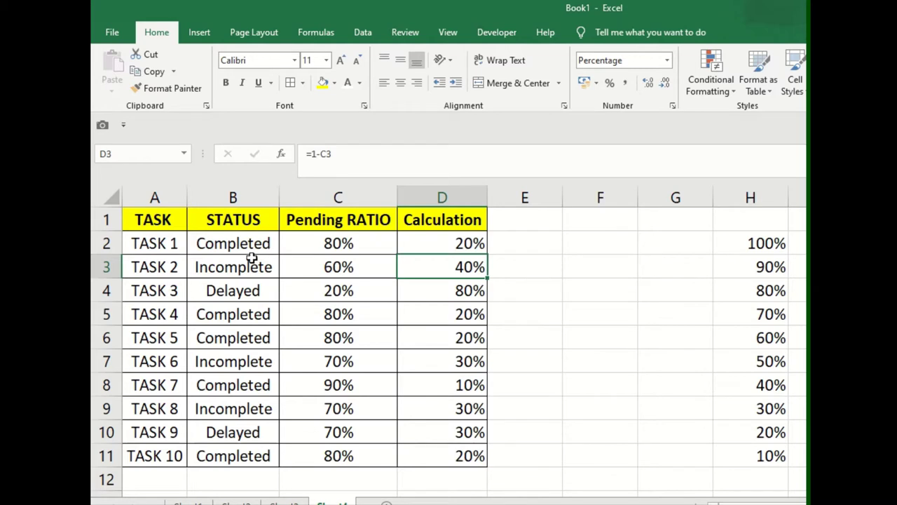
{"action": "left_click", "coordinate": [254, 247]}
{"action": "left_click", "coordinate": [254, 273]}
{"action": "left_click", "coordinate": [251, 288]}
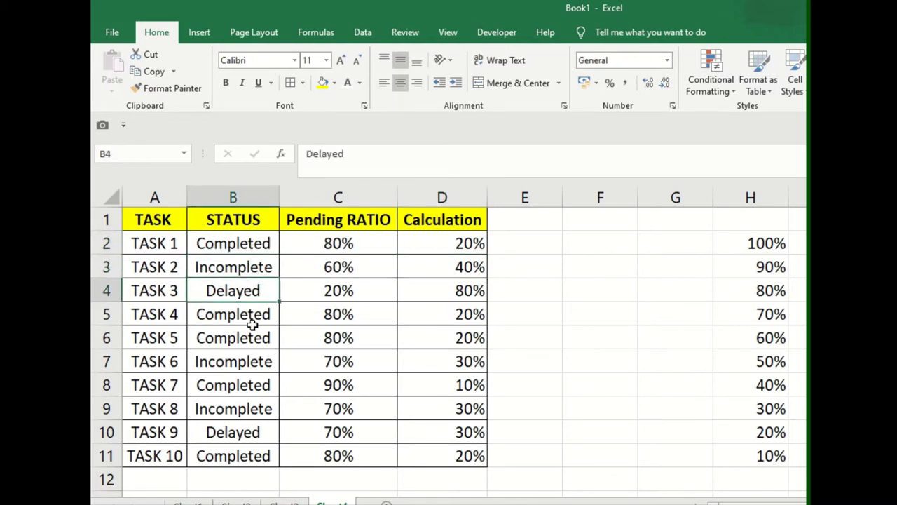
{"action": "left_click", "coordinate": [368, 284]}
{"action": "left_click", "coordinate": [466, 254]}
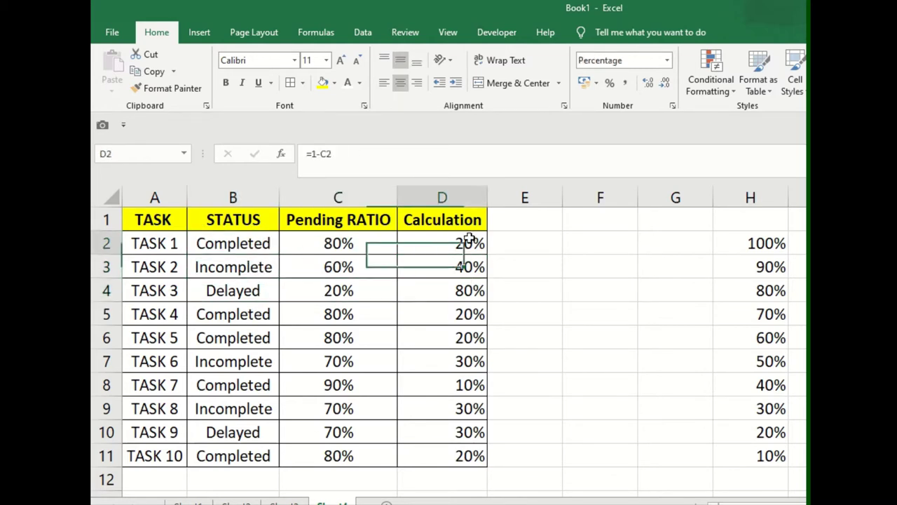
{"action": "left_click", "coordinate": [369, 252]}
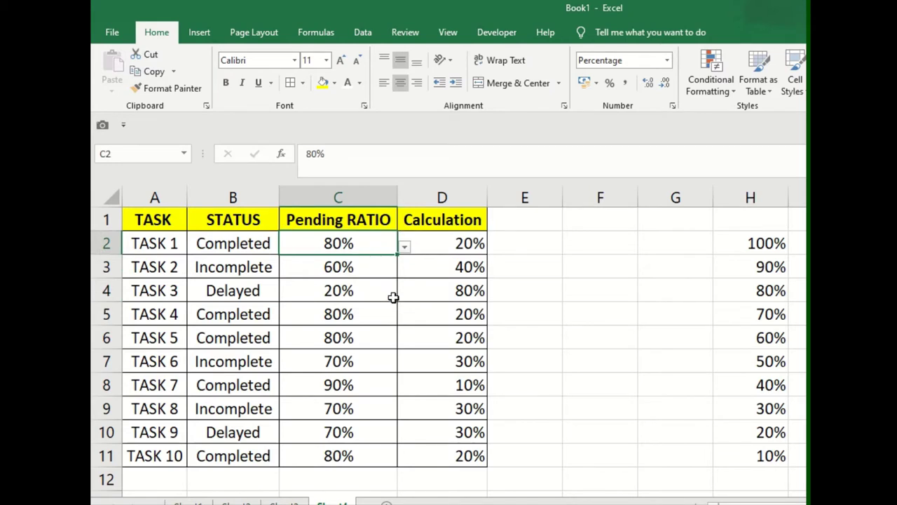
{"action": "left_click_drag", "start_coordinate": [465, 238], "coordinate": [467, 452]}
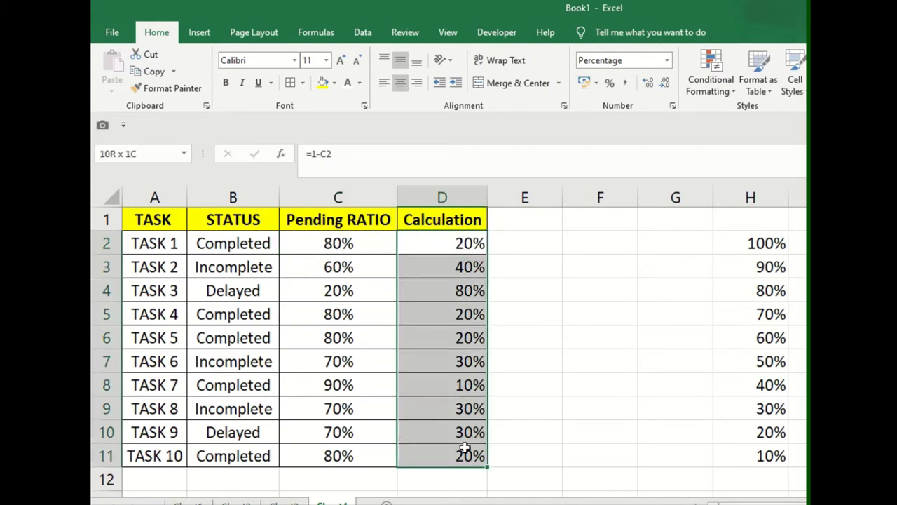
{"action": "left_click_drag", "start_coordinate": [260, 242], "coordinate": [263, 449]}
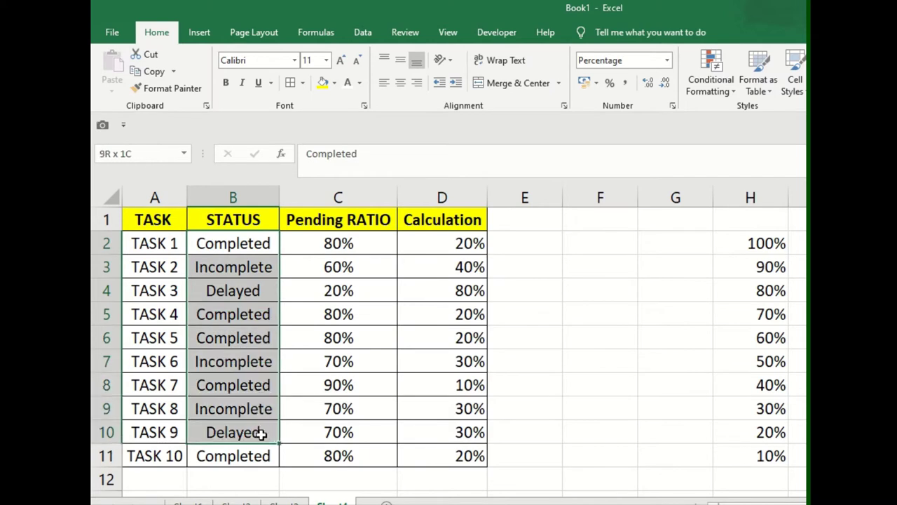
{"action": "left_click", "coordinate": [373, 250]}
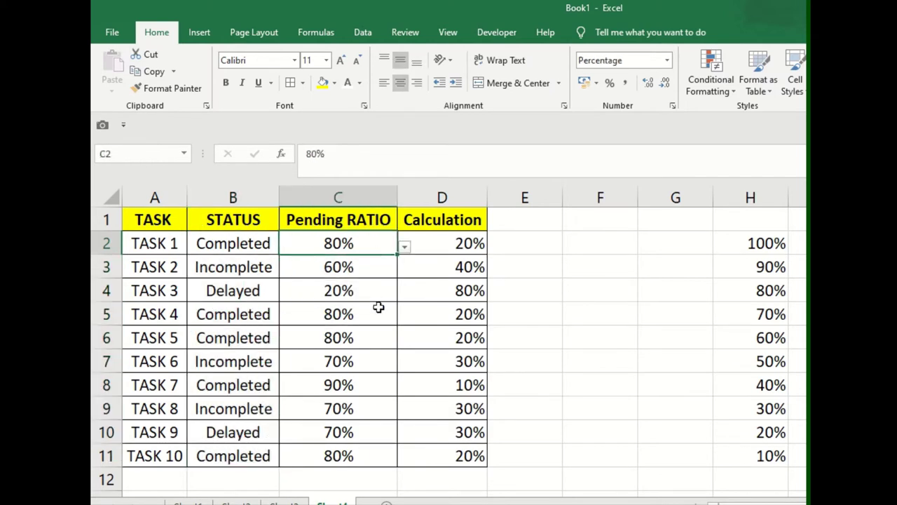
{"action": "left_click", "coordinate": [444, 235]}
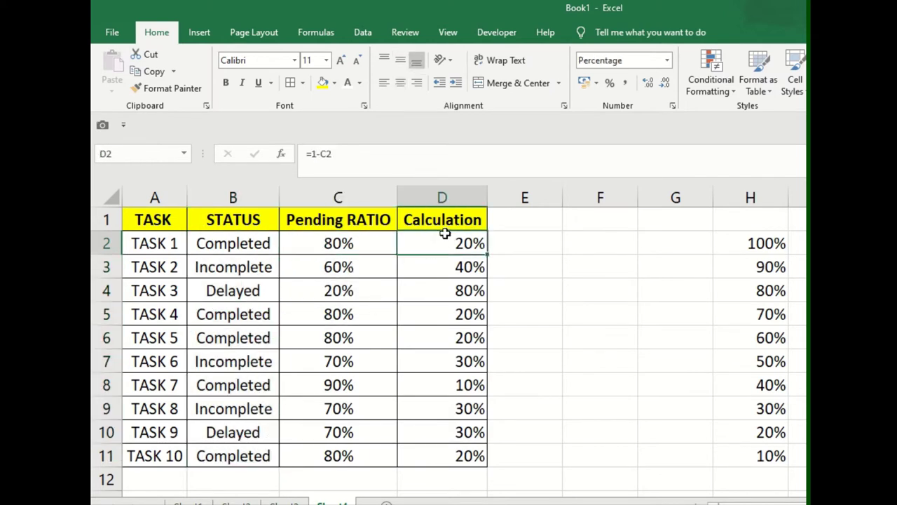
{"action": "left_click", "coordinate": [439, 295]}
{"action": "left_click_drag", "start_coordinate": [453, 243], "coordinate": [436, 456]}
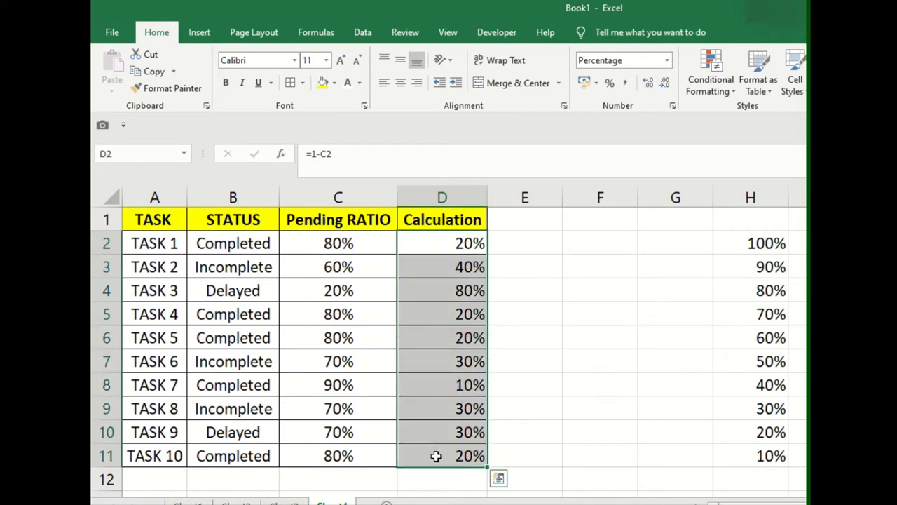
Start a new conditional formatting rule with the 3-Color Scale style, moving the dialog off column D
{"action": "left_click", "coordinate": [710, 81]}
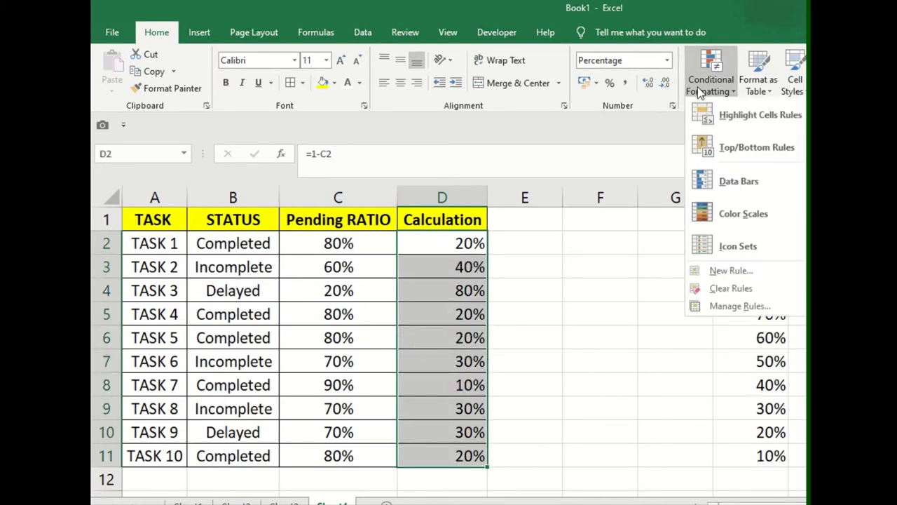
{"action": "left_click", "coordinate": [738, 273]}
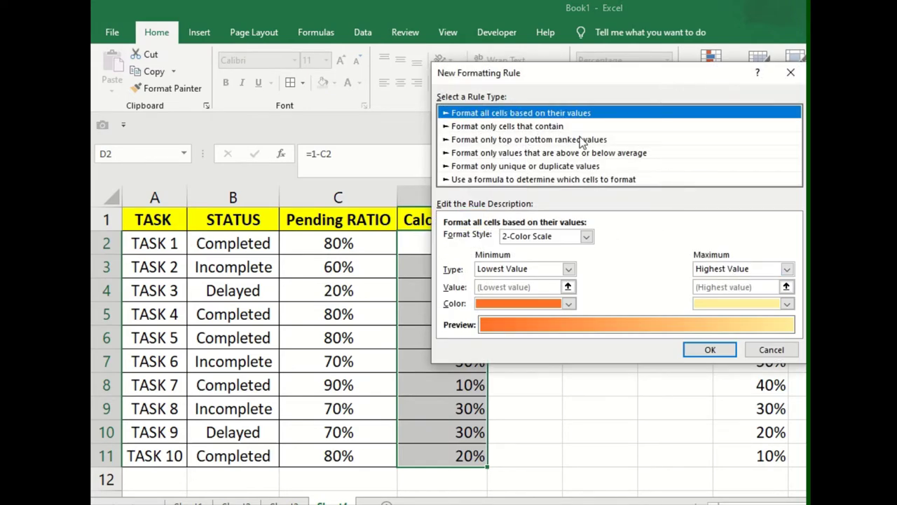
{"action": "left_click", "coordinate": [569, 235]}
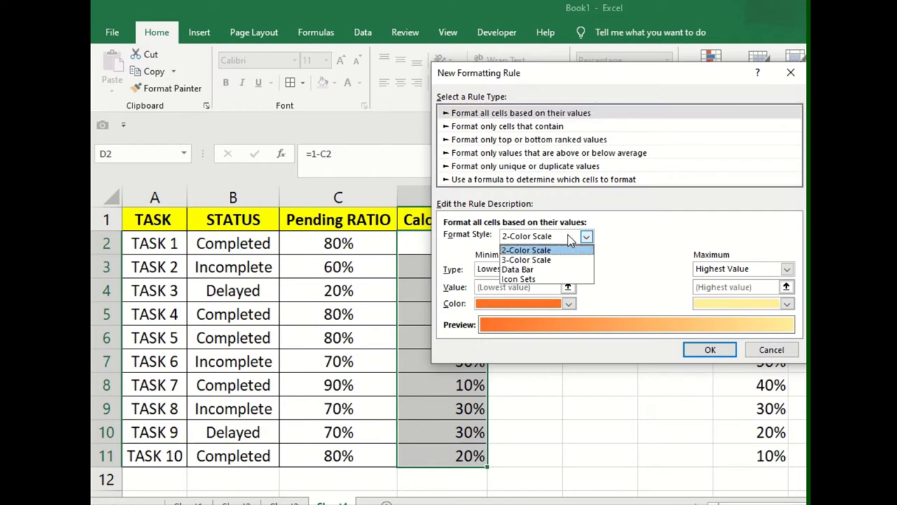
{"action": "left_click", "coordinate": [554, 244]}
{"action": "left_click", "coordinate": [554, 236]}
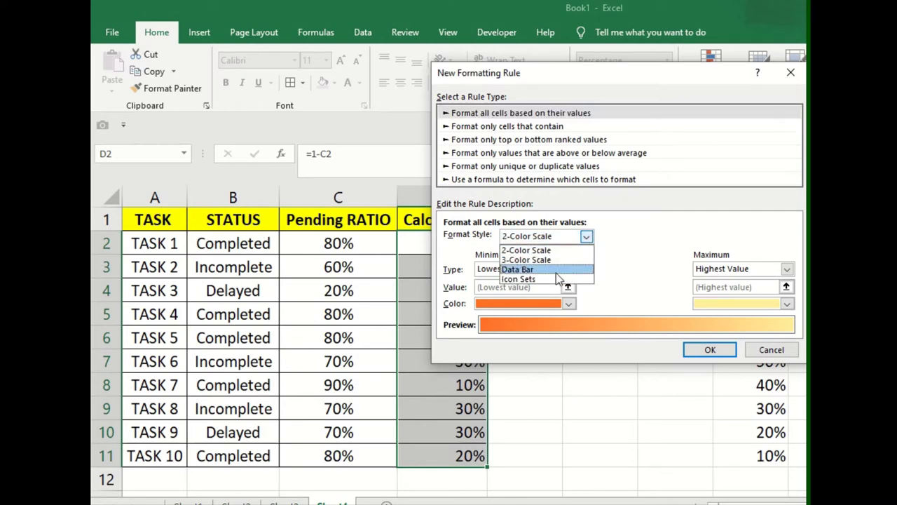
{"action": "left_click", "coordinate": [553, 251]}
{"action": "left_click_drag", "start_coordinate": [610, 70], "coordinate": [697, 131]}
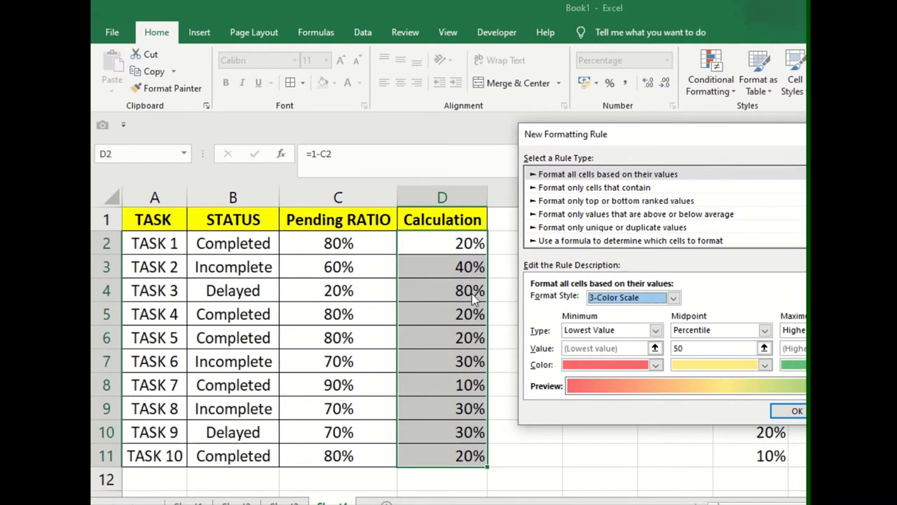
{"action": "left_click_drag", "start_coordinate": [638, 135], "coordinate": [421, 167]}
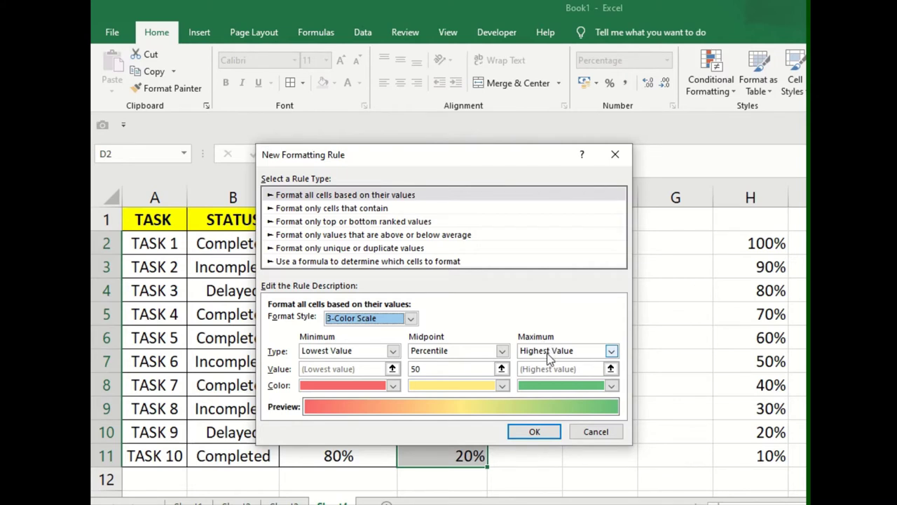
Set the scale's maximum to Percent, keep the midpoint Percentile, set the minimum to Percent 10, and apply
{"action": "left_click", "coordinate": [550, 350]}
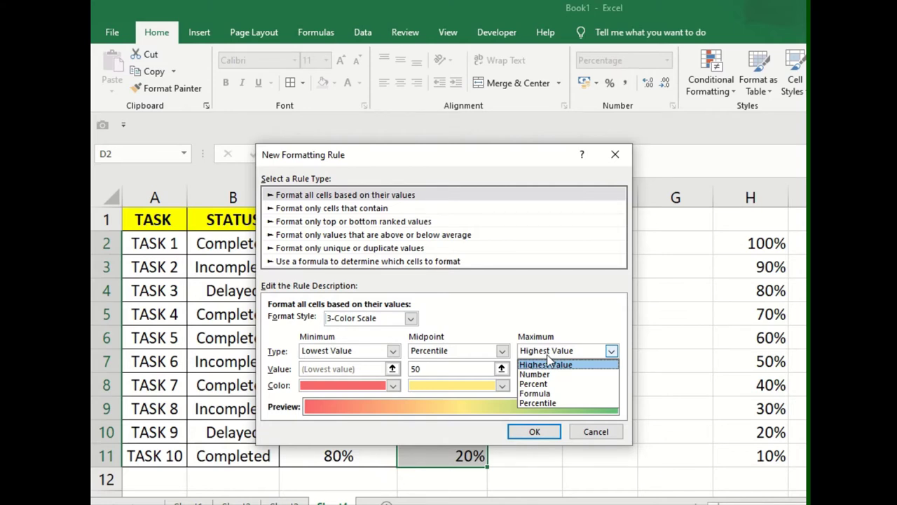
{"action": "left_click", "coordinate": [552, 384]}
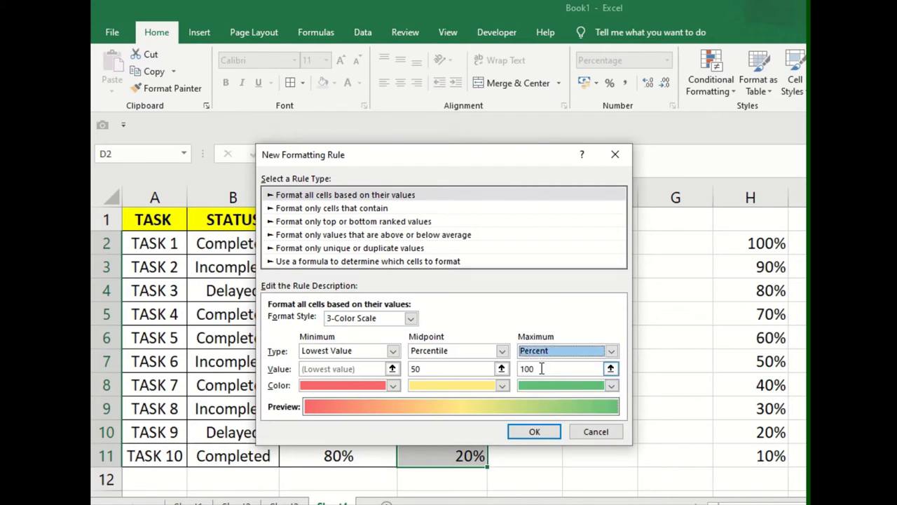
{"action": "left_click", "coordinate": [471, 350]}
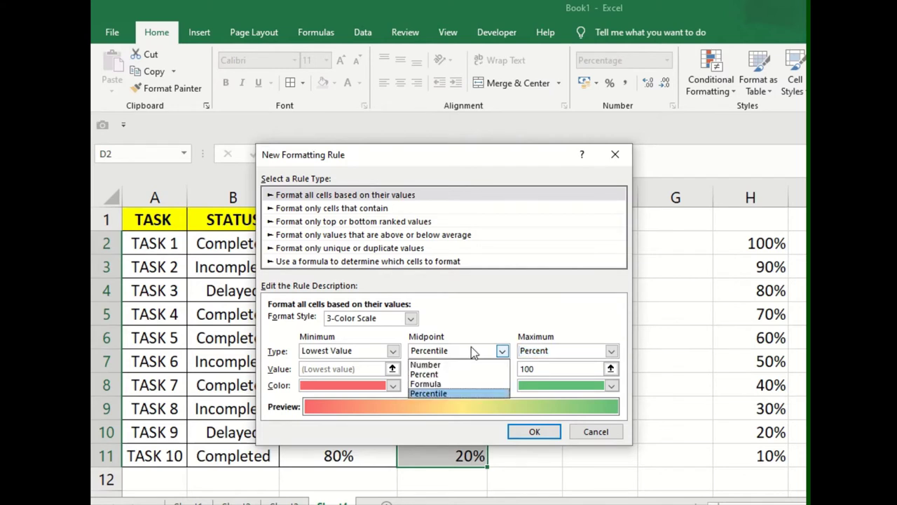
{"action": "left_click", "coordinate": [466, 351]}
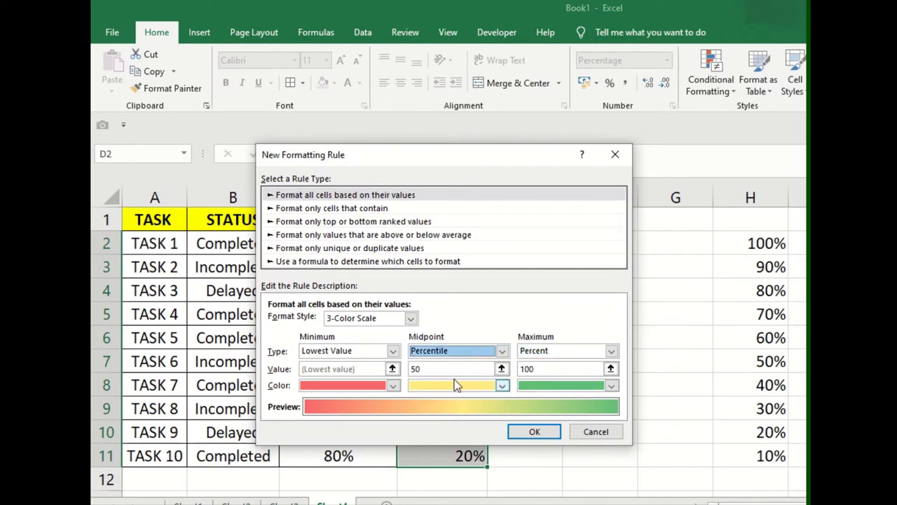
{"action": "left_click", "coordinate": [361, 353]}
{"action": "left_click", "coordinate": [345, 384]}
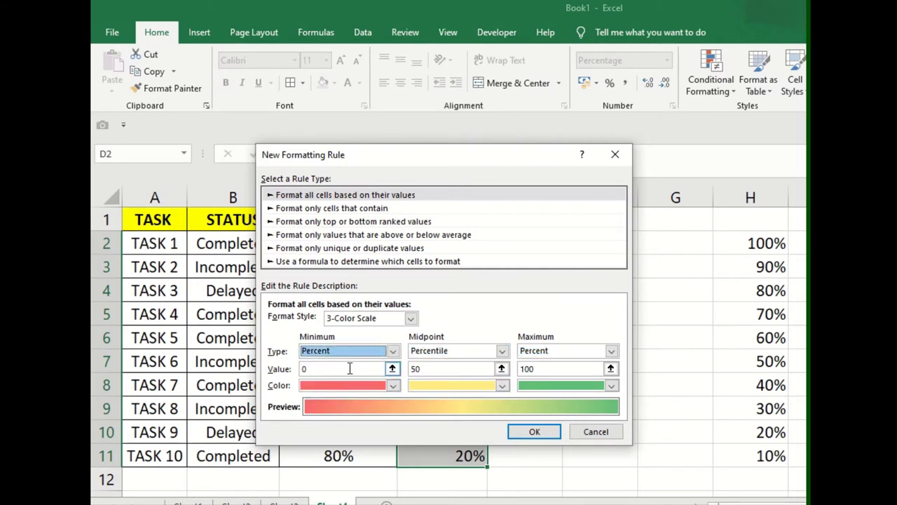
{"action": "left_click", "coordinate": [350, 369]}
{"action": "type", "text": "10"}
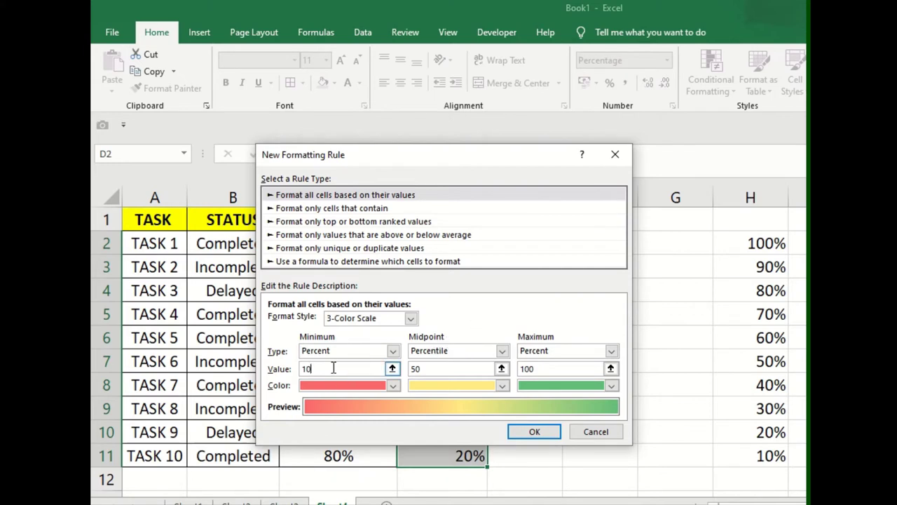
{"action": "left_click", "coordinate": [534, 432]}
{"action": "left_click", "coordinate": [475, 315]}
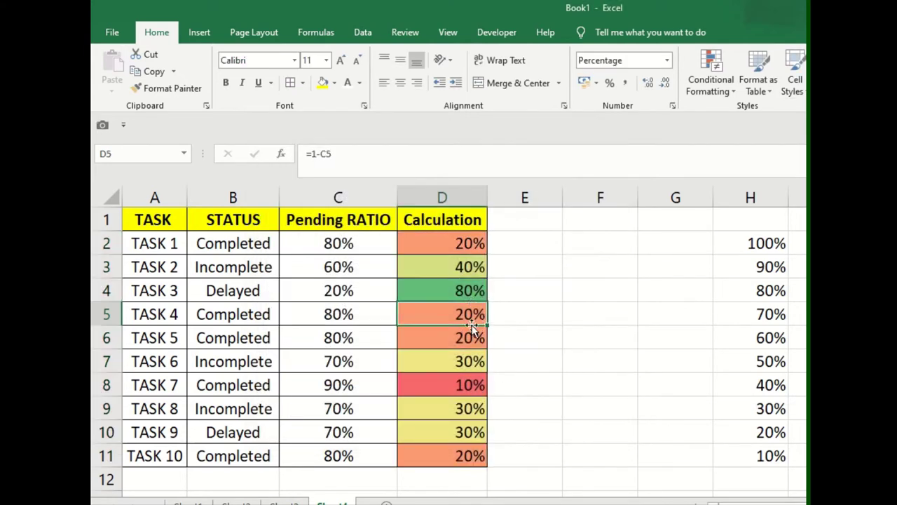
{"action": "left_click", "coordinate": [481, 244]}
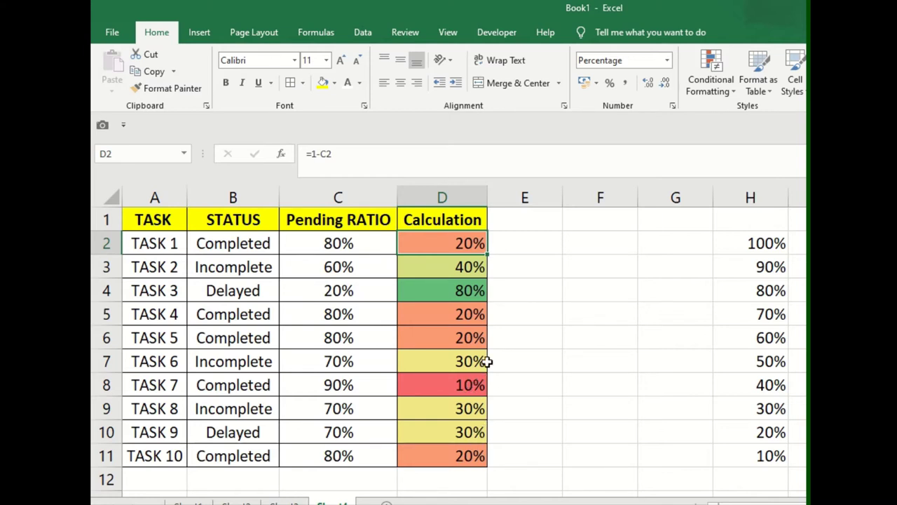
{"action": "left_click", "coordinate": [458, 289]}
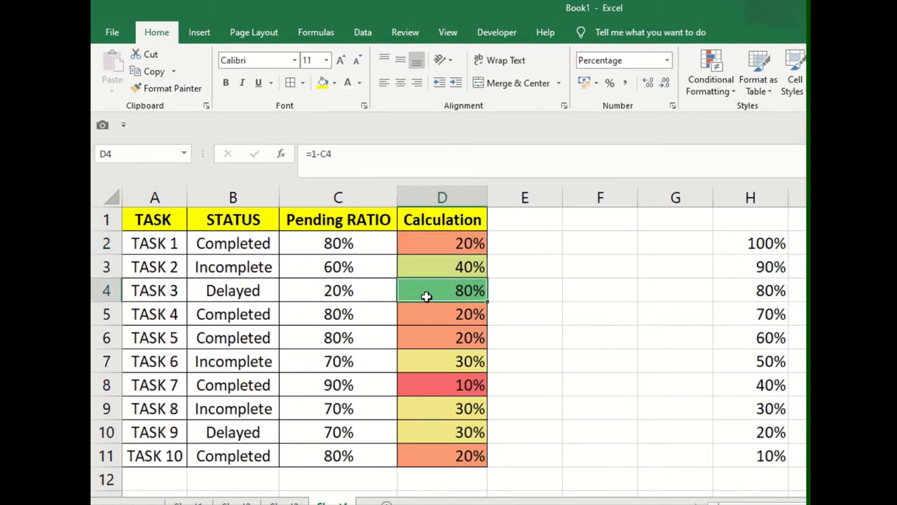
{"action": "left_click", "coordinate": [442, 265]}
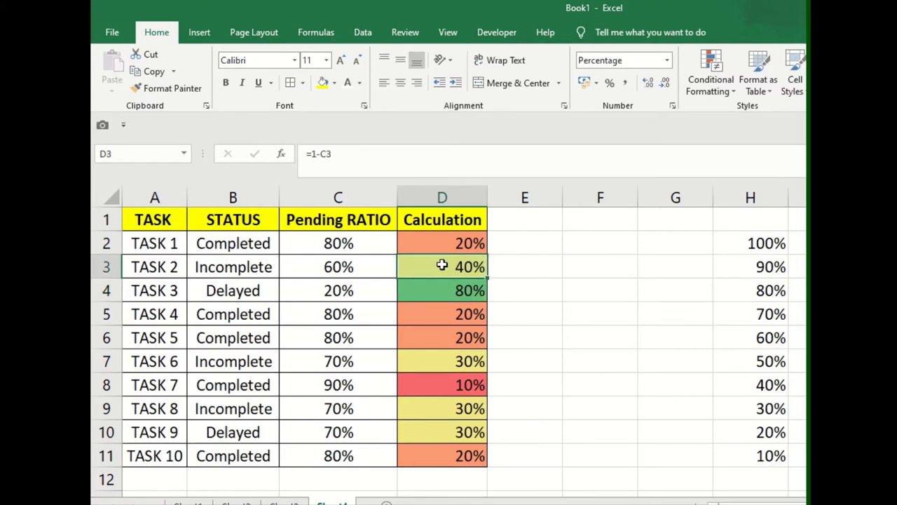
Hide column B (STATUS) from the task table
{"action": "left_click", "coordinate": [241, 284]}
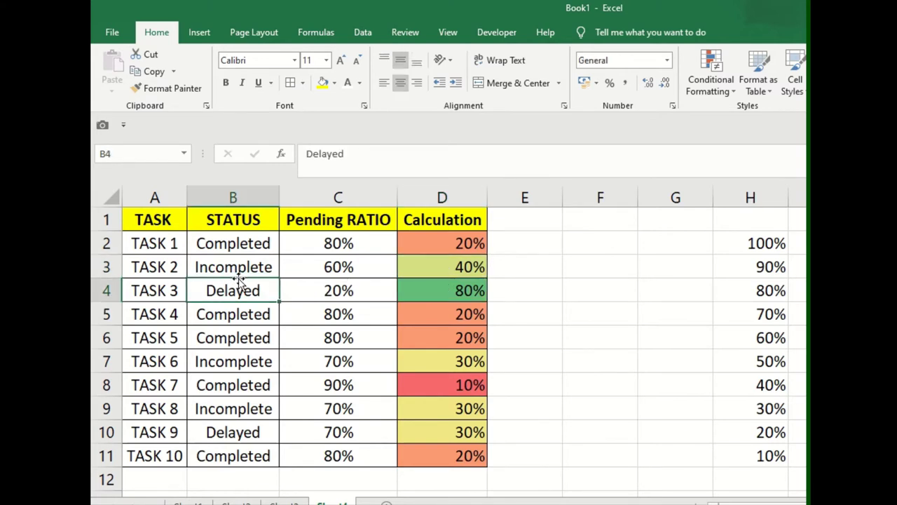
{"action": "left_click", "coordinate": [203, 198]}
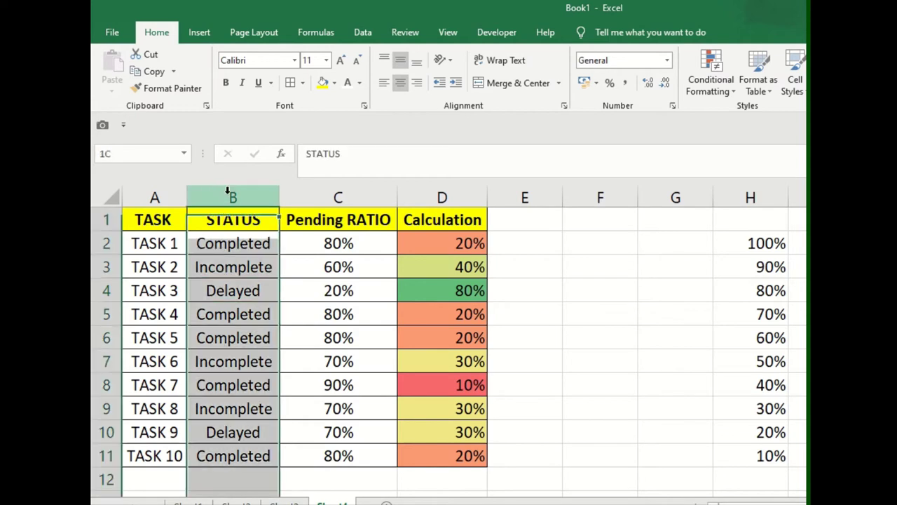
{"action": "right_click", "coordinate": [229, 193]}
{"action": "left_click", "coordinate": [279, 385]}
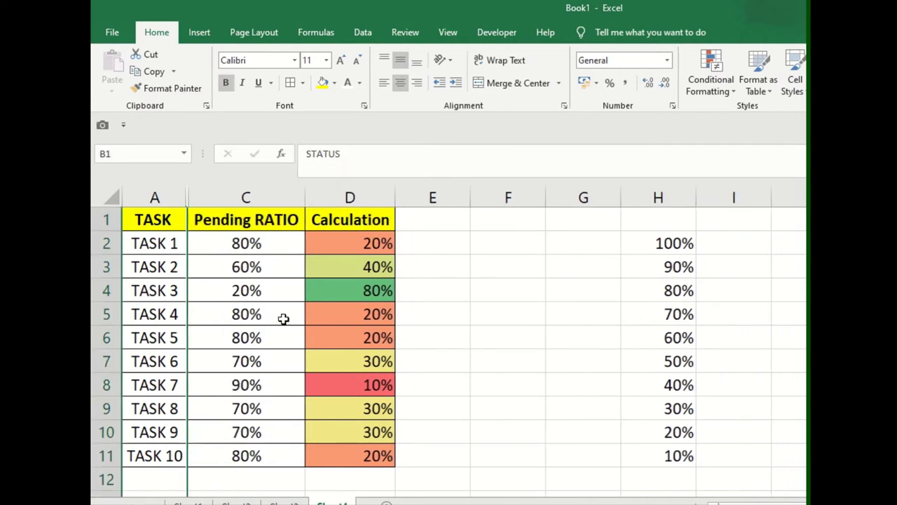
Inspect the Pending RATIO and Calculation values for TASKS 1 through 5
{"action": "left_click", "coordinate": [285, 316]}
{"action": "left_click", "coordinate": [333, 291]}
{"action": "left_click", "coordinate": [343, 322]}
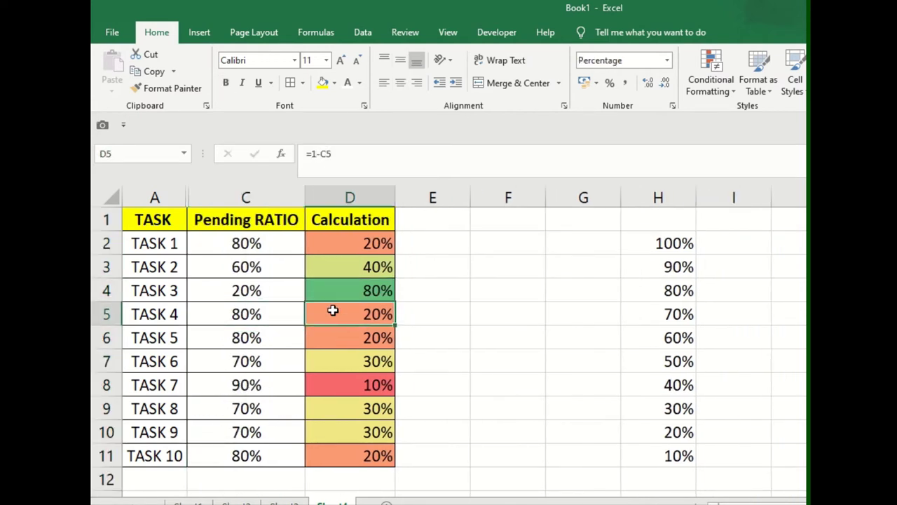
{"action": "left_click_drag", "start_coordinate": [334, 314], "coordinate": [331, 339]}
{"action": "left_click", "coordinate": [337, 313]}
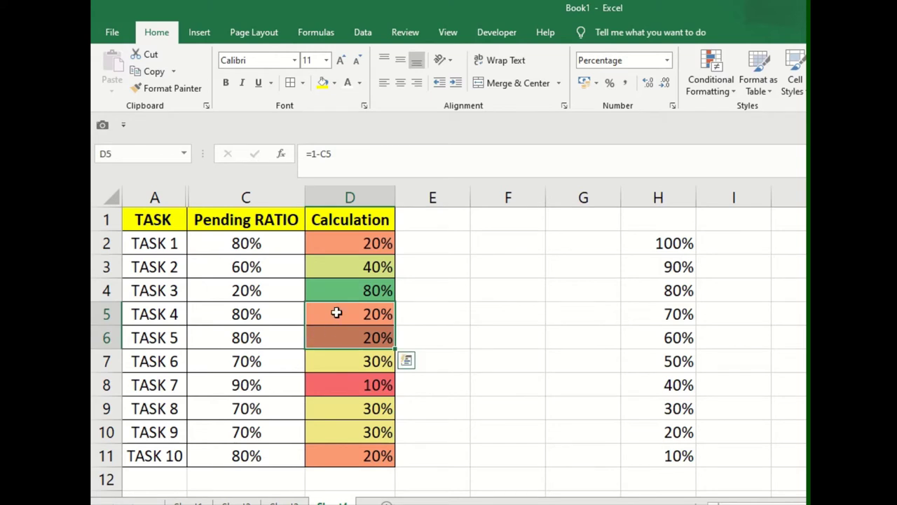
{"action": "left_click", "coordinate": [256, 317]}
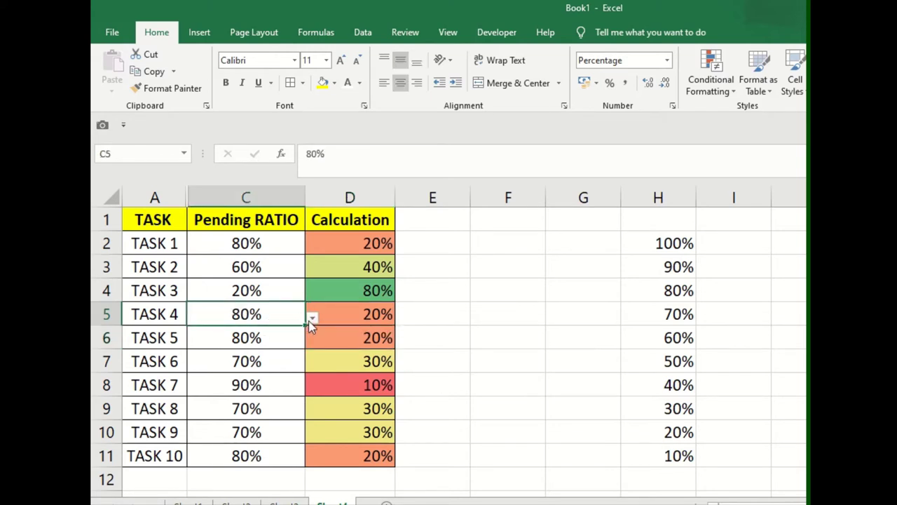
{"action": "left_click", "coordinate": [265, 258]}
{"action": "left_click", "coordinate": [274, 239]}
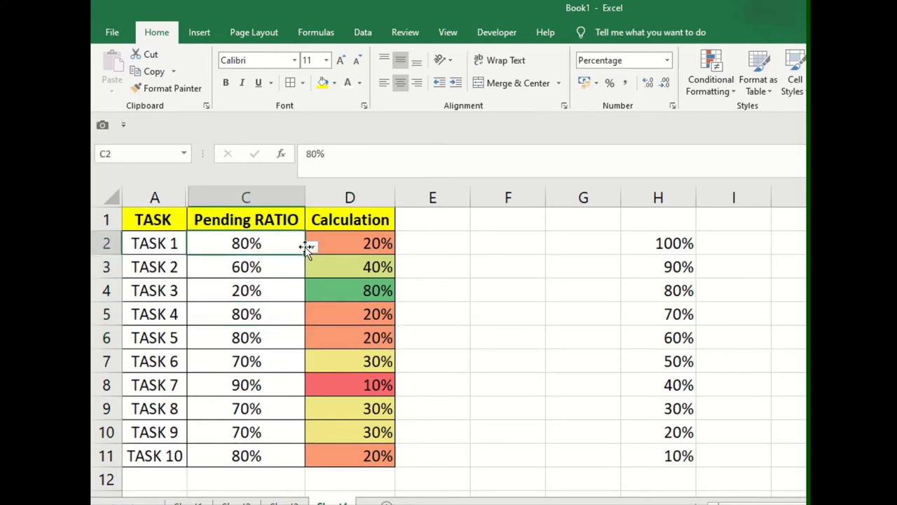
{"action": "left_click", "coordinate": [371, 246]}
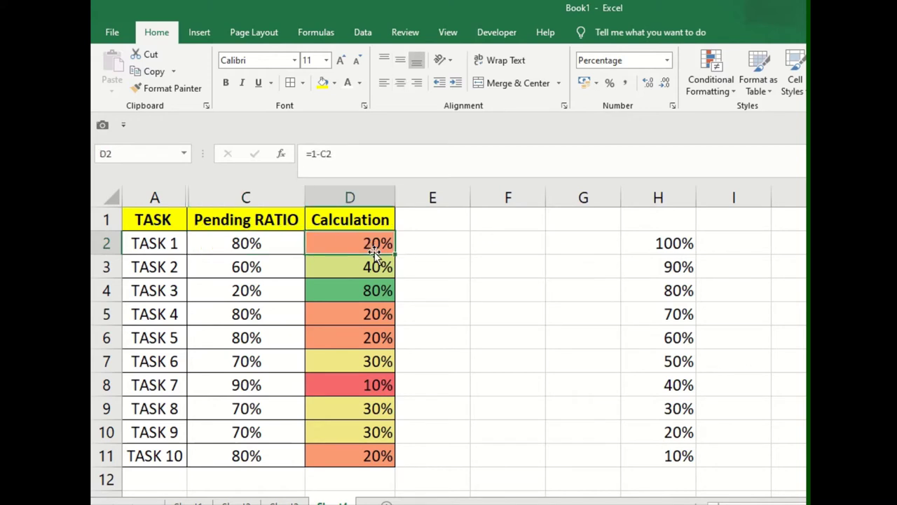
Rename the D1 header from Calculation to 'completion'
{"action": "left_click", "coordinate": [374, 220]}
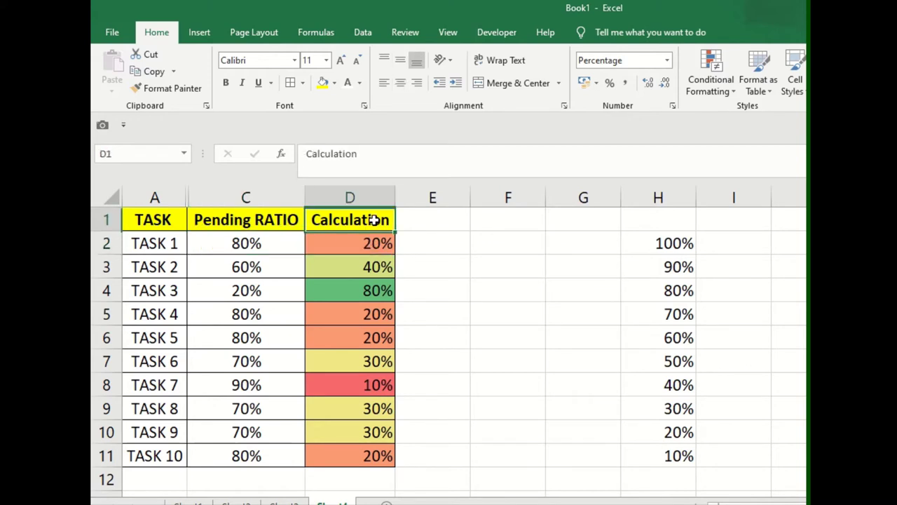
{"action": "type", "text": "com"}
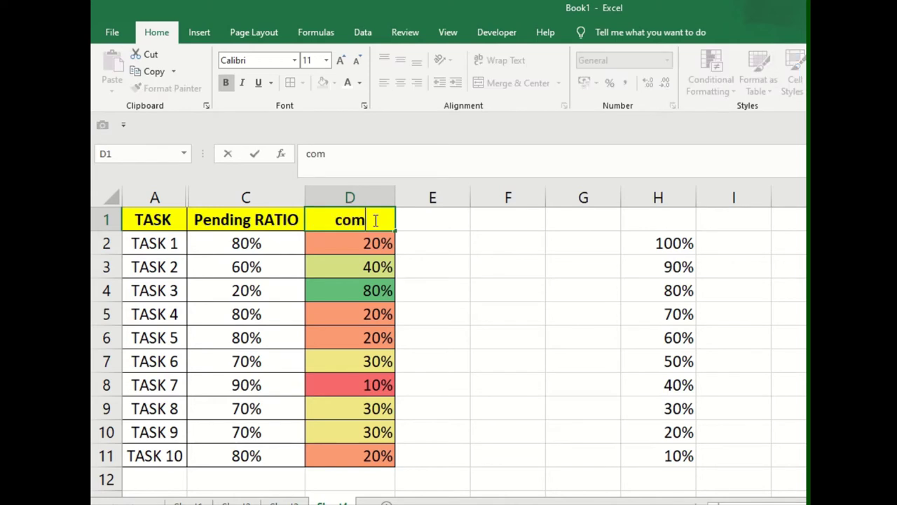
{"action": "type", "text": "pletion"}
{"action": "key", "text": "Return"}
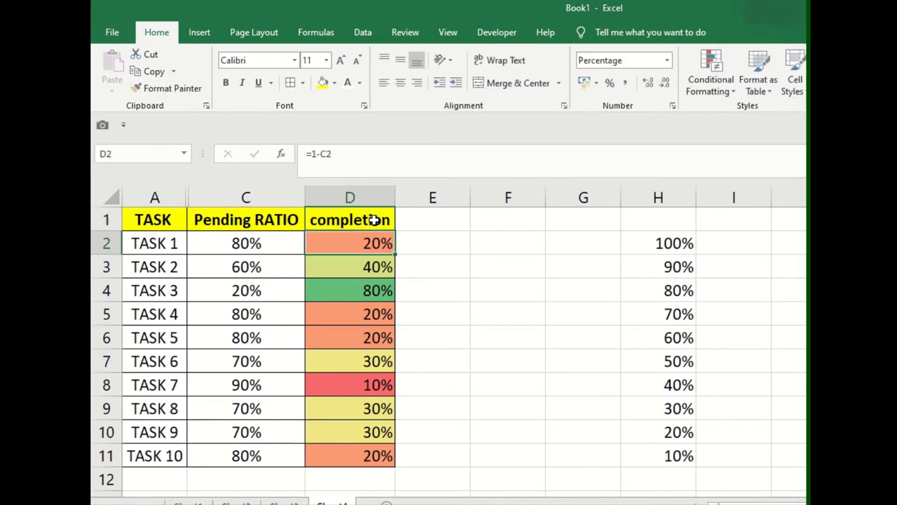
Set the pending ratio to 30% for TASK 1 and to 40% for TASKS 2 and 4
{"action": "left_click", "coordinate": [243, 248]}
{"action": "left_click", "coordinate": [312, 247]}
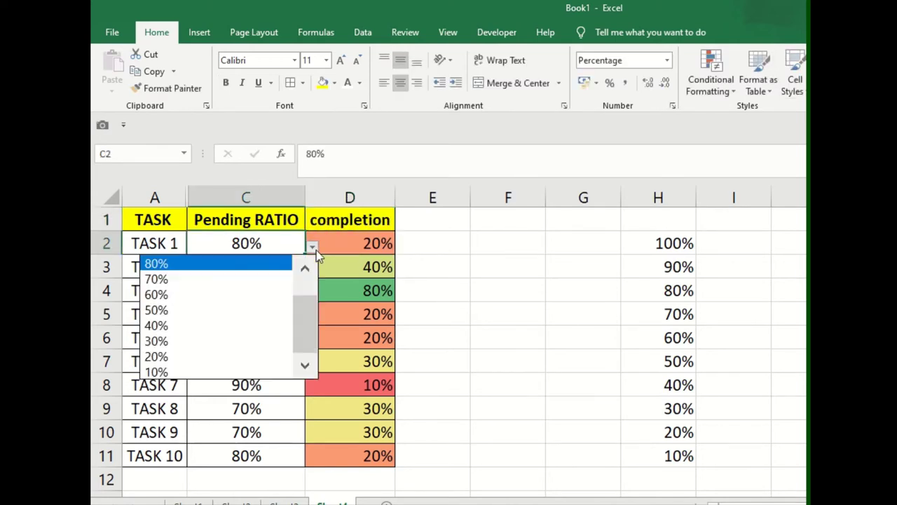
{"action": "left_click", "coordinate": [248, 343]}
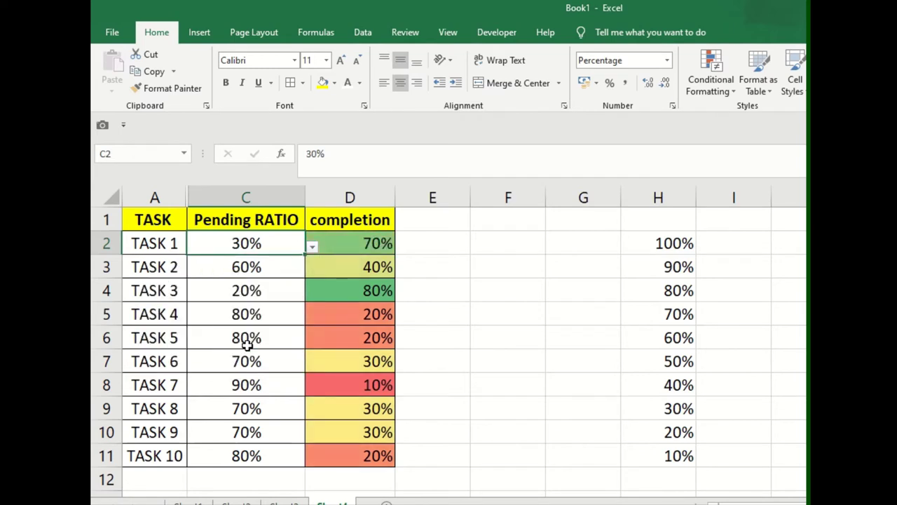
{"action": "left_click", "coordinate": [377, 249]}
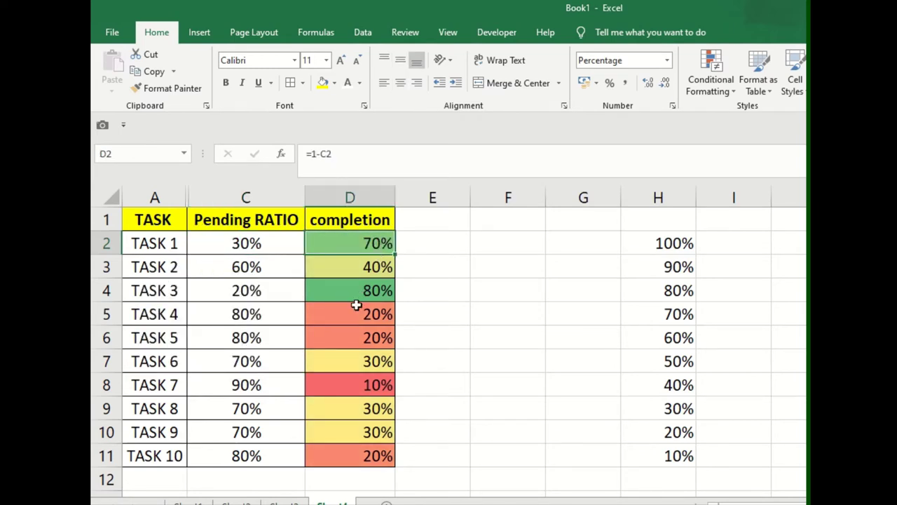
{"action": "left_click", "coordinate": [262, 261]}
{"action": "left_click", "coordinate": [312, 271]}
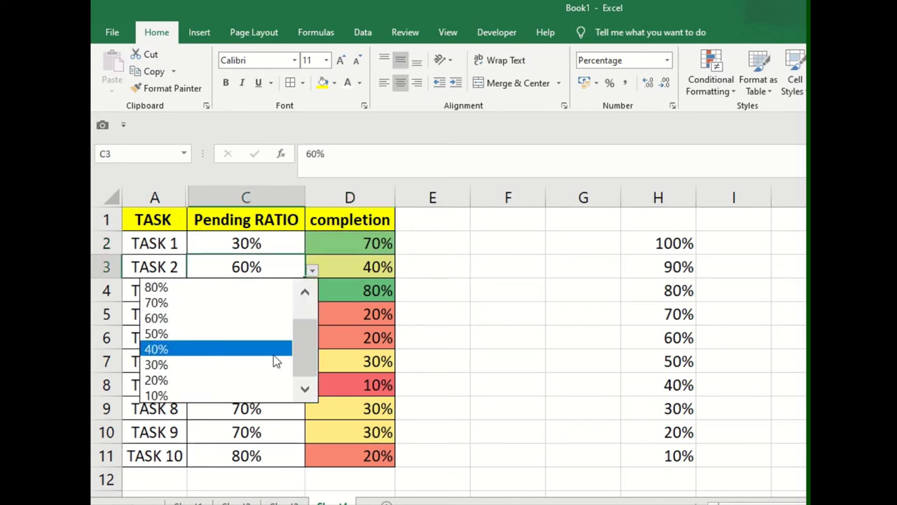
{"action": "left_click", "coordinate": [275, 361]}
{"action": "left_click", "coordinate": [264, 317]}
{"action": "left_click", "coordinate": [312, 319]}
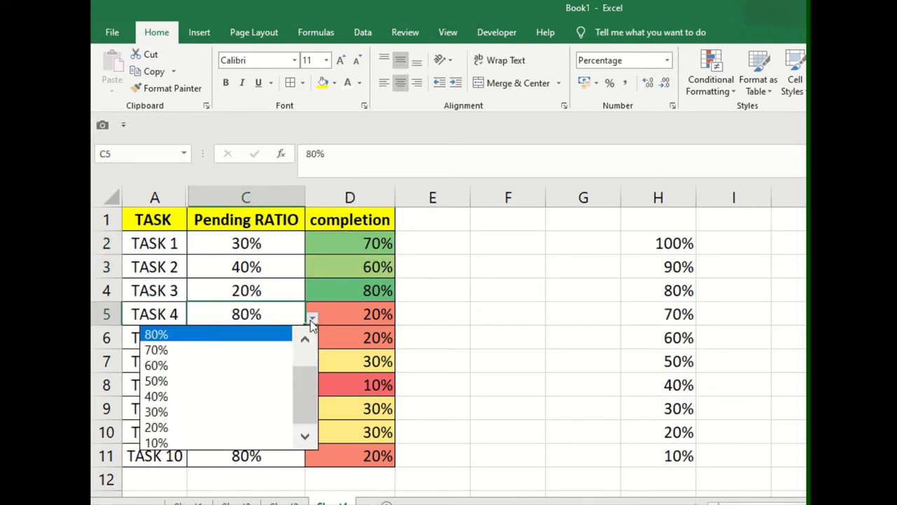
{"action": "left_click", "coordinate": [262, 396]}
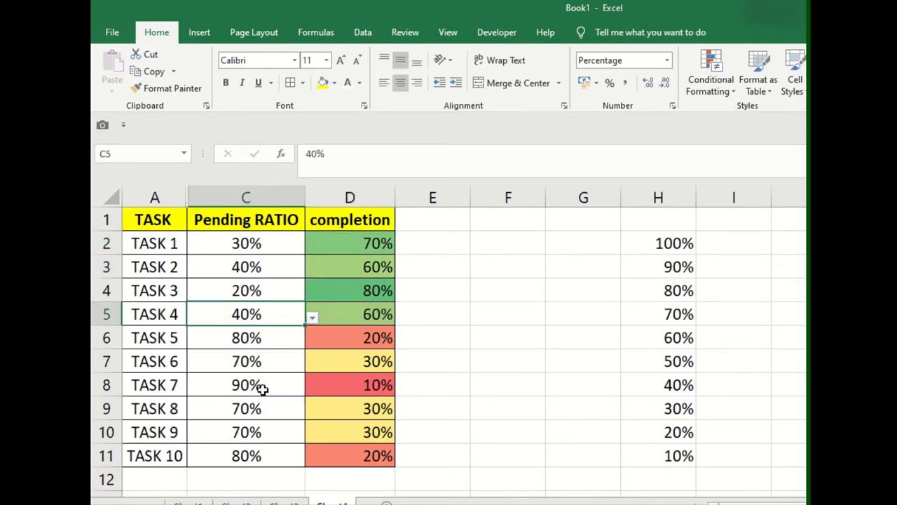
{"action": "left_click", "coordinate": [376, 341]}
Select the completion values D2:D11 and bring up the Conditional Formatting data bar options
{"action": "left_click_drag", "start_coordinate": [372, 238], "coordinate": [376, 453]}
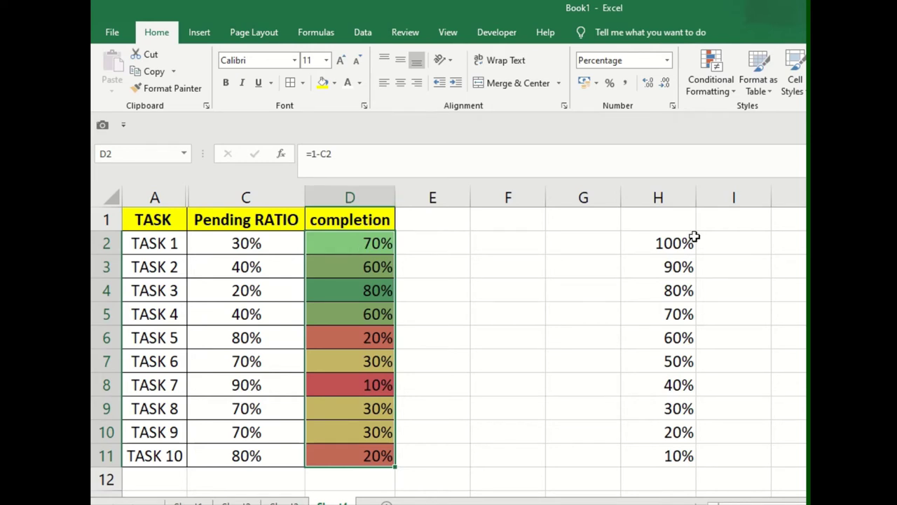
{"action": "left_click", "coordinate": [709, 91]}
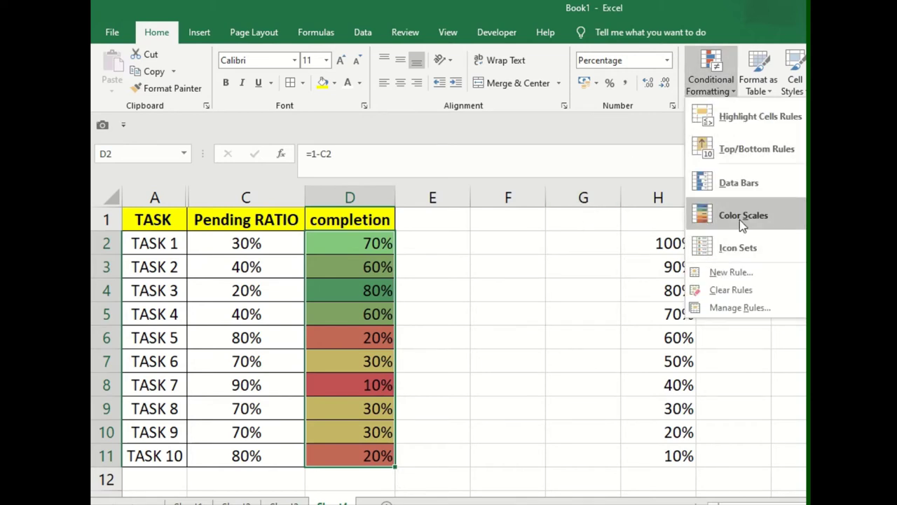
{"action": "left_click", "coordinate": [429, 245]}
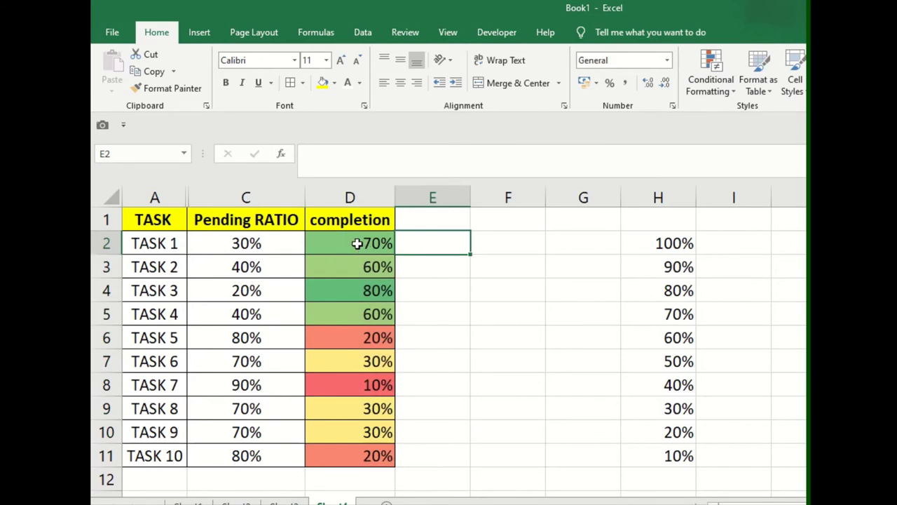
{"action": "left_click_drag", "start_coordinate": [357, 243], "coordinate": [362, 457]}
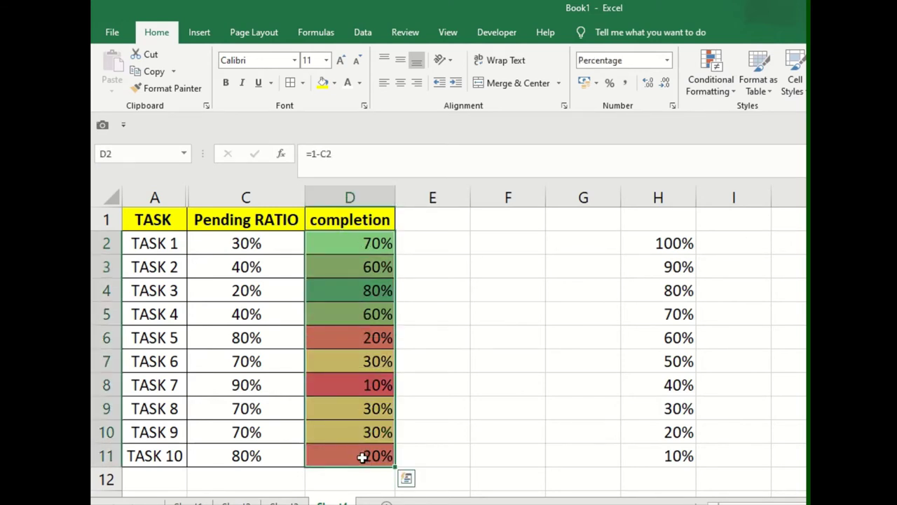
{"action": "left_click_drag", "start_coordinate": [348, 242], "coordinate": [352, 454]}
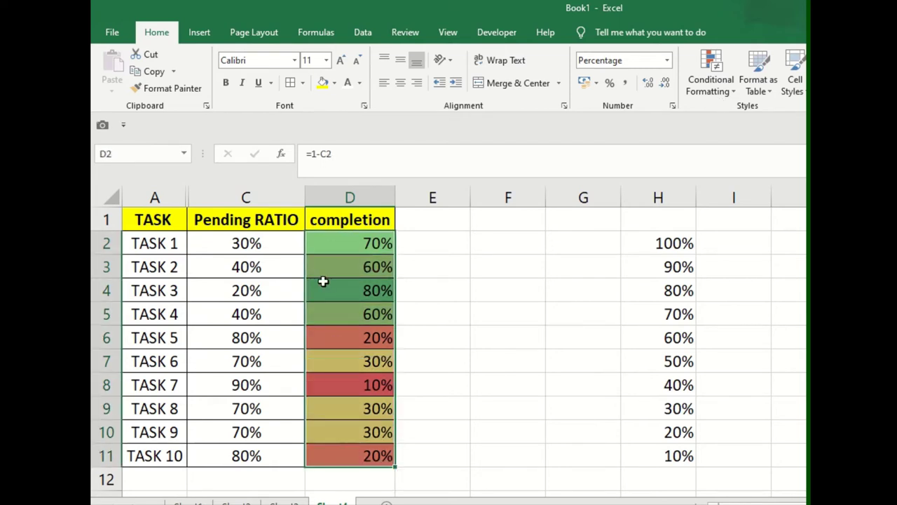
{"action": "left_click", "coordinate": [705, 98]}
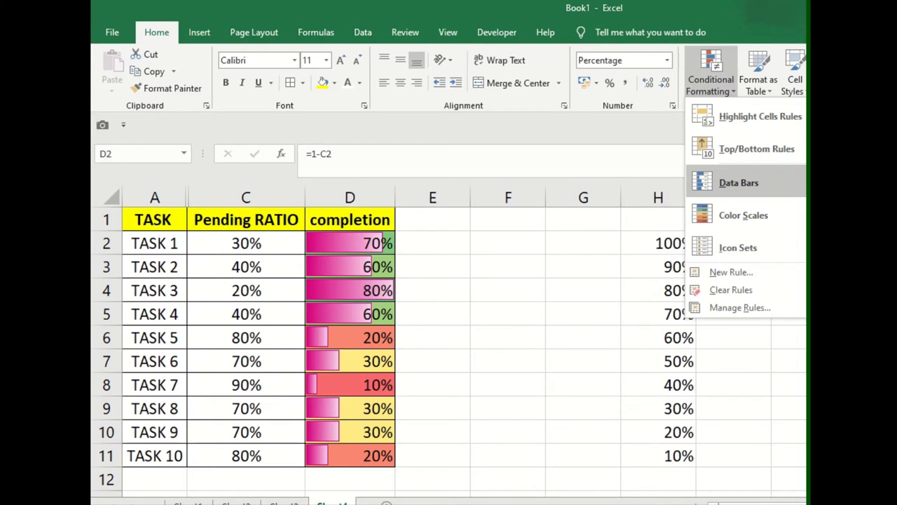
Apply the pink gradient data bars, then set TASK 2's pending ratio to 20% and keep TASK 4 at 40%
{"action": "left_click", "coordinate": [805, 203]}
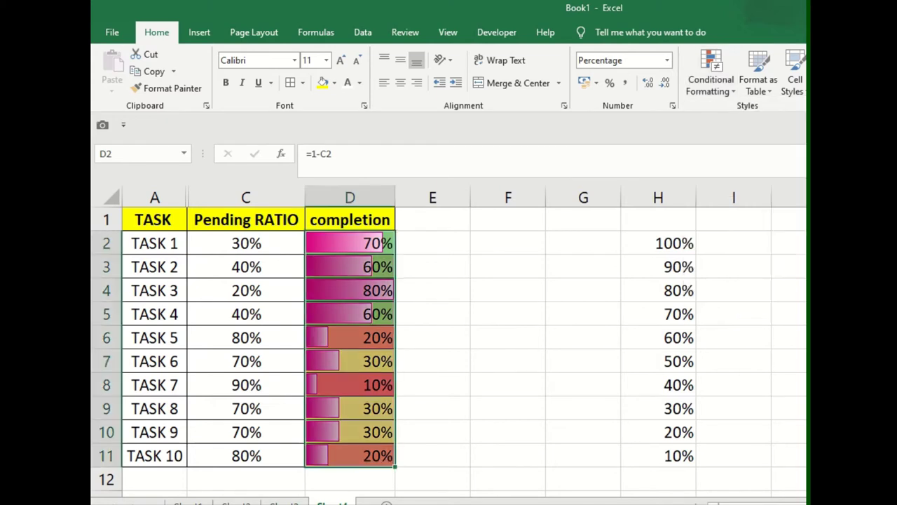
{"action": "left_click", "coordinate": [256, 270]}
{"action": "left_click", "coordinate": [312, 270]}
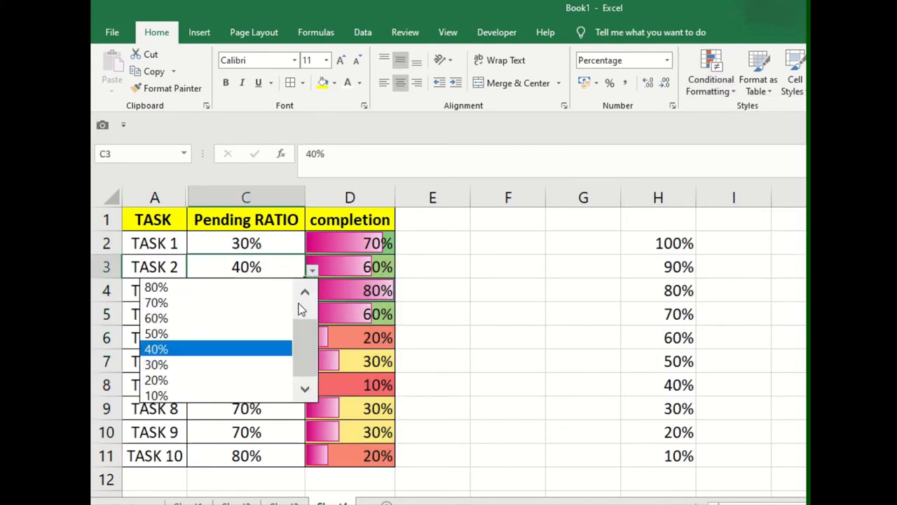
{"action": "left_click", "coordinate": [267, 377]}
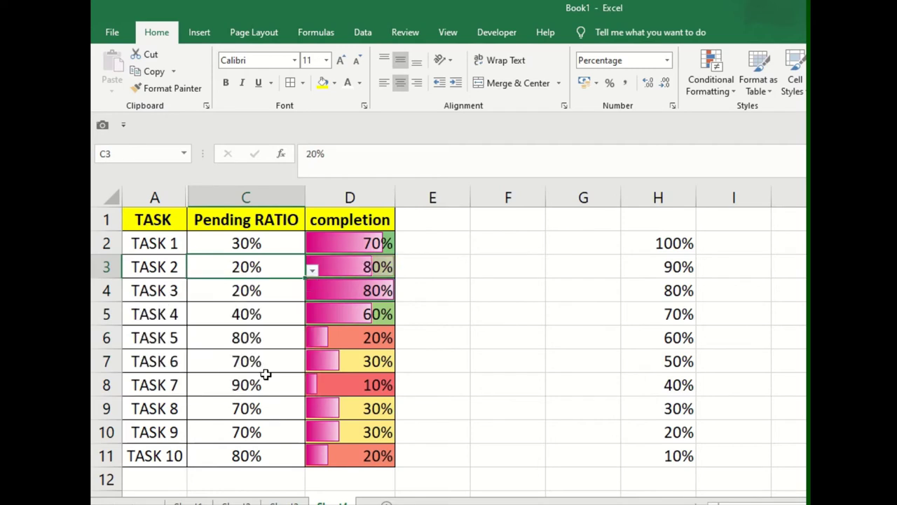
{"action": "left_click", "coordinate": [263, 322]}
{"action": "left_click", "coordinate": [312, 317]}
{"action": "left_click", "coordinate": [259, 404]}
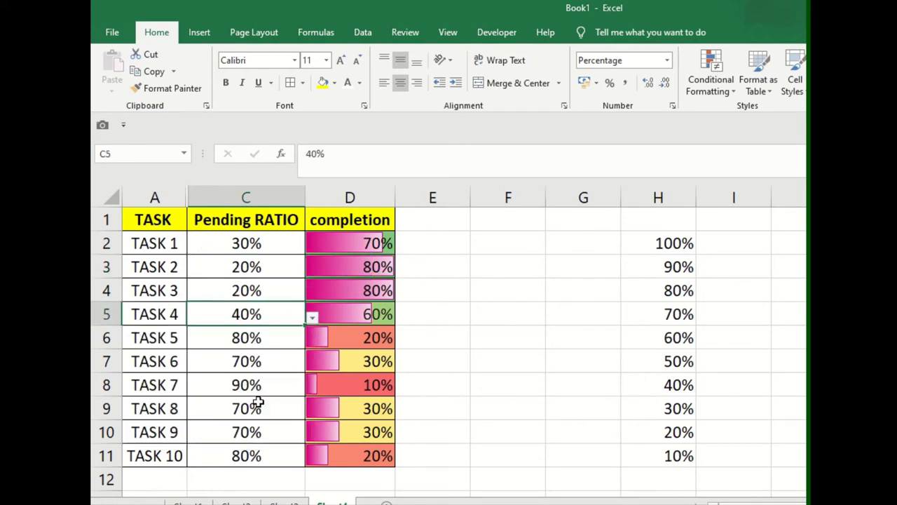
Set the pending ratio to 40% for TASKS 9 and 5 and to 80% for TASK 1
{"action": "left_click", "coordinate": [291, 429]}
{"action": "left_click", "coordinate": [312, 436]}
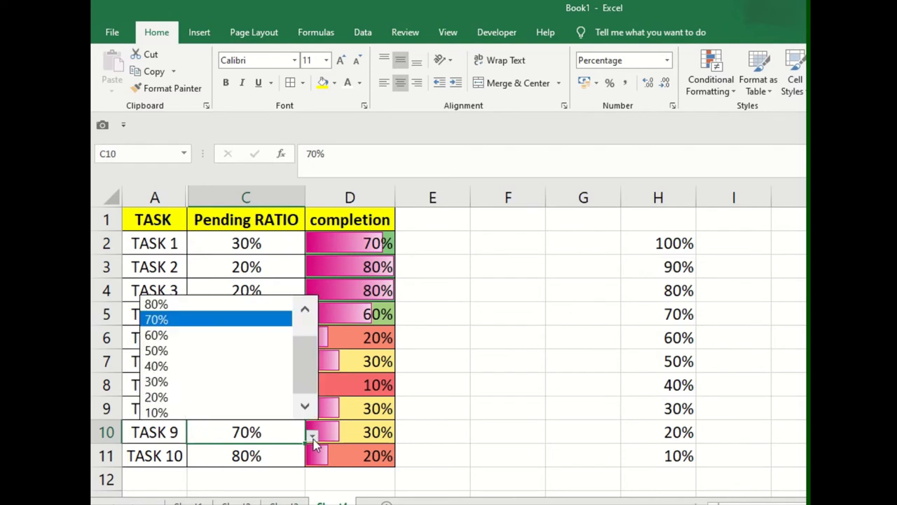
{"action": "left_click", "coordinate": [259, 365]}
{"action": "left_click", "coordinate": [260, 330]}
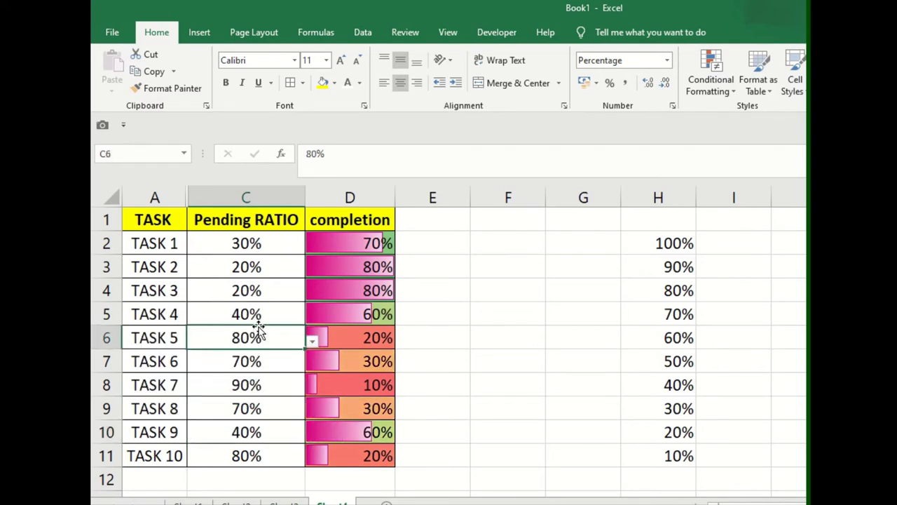
{"action": "left_click", "coordinate": [312, 341]}
{"action": "key", "text": "Escape"}
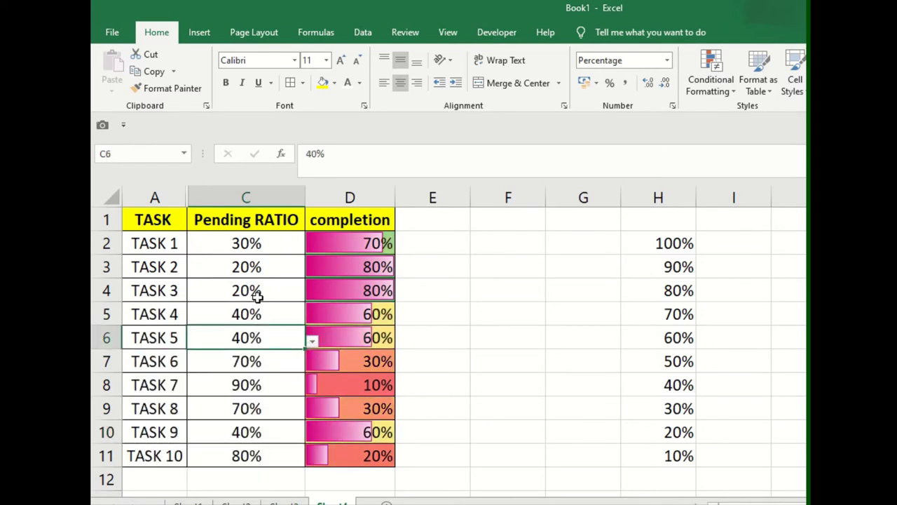
{"action": "left_click", "coordinate": [256, 294]}
{"action": "left_click", "coordinate": [270, 250]}
{"action": "left_click", "coordinate": [310, 247]}
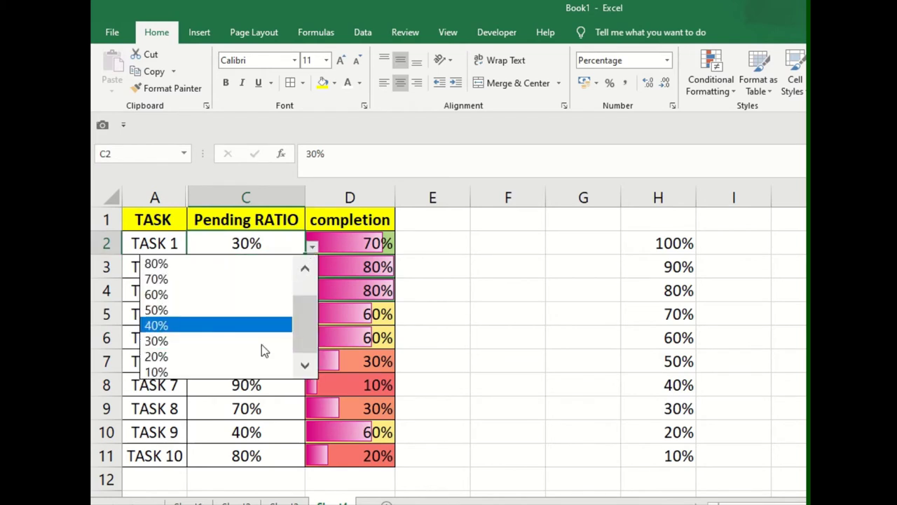
{"action": "left_click", "coordinate": [250, 262]}
{"action": "left_click", "coordinate": [265, 321]}
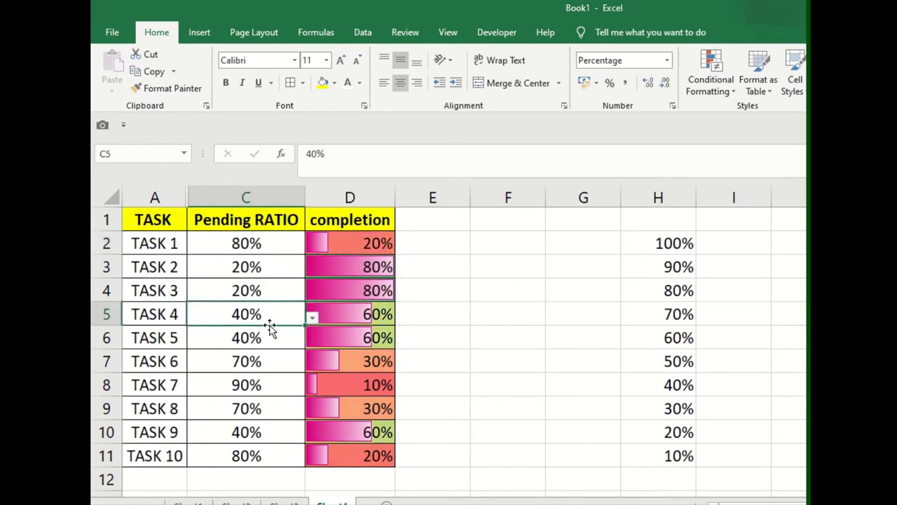
{"action": "left_click", "coordinate": [375, 242]}
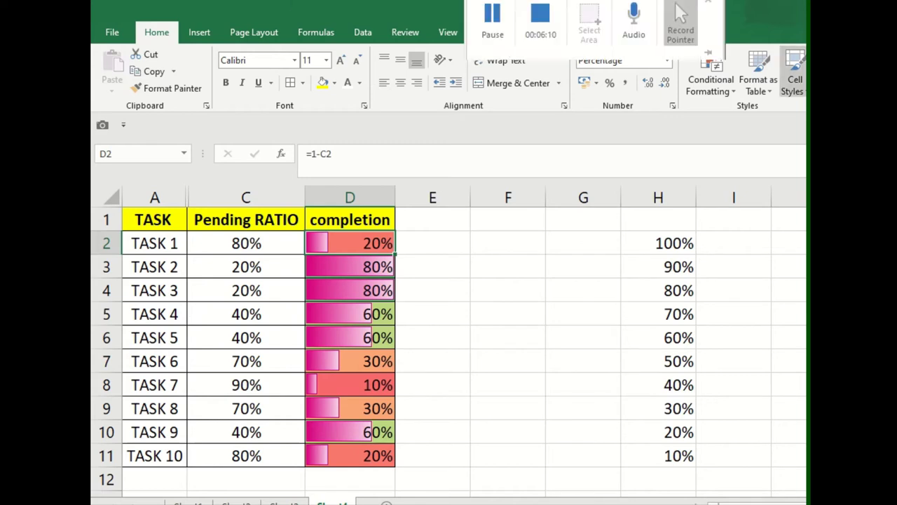
Draft a 'Format only cells that contain' rule with Cell Value between, then cancel it
{"action": "left_click", "coordinate": [715, 89]}
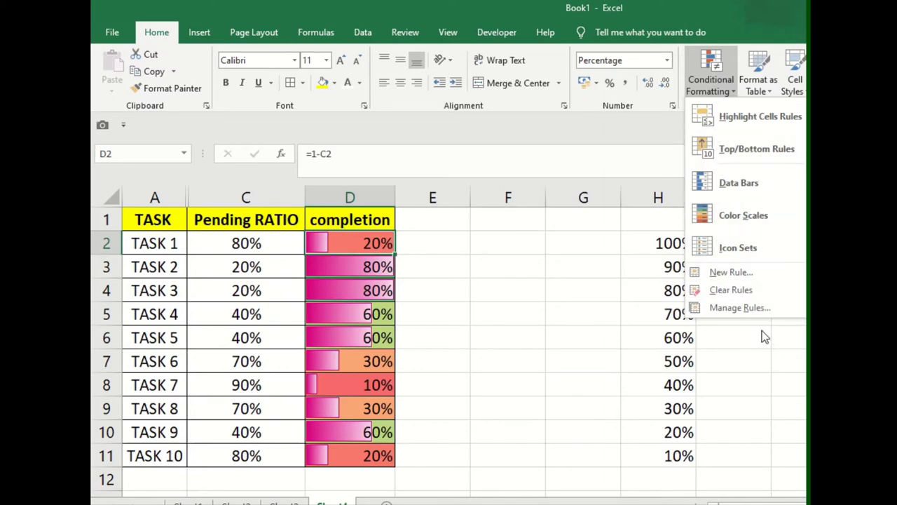
{"action": "left_click", "coordinate": [755, 271]}
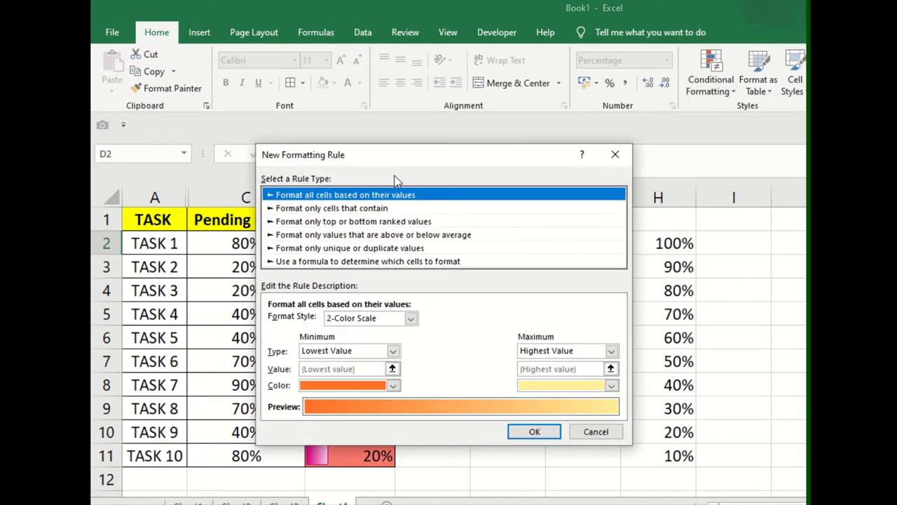
{"action": "left_click_drag", "start_coordinate": [380, 165], "coordinate": [398, 157]}
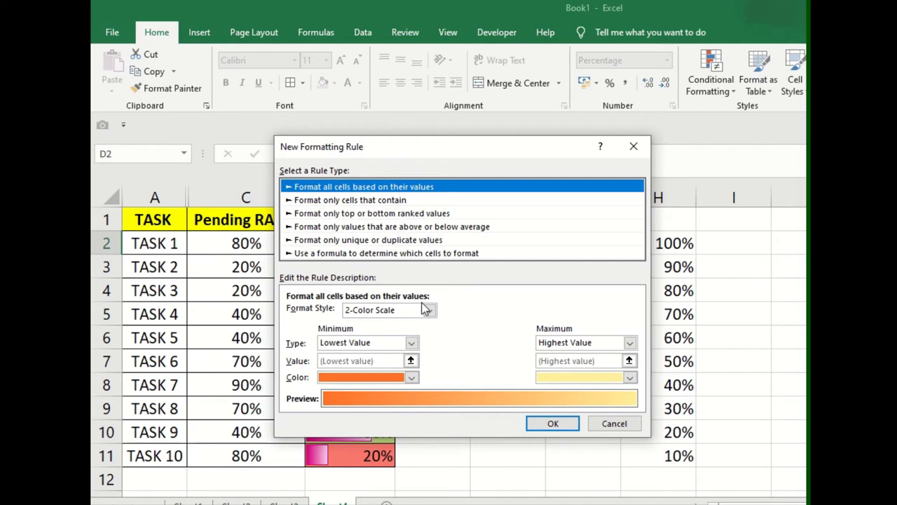
{"action": "left_click", "coordinate": [379, 200]}
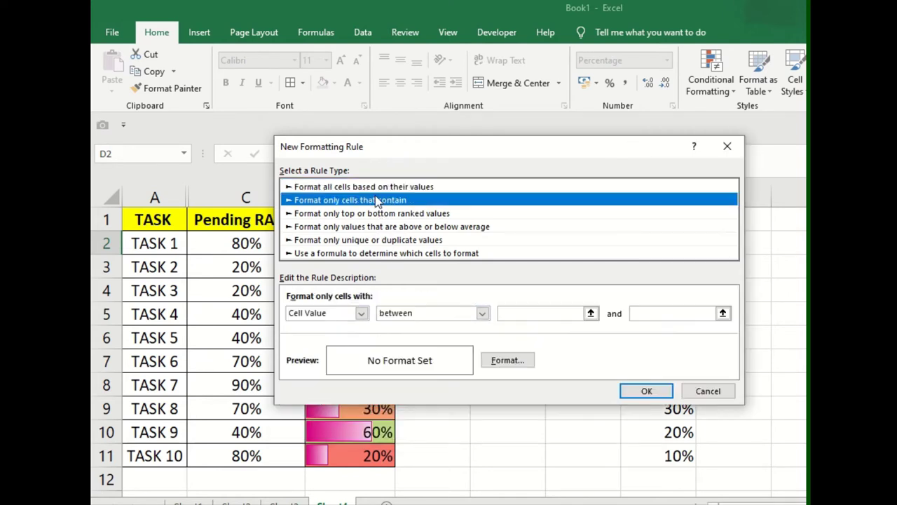
{"action": "left_click", "coordinate": [449, 315]}
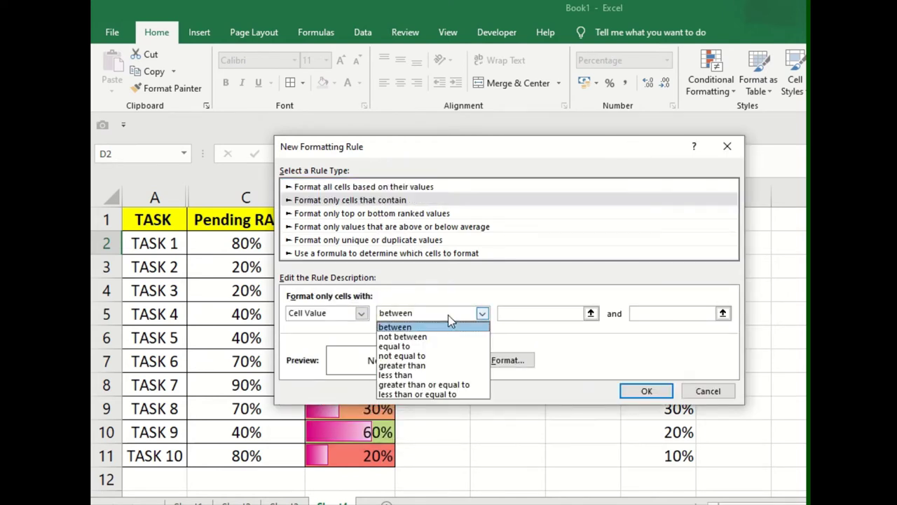
{"action": "left_click", "coordinate": [433, 327]}
{"action": "left_click", "coordinate": [512, 313]}
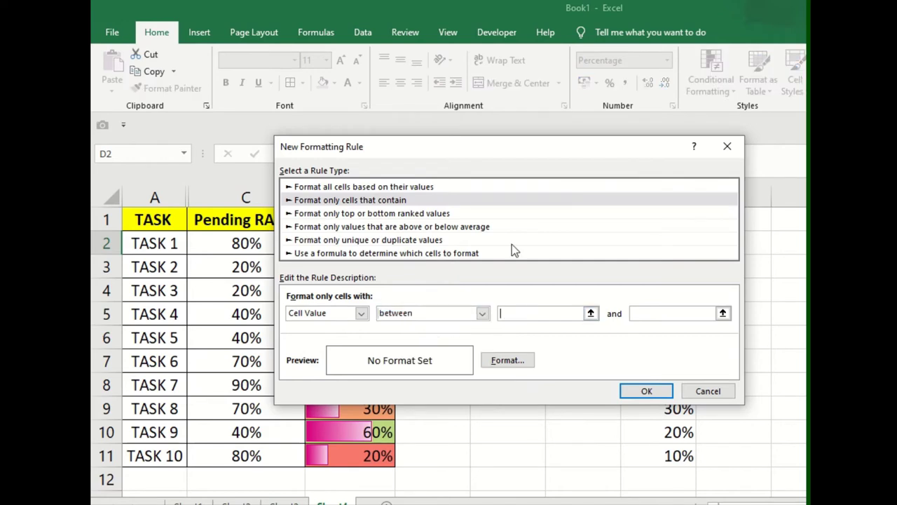
{"action": "left_click_drag", "start_coordinate": [508, 154], "coordinate": [591, 156]}
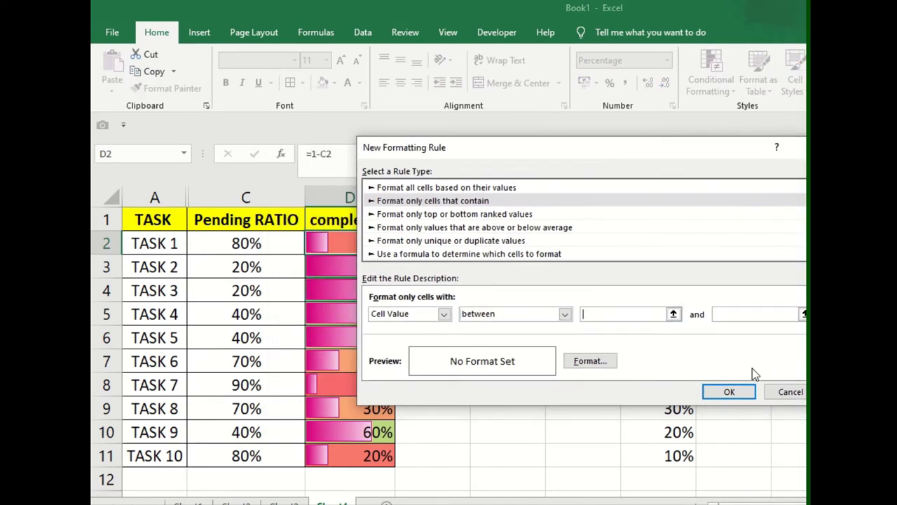
{"action": "left_click", "coordinate": [790, 391]}
Unhide the STATUS column across columns A to C, then select its values B2:B11
{"action": "left_click", "coordinate": [217, 188]}
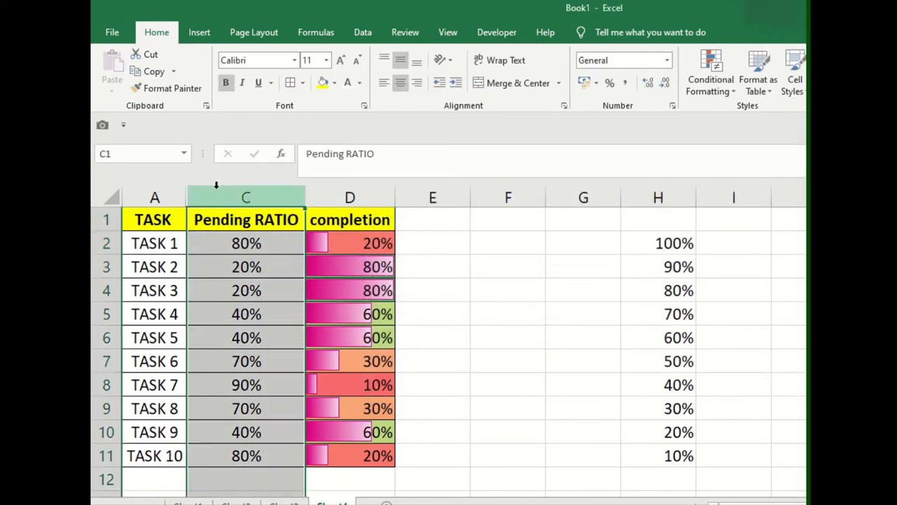
{"action": "left_click", "coordinate": [175, 192]}
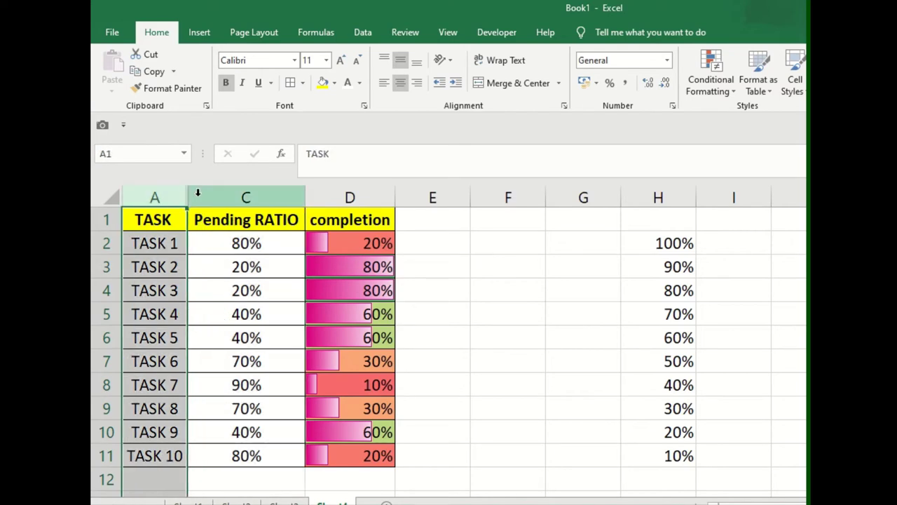
{"action": "left_click", "coordinate": [203, 193], "text": "shift"}
{"action": "right_click", "coordinate": [227, 201]}
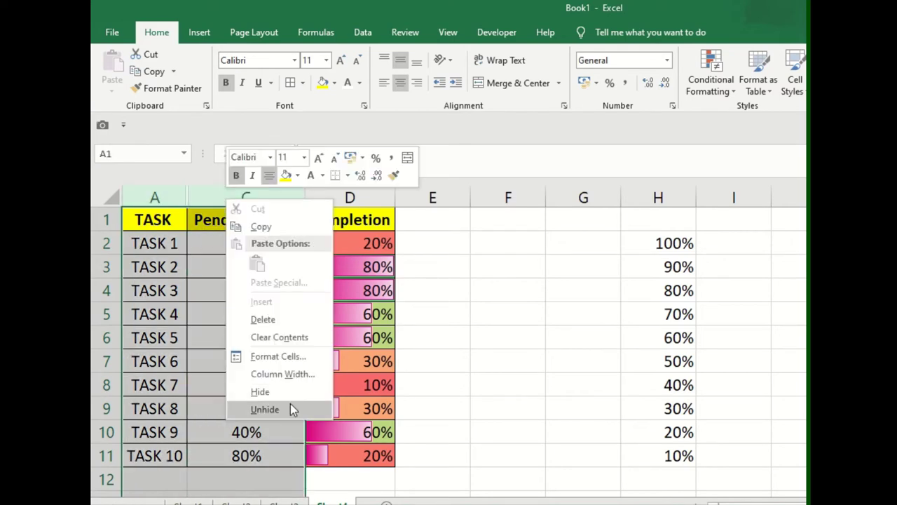
{"action": "left_click", "coordinate": [265, 409]}
{"action": "left_click", "coordinate": [266, 360]}
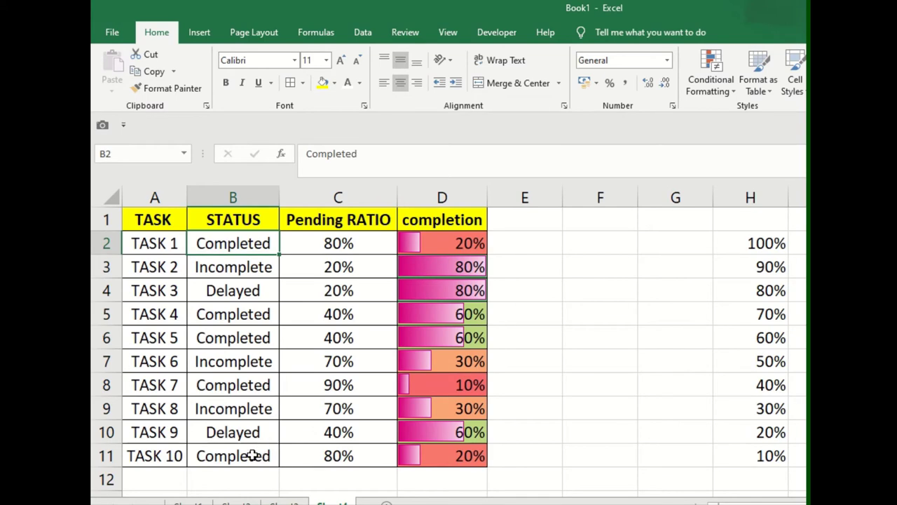
{"action": "left_click", "coordinate": [257, 454], "text": "shift"}
{"action": "left_click", "coordinate": [711, 81]}
Add a duplicate-values rule with an orange fill to the STATUS cells B2:B11
{"action": "left_click", "coordinate": [740, 307]}
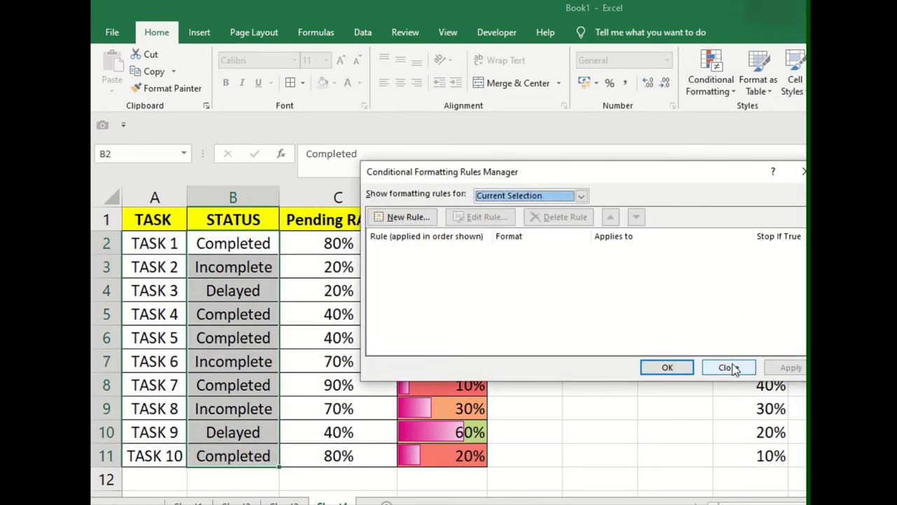
{"action": "left_click", "coordinate": [733, 370]}
{"action": "left_click", "coordinate": [711, 77]}
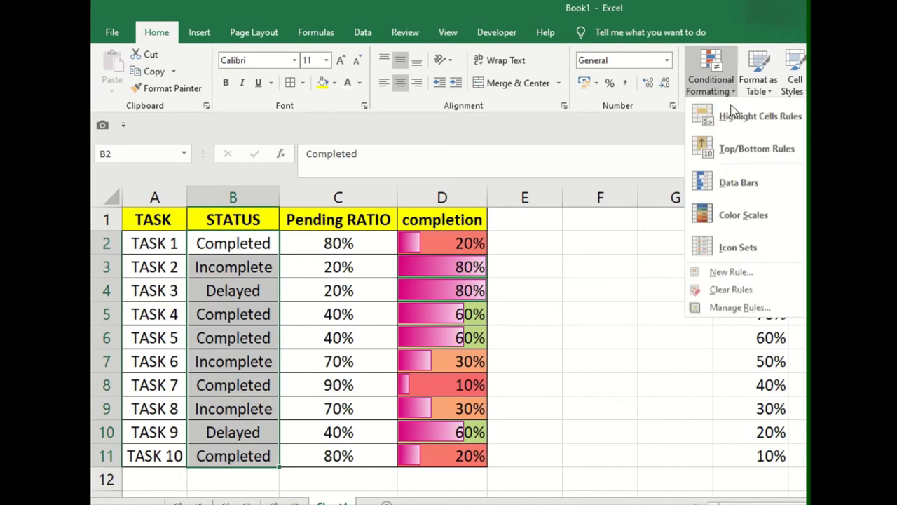
{"action": "left_click", "coordinate": [729, 273]}
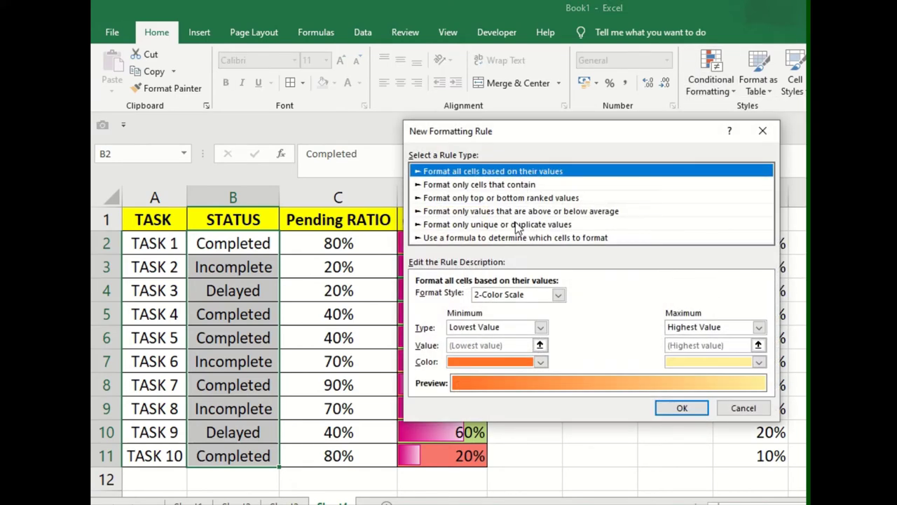
{"action": "left_click", "coordinate": [518, 224]}
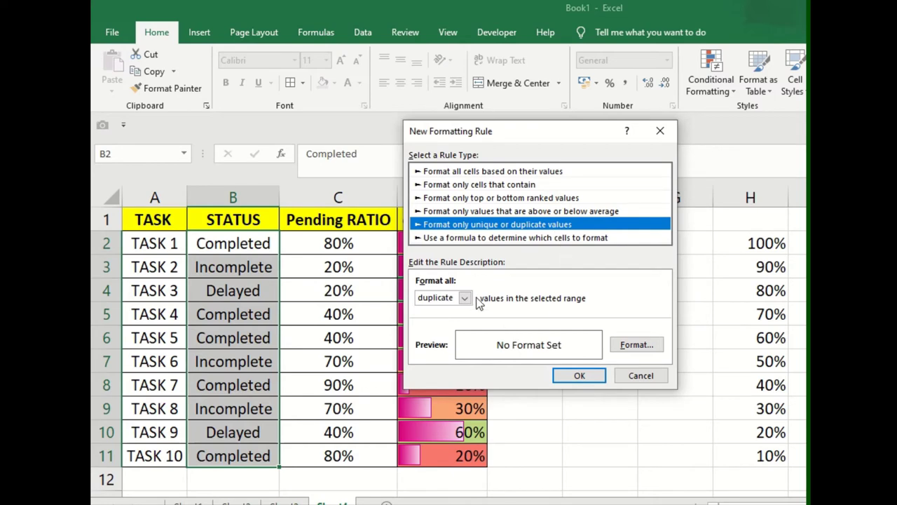
{"action": "left_click", "coordinate": [634, 344]}
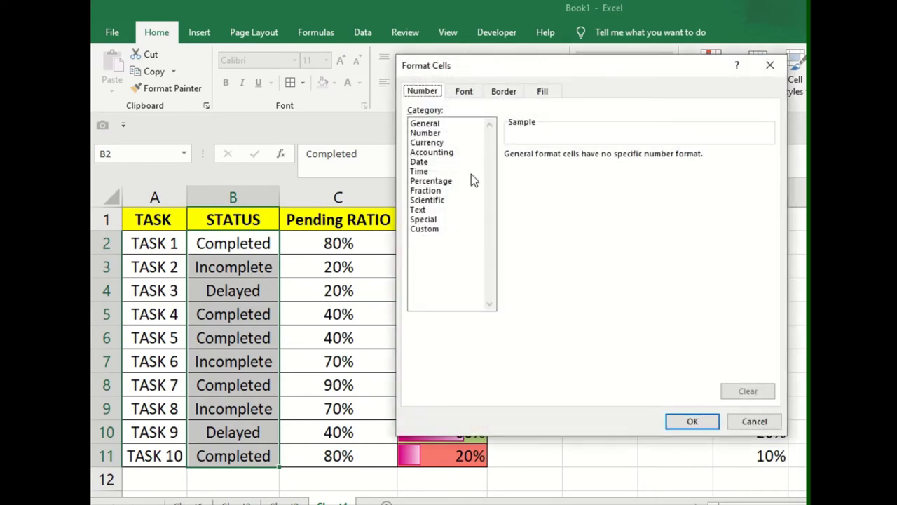
{"action": "left_click", "coordinate": [464, 91]}
{"action": "left_click", "coordinate": [543, 92]}
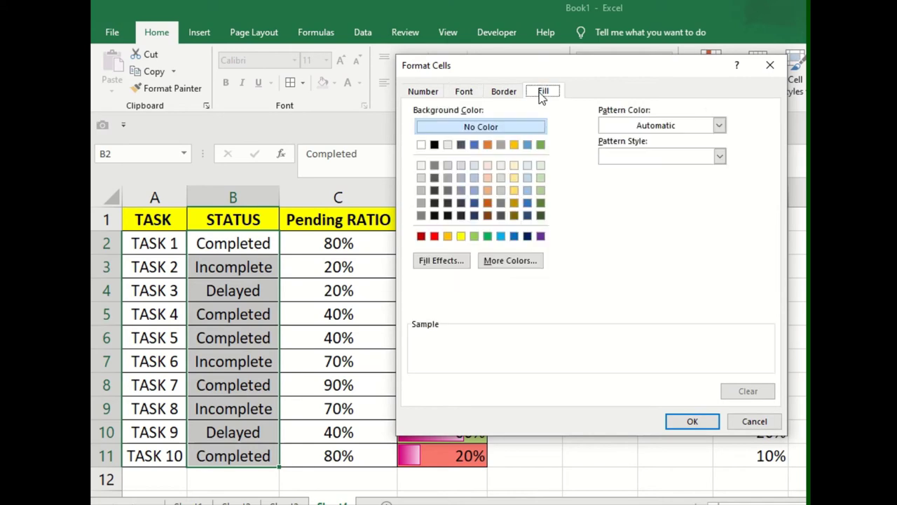
{"action": "left_click", "coordinate": [488, 145]}
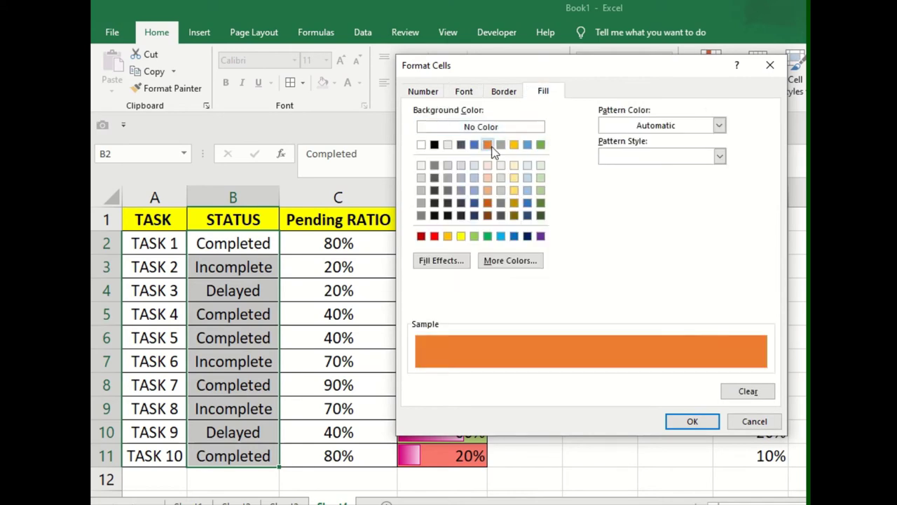
{"action": "left_click", "coordinate": [691, 420]}
{"action": "left_click", "coordinate": [579, 375]}
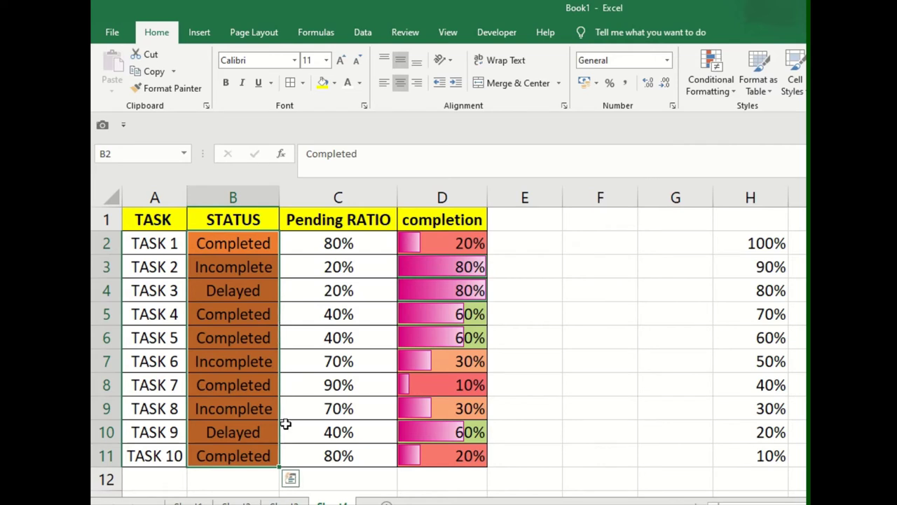
{"action": "left_click", "coordinate": [266, 266]}
{"action": "left_click", "coordinate": [271, 299]}
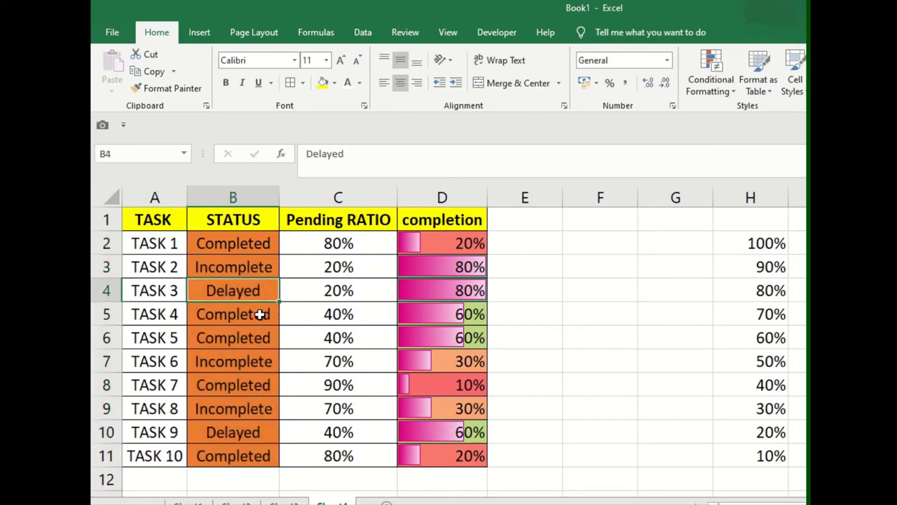
{"action": "left_click", "coordinate": [258, 314]}
{"action": "key", "text": "ctrl+c"}
{"action": "left_click", "coordinate": [255, 290]}
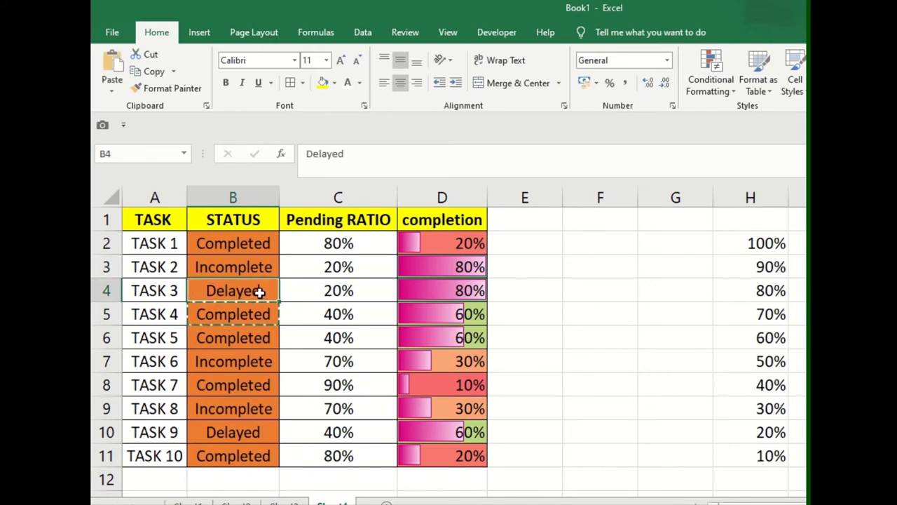
{"action": "key", "text": "ctrl+v"}
{"action": "left_click", "coordinate": [344, 395]}
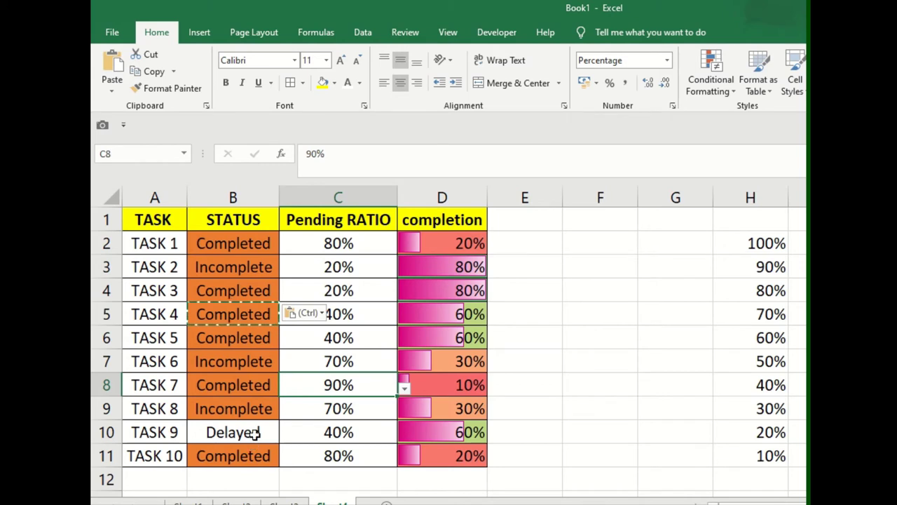
{"action": "left_click", "coordinate": [255, 432]}
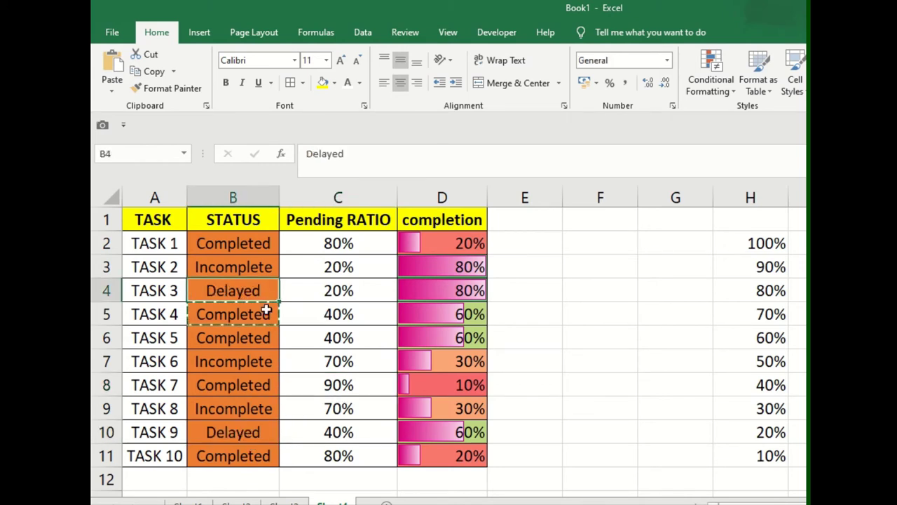
{"action": "left_click_drag", "start_coordinate": [259, 253], "coordinate": [270, 455]}
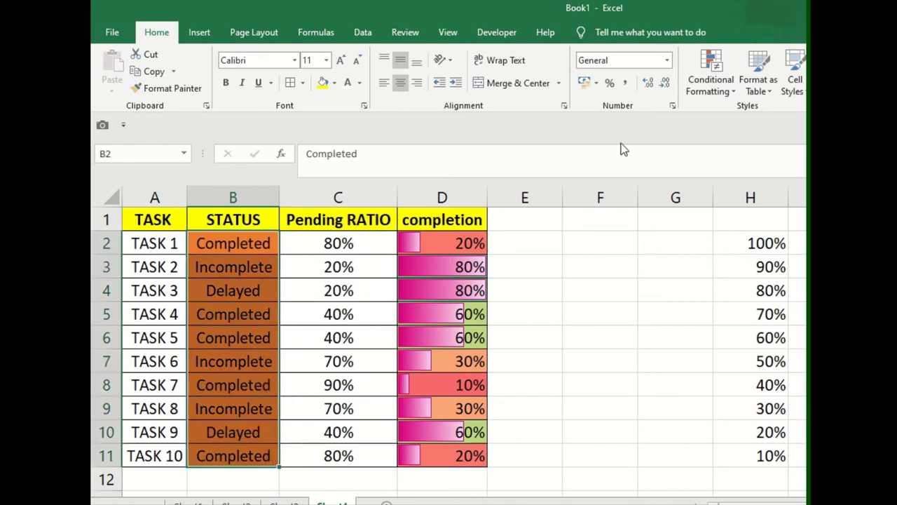
Start a new conditional formatting rule and compare the available rule types
{"action": "left_click", "coordinate": [711, 78]}
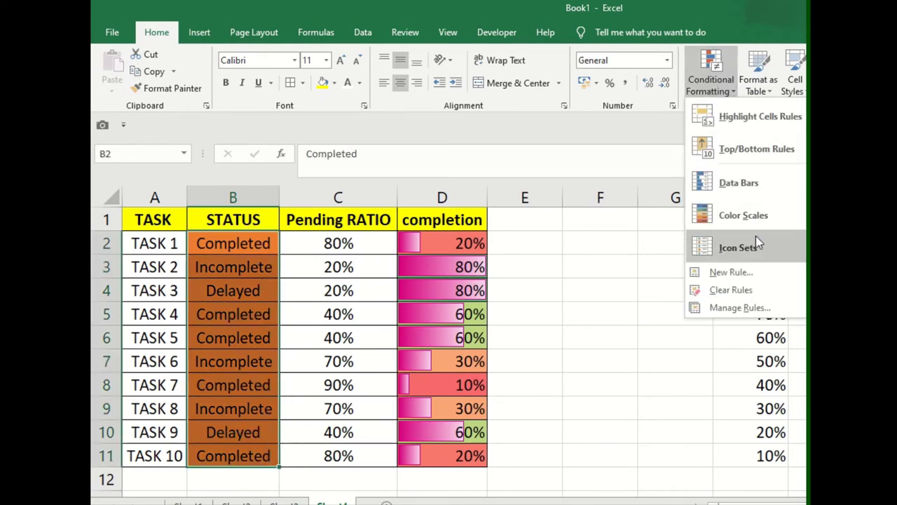
{"action": "left_click", "coordinate": [751, 275]}
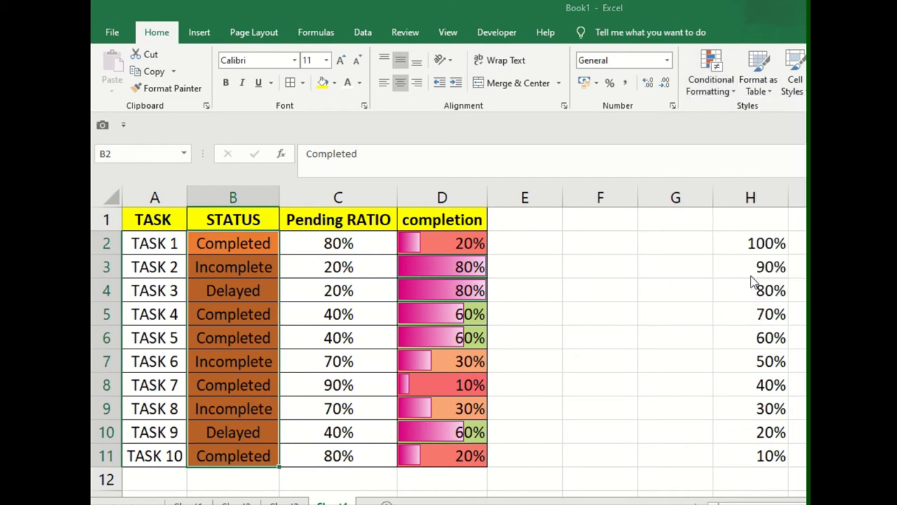
{"action": "left_click", "coordinate": [440, 183]}
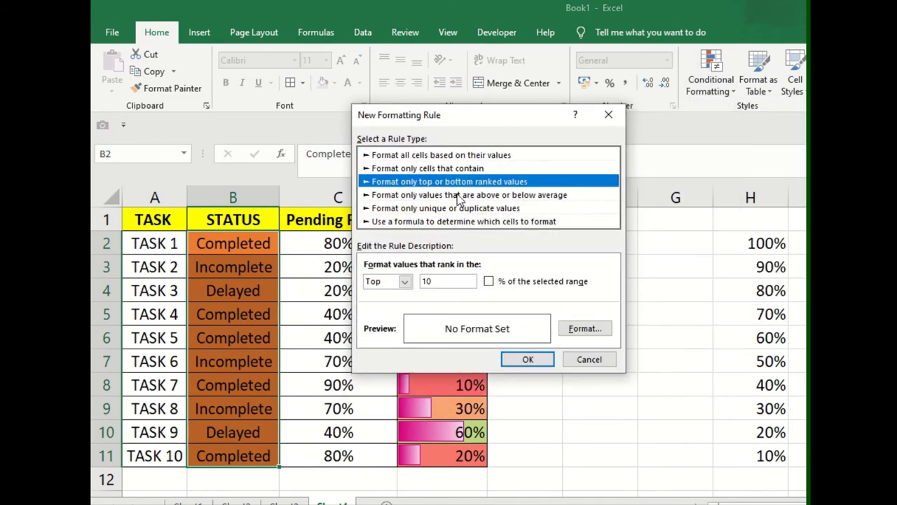
{"action": "left_click", "coordinate": [446, 171]}
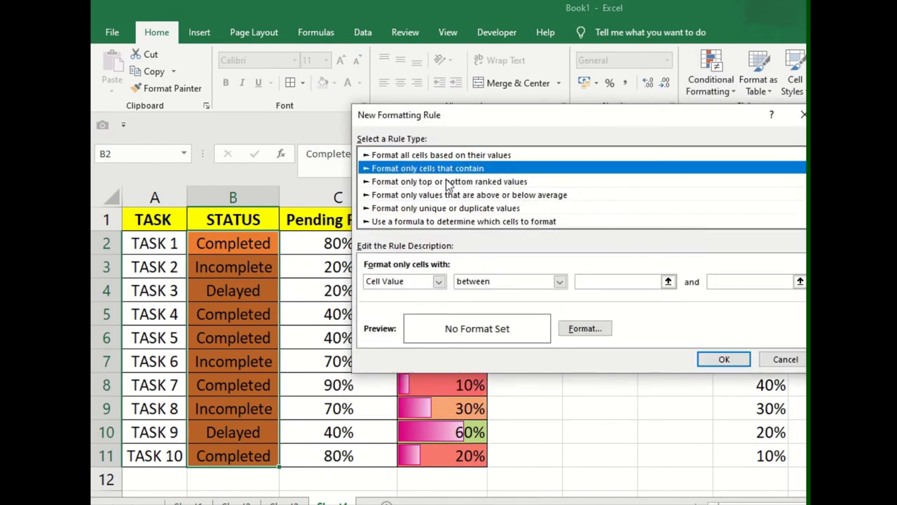
{"action": "left_click", "coordinate": [509, 283]}
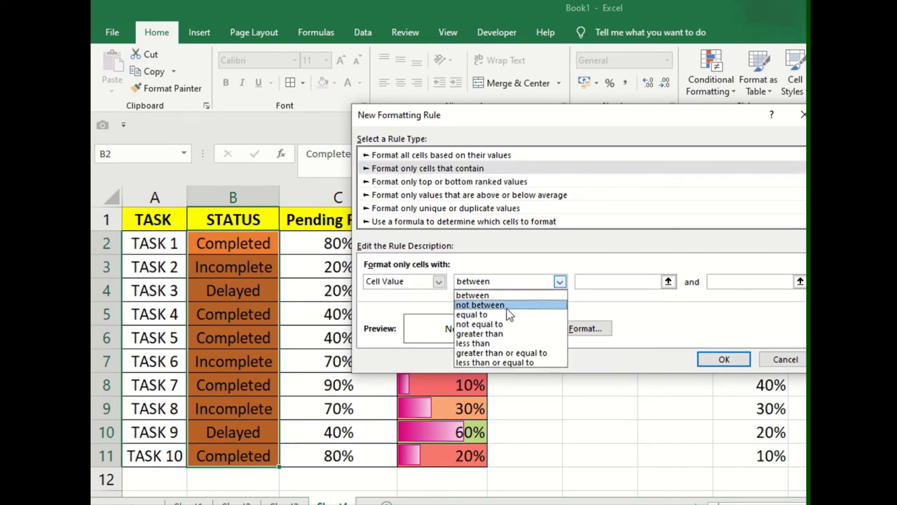
{"action": "left_click", "coordinate": [470, 180]}
{"action": "left_click", "coordinate": [469, 181]}
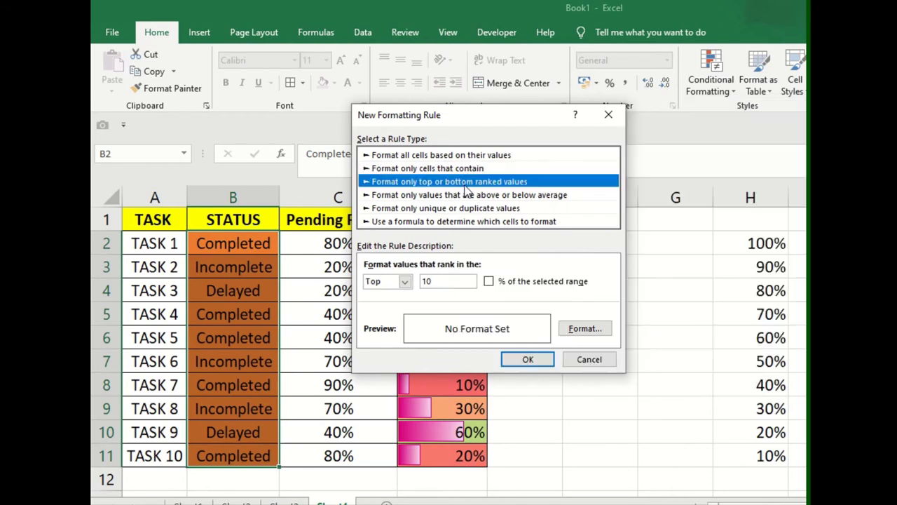
{"action": "left_click", "coordinate": [483, 196]}
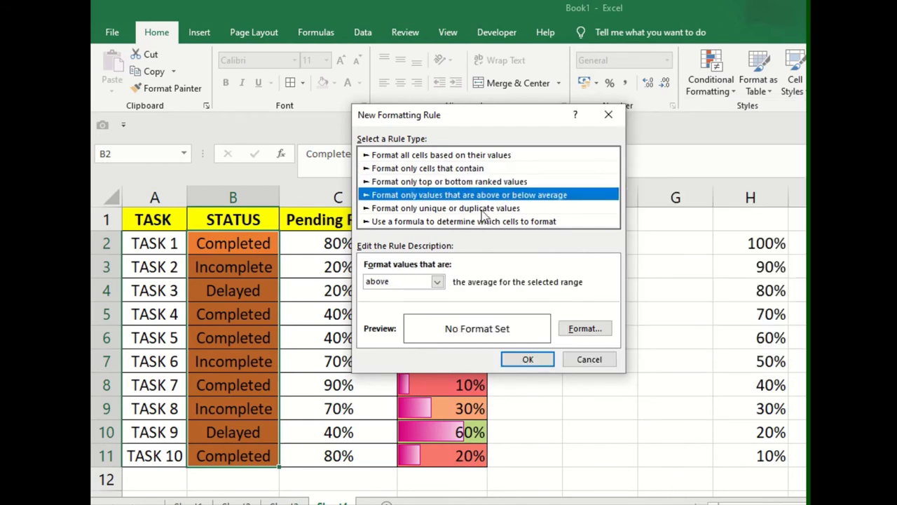
{"action": "left_click", "coordinate": [481, 208]}
{"action": "left_click", "coordinate": [469, 221]}
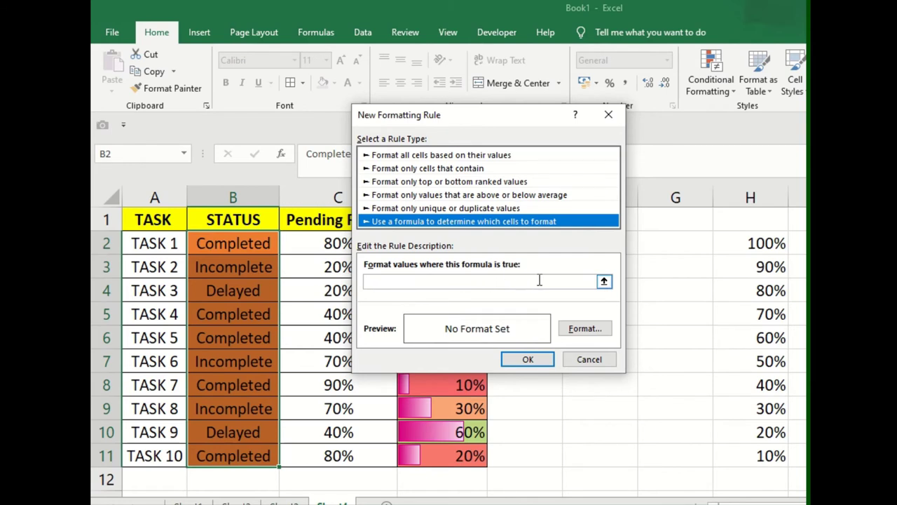
Set the rule to format unique values with a yellow fill and apply it
{"action": "left_click", "coordinate": [466, 210]}
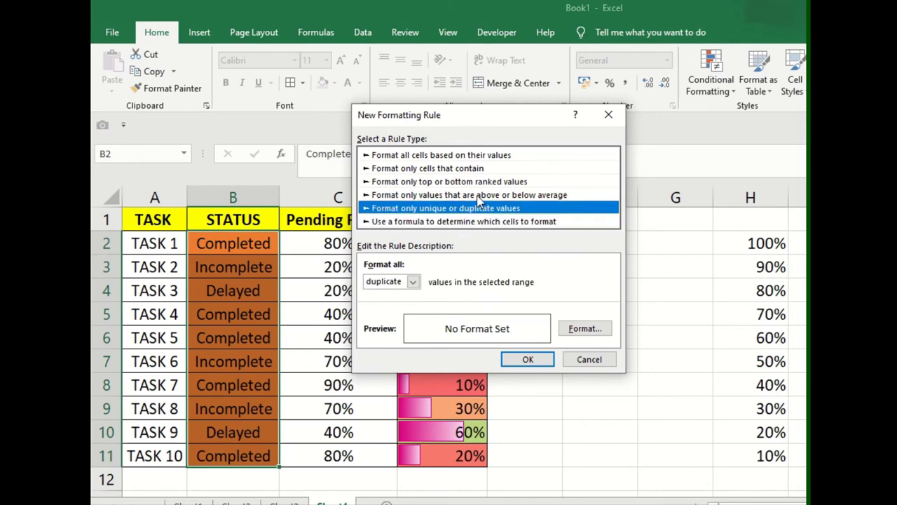
{"action": "left_click", "coordinate": [406, 284]}
{"action": "left_click", "coordinate": [404, 303]}
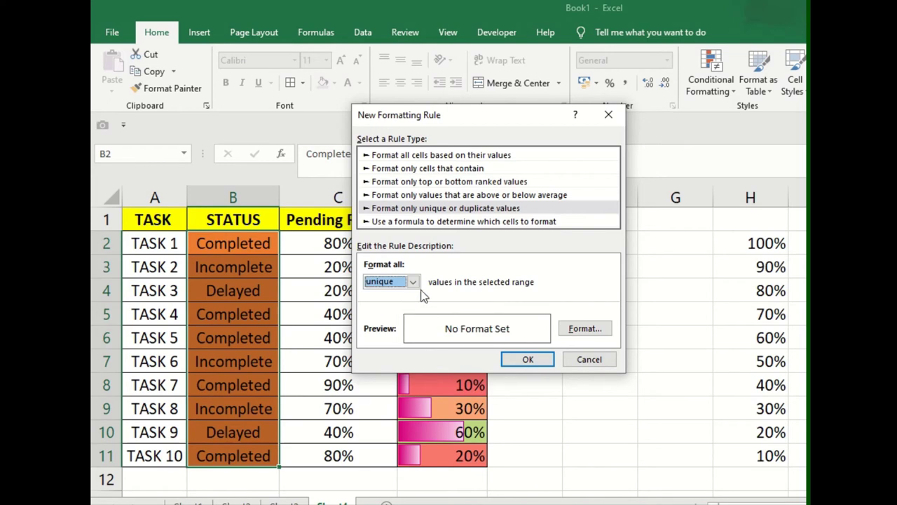
{"action": "left_click", "coordinate": [575, 327]}
{"action": "left_click", "coordinate": [409, 220]}
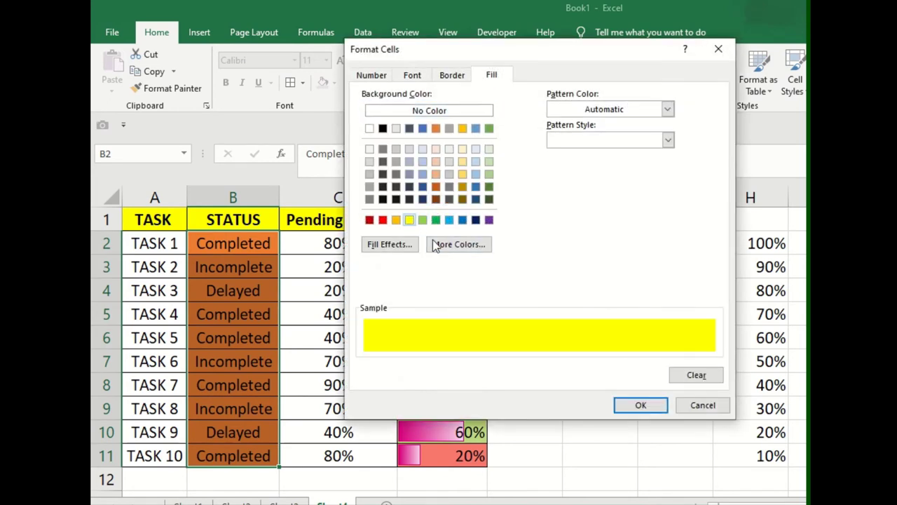
{"action": "left_click", "coordinate": [631, 404]}
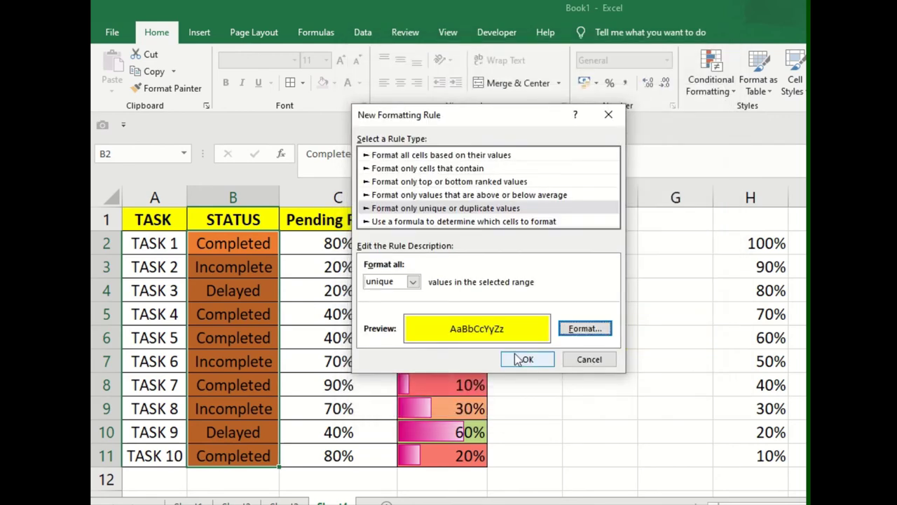
{"action": "left_click", "coordinate": [526, 360]}
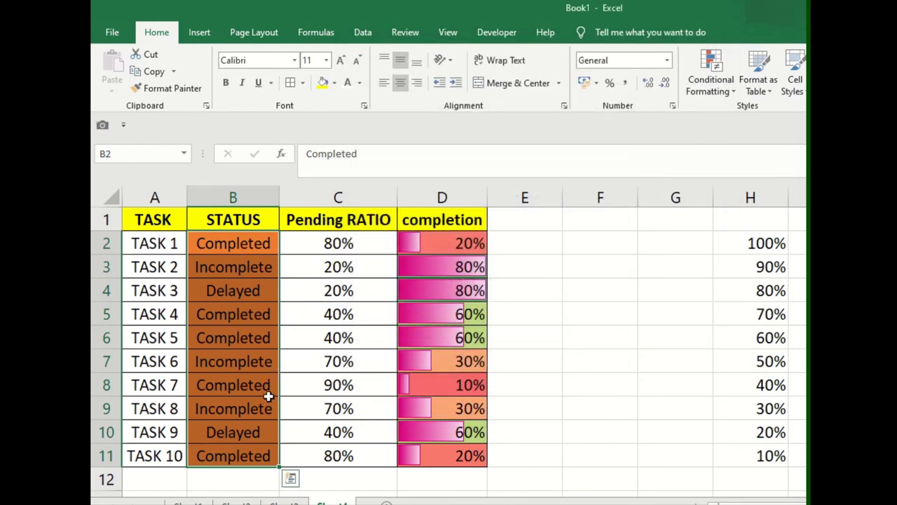
Copy 'Incomplete' from B9 over 'Delayed' in B10, then clear the copy marquee
{"action": "left_click", "coordinate": [256, 412]}
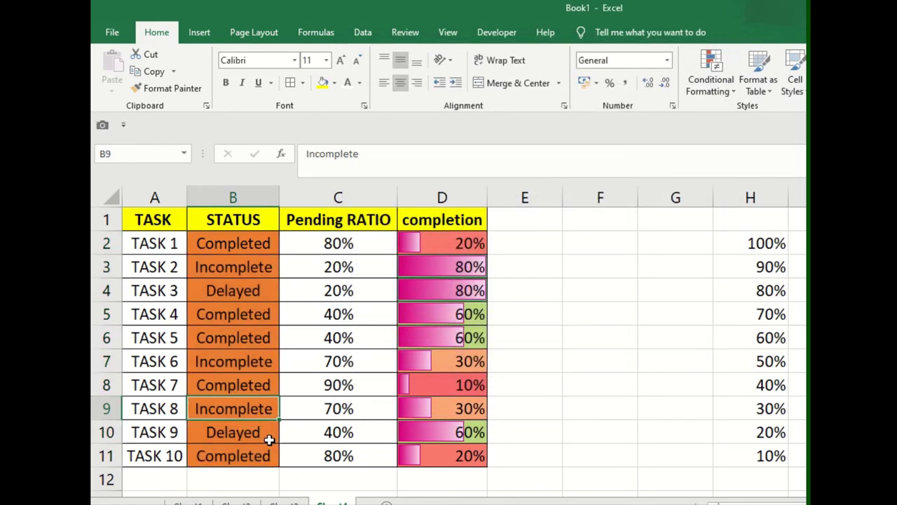
{"action": "key", "text": "ctrl+c"}
{"action": "left_click", "coordinate": [245, 433]}
{"action": "key", "text": "ctrl+v"}
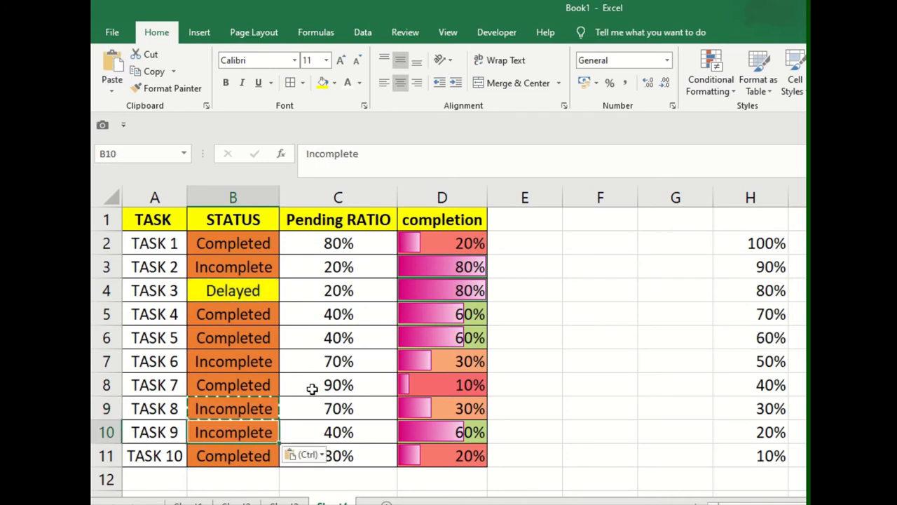
{"action": "left_click", "coordinate": [312, 388]}
{"action": "left_click", "coordinate": [222, 337]}
{"action": "left_click", "coordinate": [242, 309]}
{"action": "left_click", "coordinate": [235, 293]}
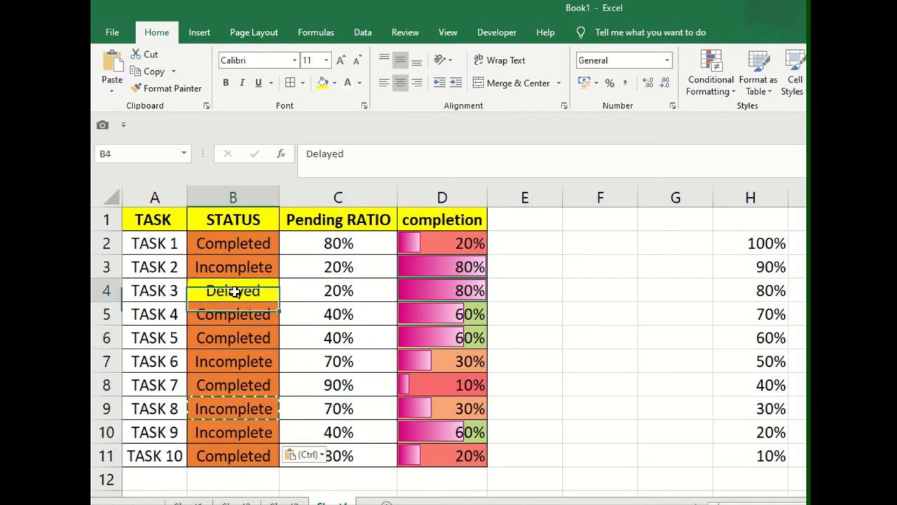
{"action": "key", "text": "Escape"}
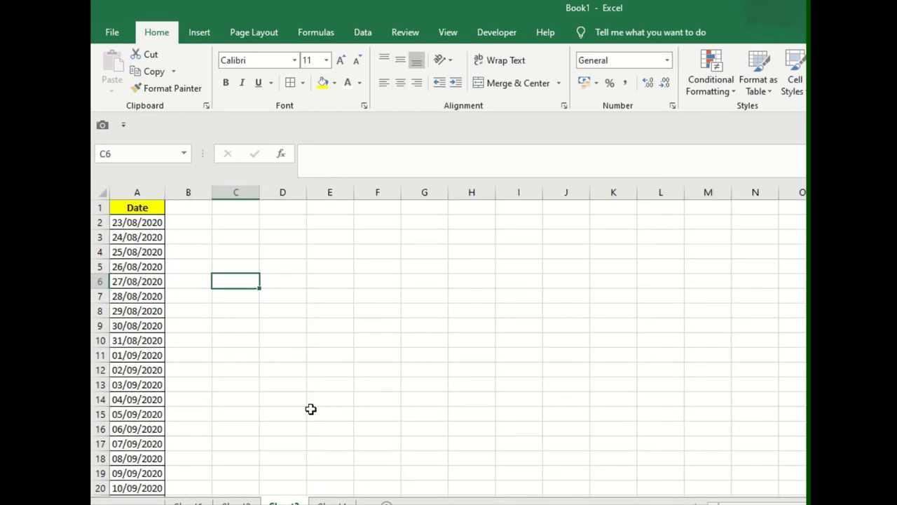
On the Date sheet, autofit column A and select the dates A2:A21
{"action": "left_click", "coordinate": [134, 207]}
{"action": "left_click", "coordinate": [106, 190]}
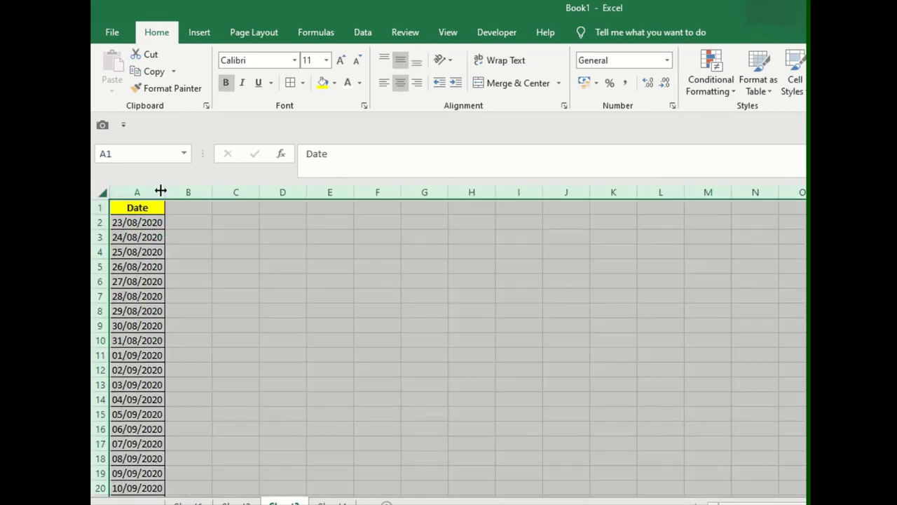
{"action": "scroll", "coordinate": [141, 280], "scroll_direction": "up", "scroll_amount": 3}
{"action": "scroll", "coordinate": [147, 276], "scroll_direction": "up", "scroll_amount": 3}
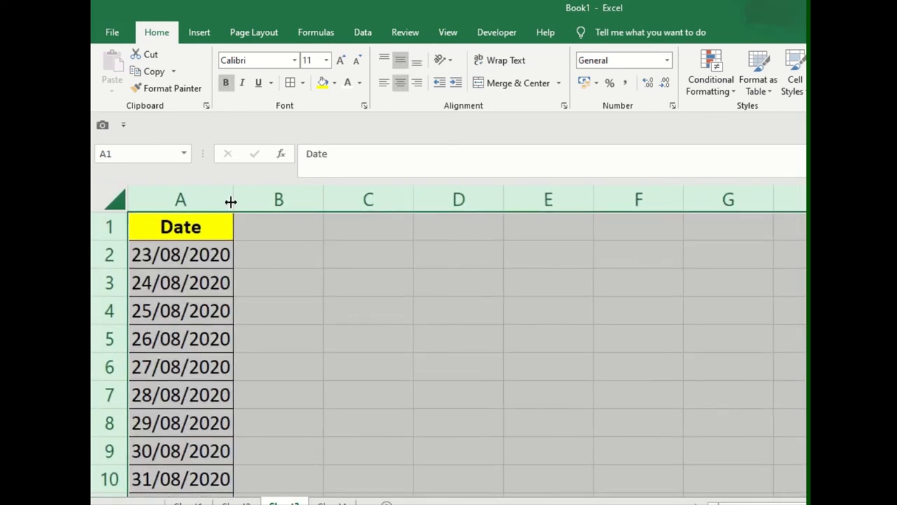
{"action": "double_click", "coordinate": [235, 191]}
{"action": "left_click", "coordinate": [216, 286]}
{"action": "left_click", "coordinate": [190, 260]}
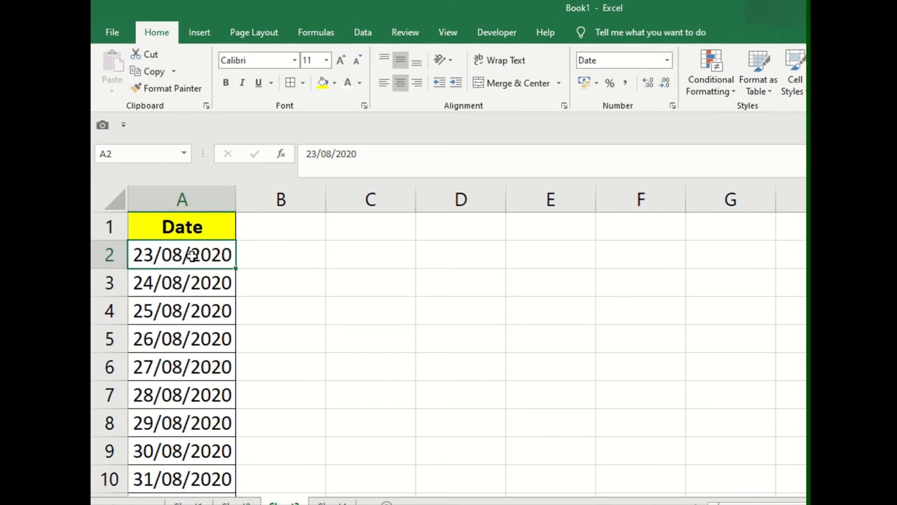
{"action": "key", "text": "ctrl+shift+Down"}
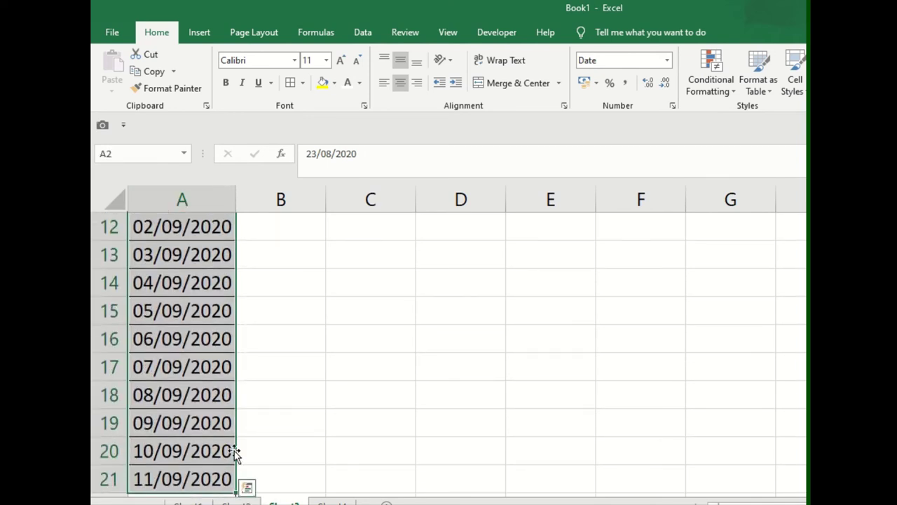
{"action": "scroll", "coordinate": [228, 350], "scroll_direction": "up", "scroll_amount": 3}
{"action": "scroll", "coordinate": [228, 321], "scroll_direction": "up", "scroll_amount": 1}
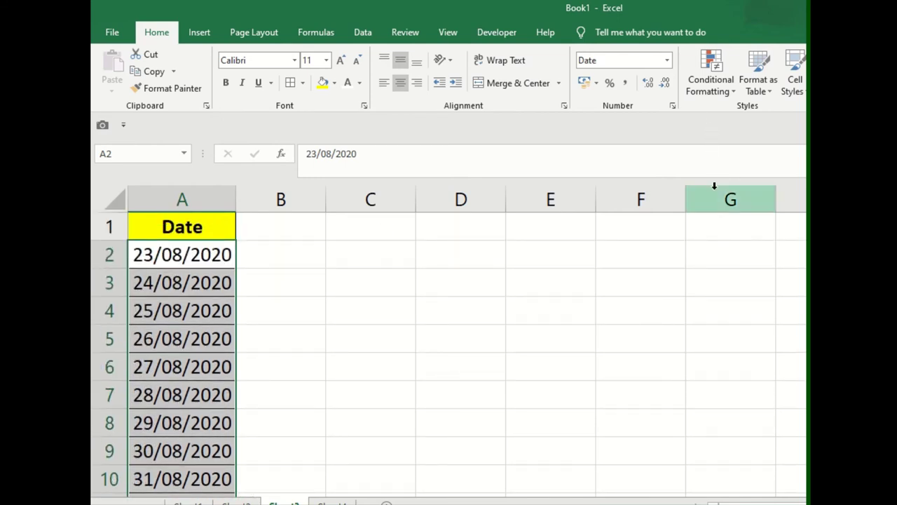
Start a new formatting rule and preview the top/bottom, average, unique/duplicate and formula rule types
{"action": "left_click", "coordinate": [712, 90]}
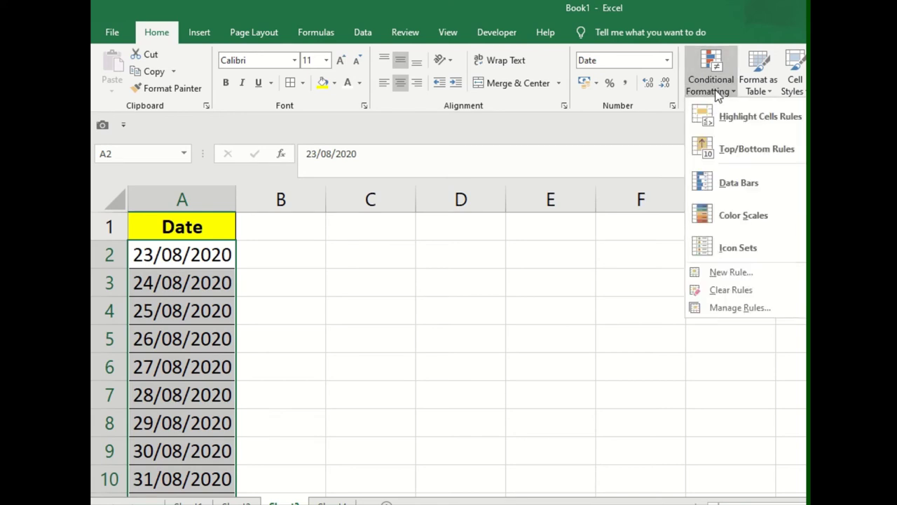
{"action": "left_click", "coordinate": [732, 272]}
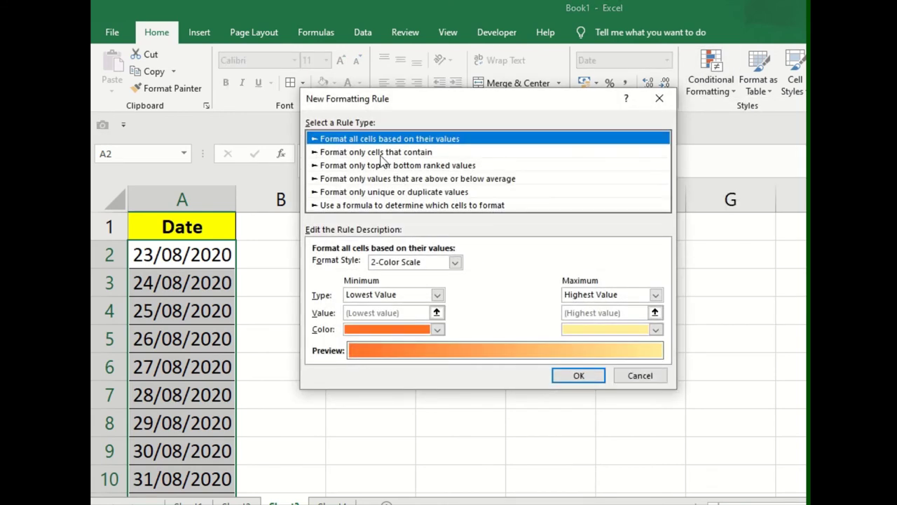
{"action": "left_click", "coordinate": [378, 152]}
{"action": "left_click", "coordinate": [390, 165]}
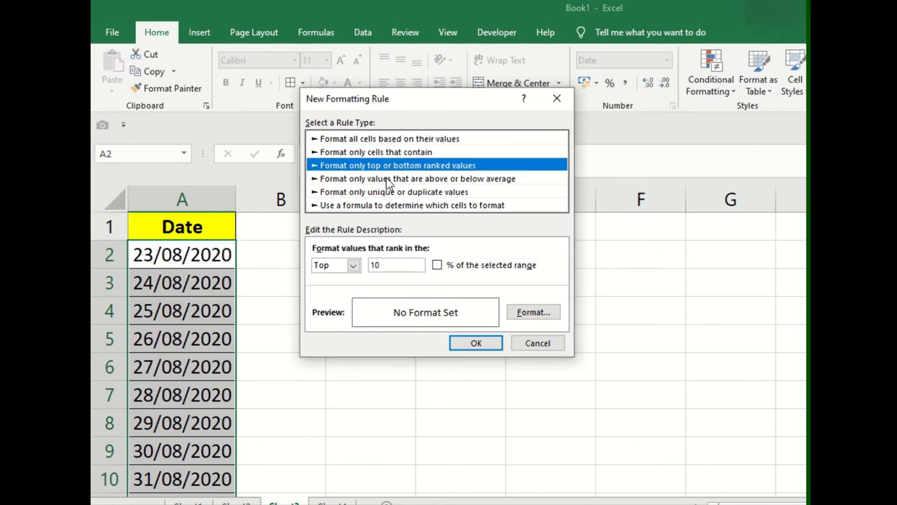
{"action": "left_click", "coordinate": [393, 152]}
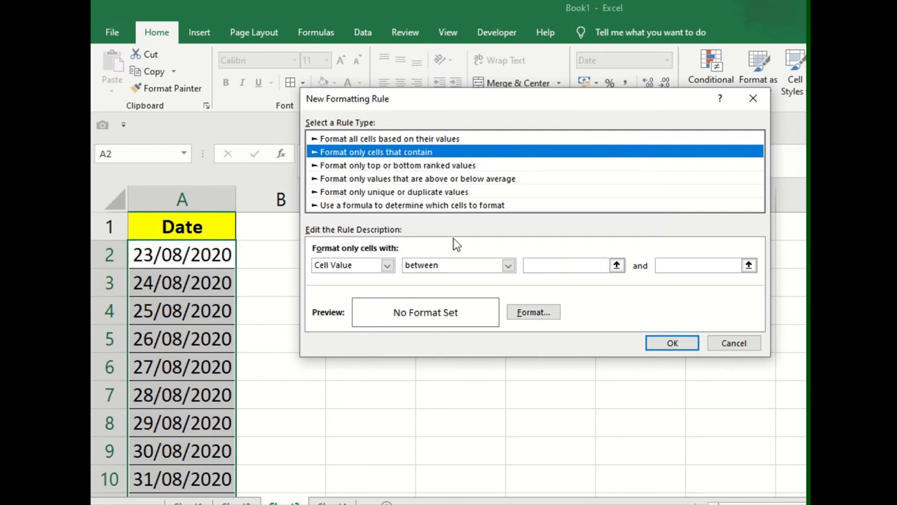
{"action": "left_click", "coordinate": [429, 194]}
{"action": "left_click", "coordinate": [427, 205]}
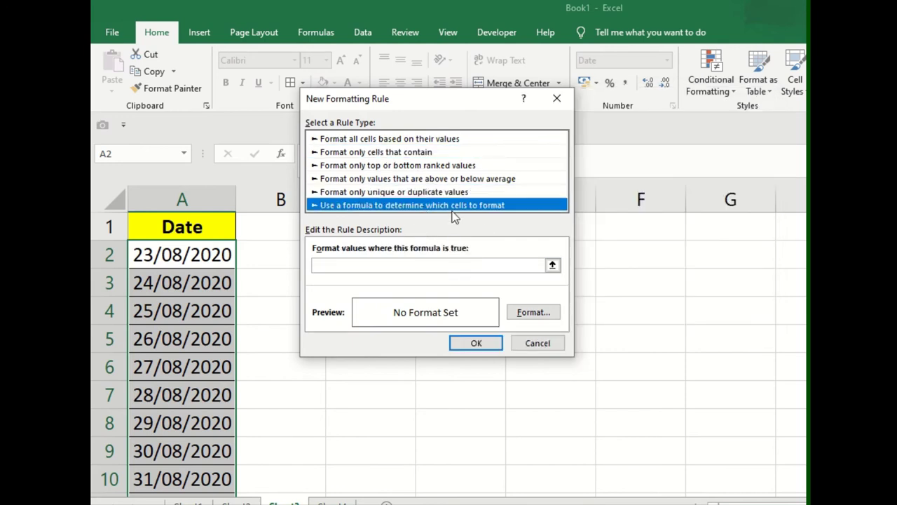
{"action": "left_click", "coordinate": [449, 194]}
{"action": "left_click", "coordinate": [447, 179]}
{"action": "left_click", "coordinate": [385, 265]}
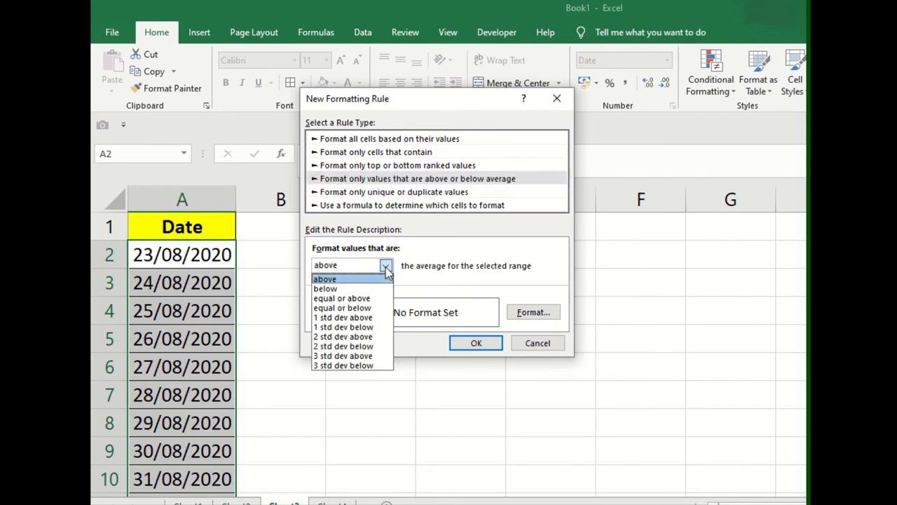
{"action": "left_click", "coordinate": [421, 178]}
{"action": "left_click", "coordinate": [420, 166]}
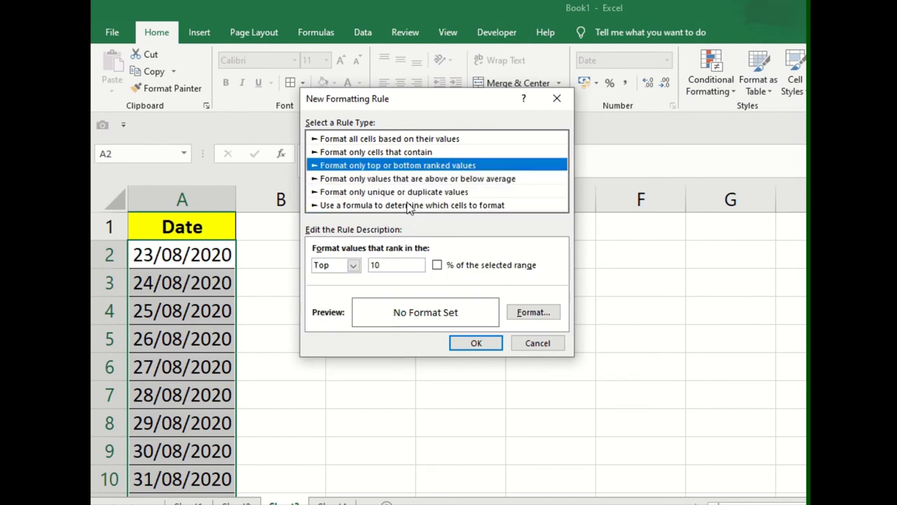
{"action": "left_click", "coordinate": [354, 265]}
{"action": "left_click", "coordinate": [413, 270]}
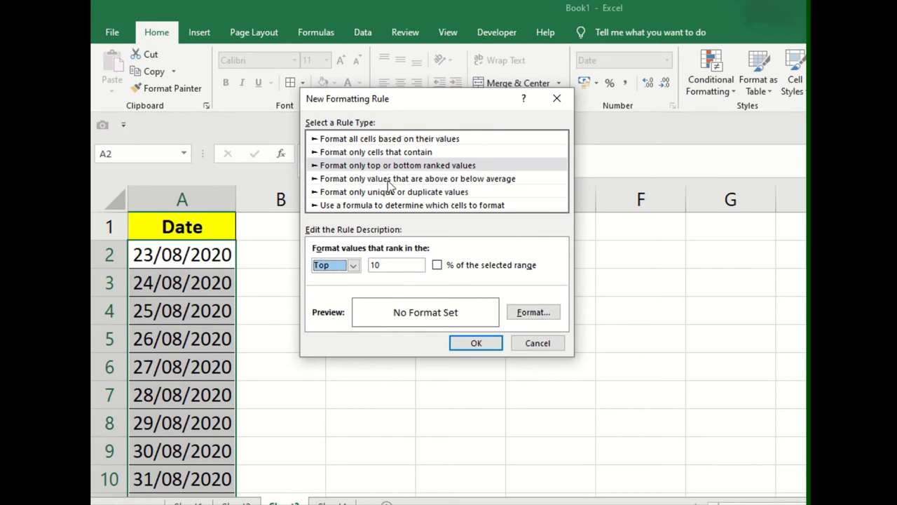
{"action": "left_click", "coordinate": [393, 151]}
{"action": "left_click", "coordinate": [404, 140]}
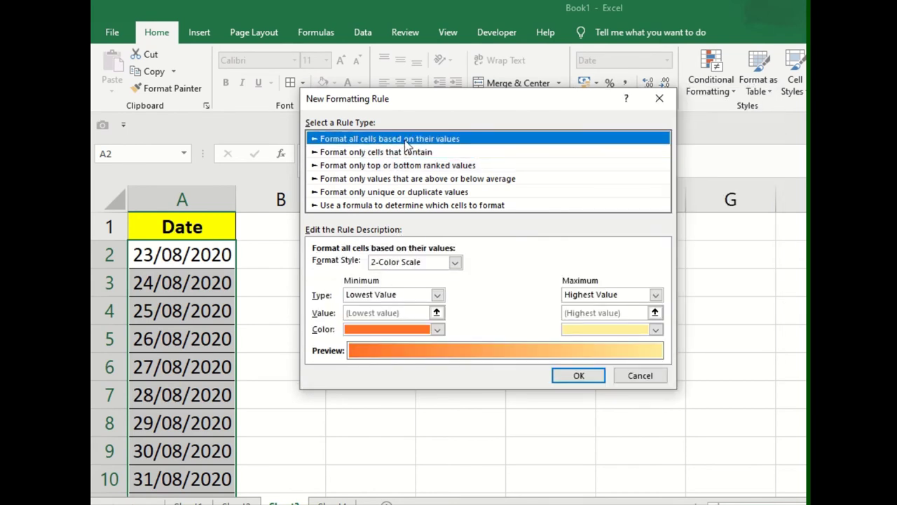
{"action": "left_click", "coordinate": [426, 266]}
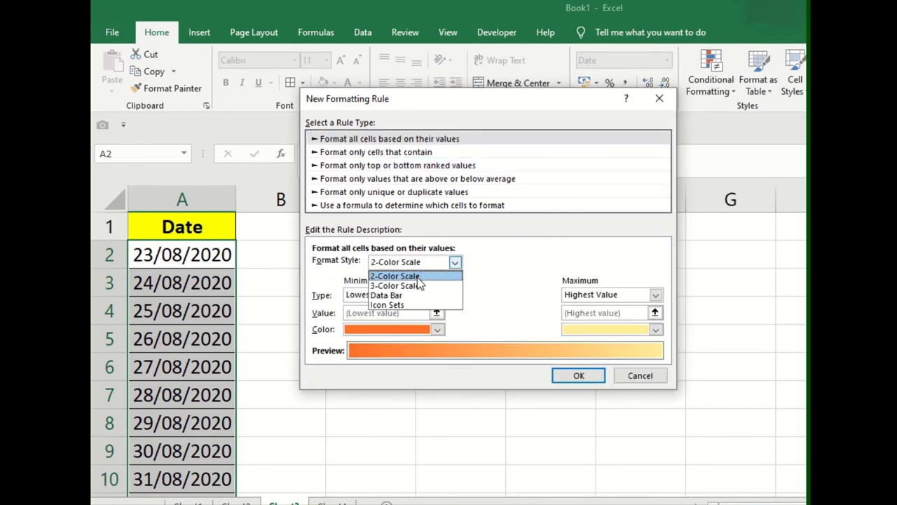
{"action": "left_click", "coordinate": [401, 160]}
{"action": "left_click", "coordinate": [403, 165]}
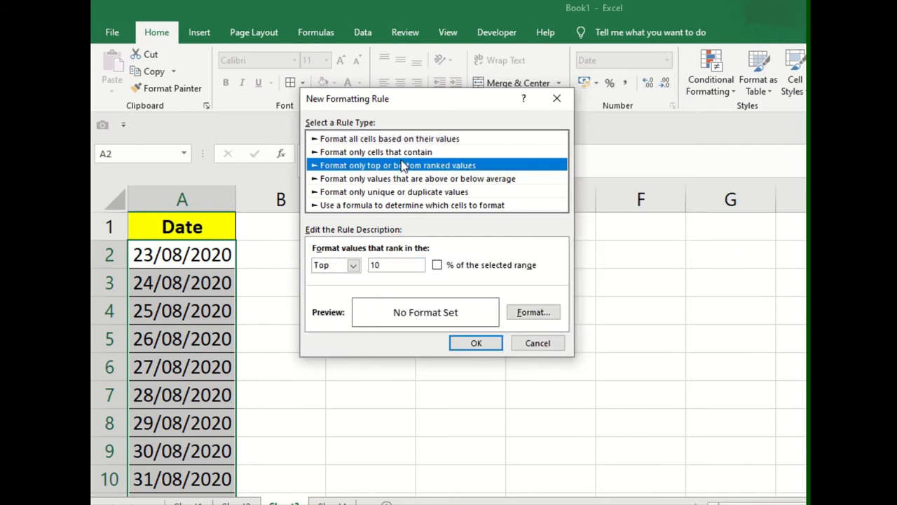
Set the rule to format only cells containing Dates Occurring, and move the dialog off the sheet
{"action": "left_click", "coordinate": [393, 152]}
{"action": "left_click", "coordinate": [387, 265]}
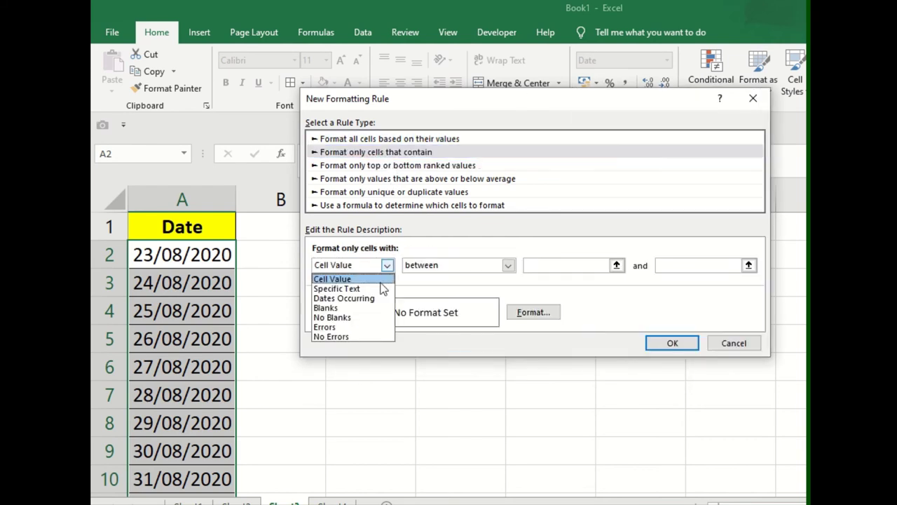
{"action": "left_click", "coordinate": [371, 299]}
{"action": "left_click", "coordinate": [443, 267]}
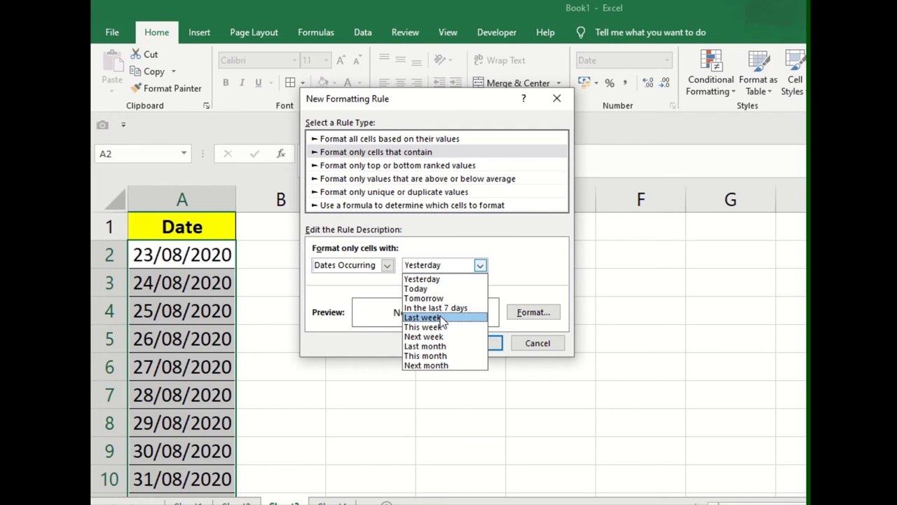
{"action": "left_click", "coordinate": [388, 112]}
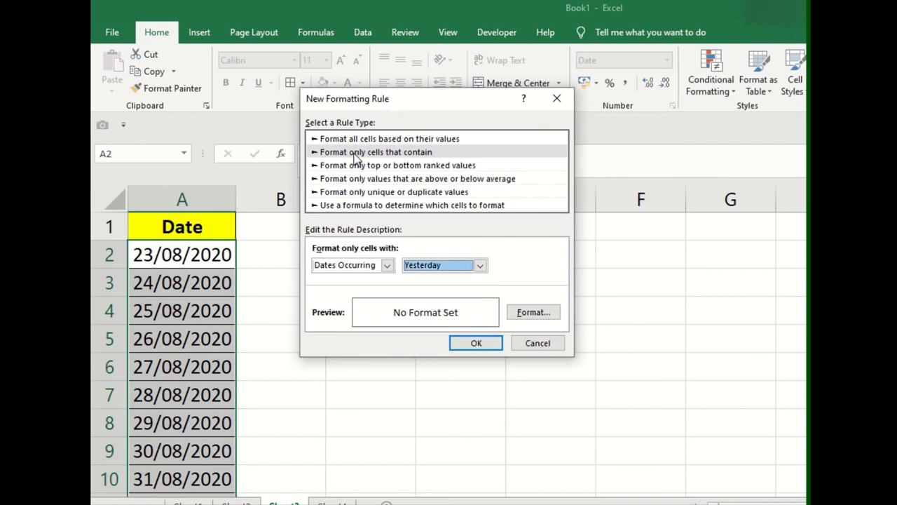
{"action": "left_click_drag", "start_coordinate": [386, 113], "coordinate": [358, 217]}
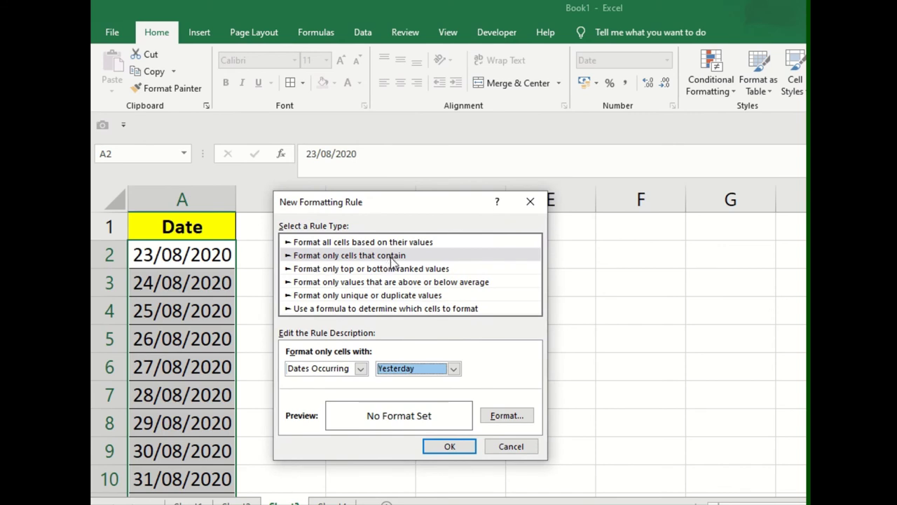
Add a Dates Occurring Tomorrow rule with a bright blue fill, shading 24/08/2020 in A3 blue
{"action": "left_click", "coordinate": [360, 369]}
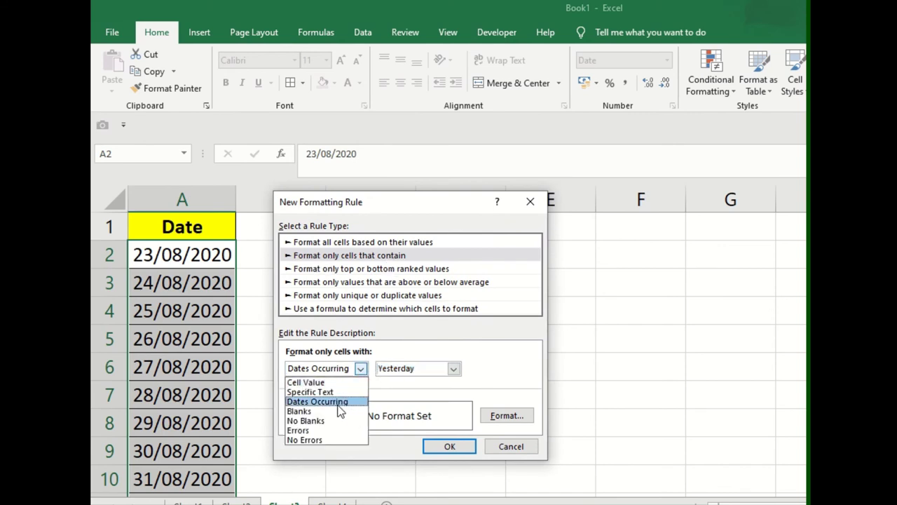
{"action": "left_click", "coordinate": [338, 403]}
{"action": "left_click", "coordinate": [425, 370]}
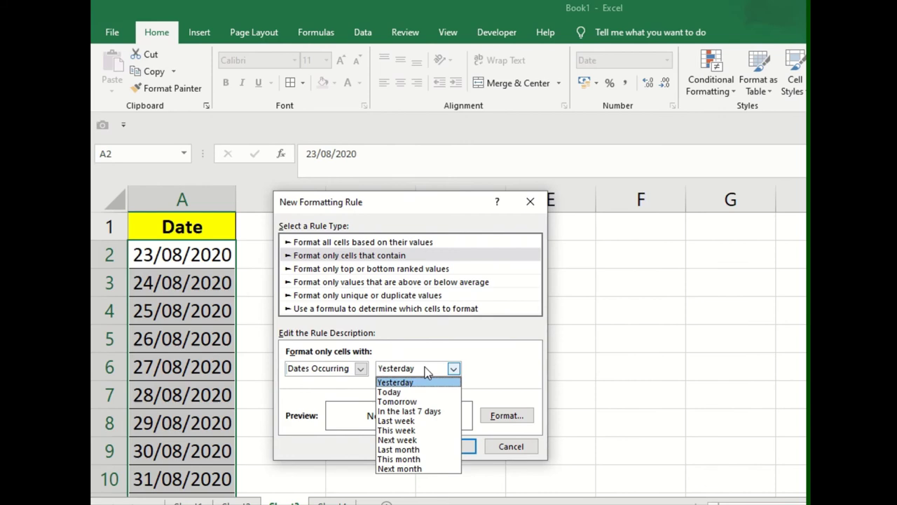
{"action": "left_click", "coordinate": [413, 402]}
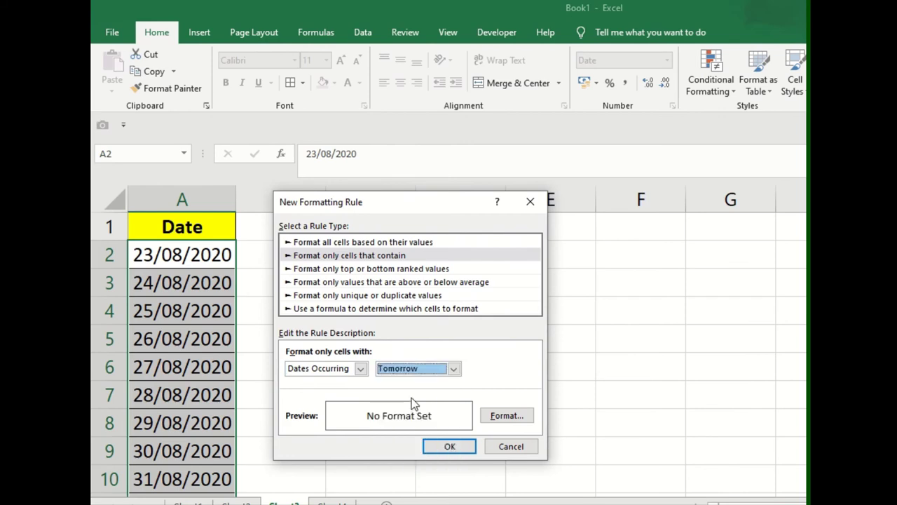
{"action": "left_click", "coordinate": [509, 416]}
{"action": "left_click", "coordinate": [424, 204]}
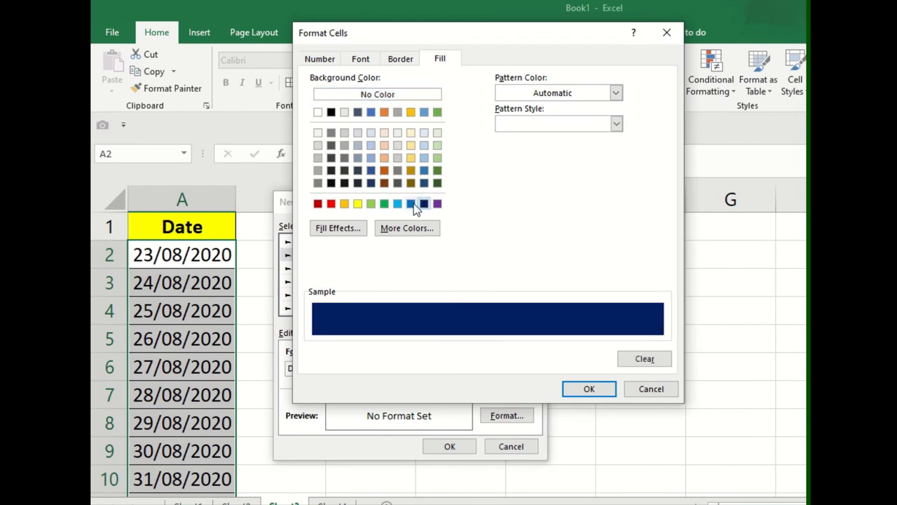
{"action": "left_click", "coordinate": [411, 203]}
{"action": "left_click", "coordinate": [588, 389]}
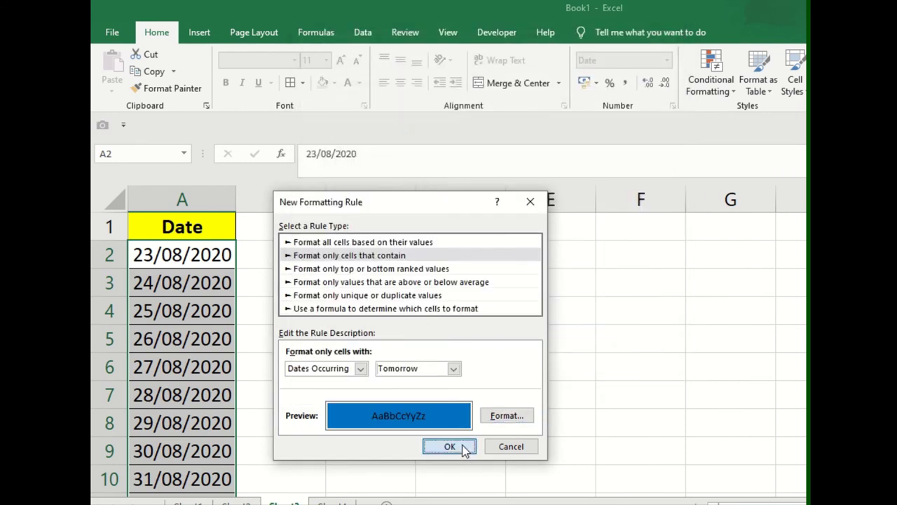
{"action": "left_click", "coordinate": [449, 445]}
{"action": "left_click", "coordinate": [370, 339]}
{"action": "left_click", "coordinate": [179, 283]}
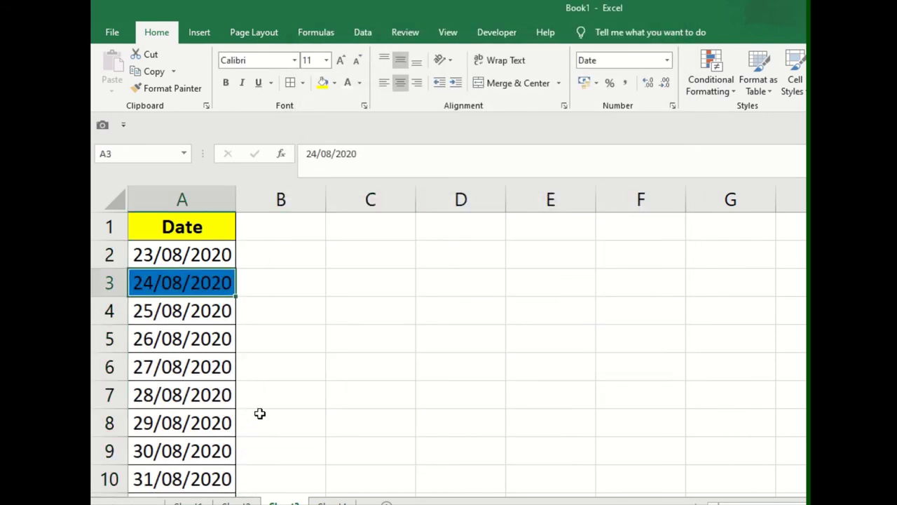
Add notes 'recording date' in B2 and 'tomm.' in B3
{"action": "left_click", "coordinate": [284, 393]}
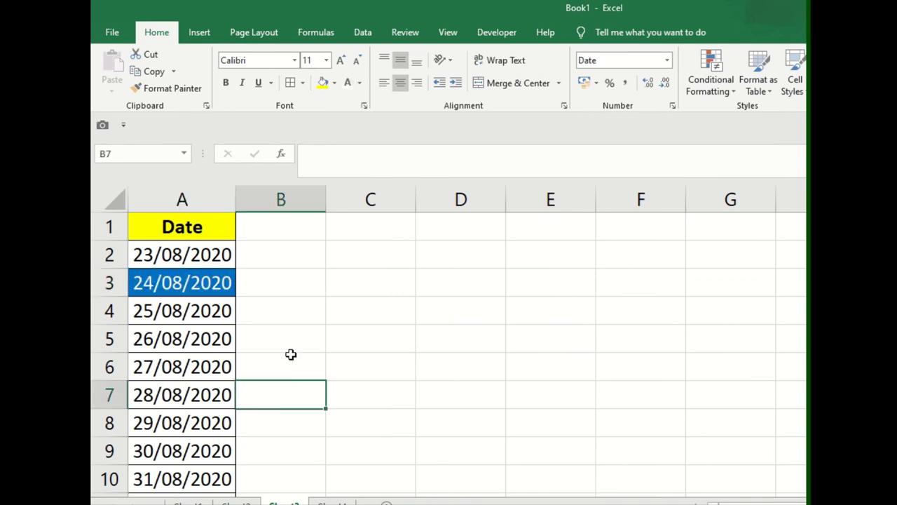
{"action": "left_click", "coordinate": [256, 259]}
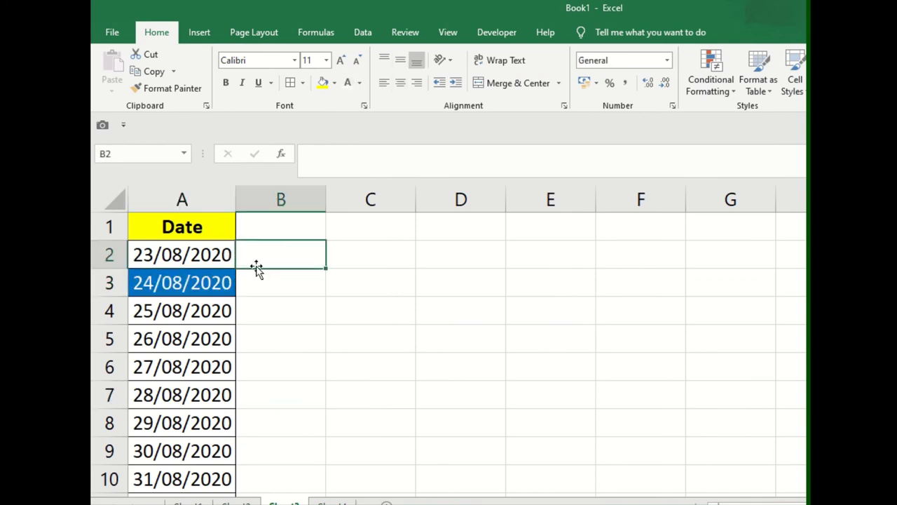
{"action": "type", "text": "recording dat"}
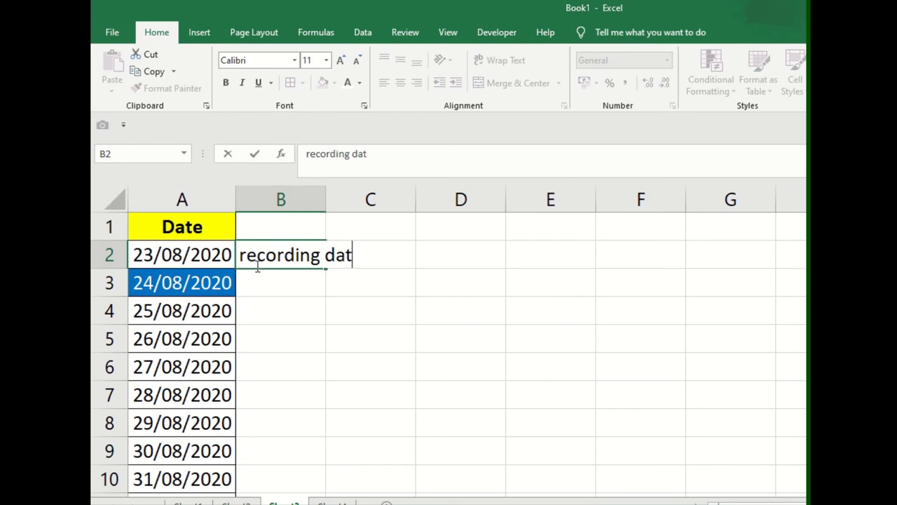
{"action": "type", "text": "e"}
{"action": "key", "text": "Return"}
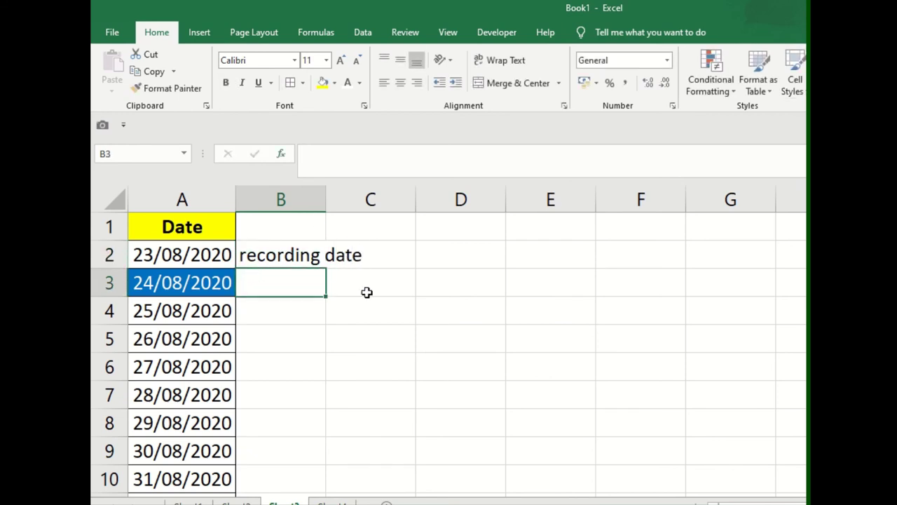
{"action": "type", "text": "tomm."}
{"action": "key", "text": "Return"}
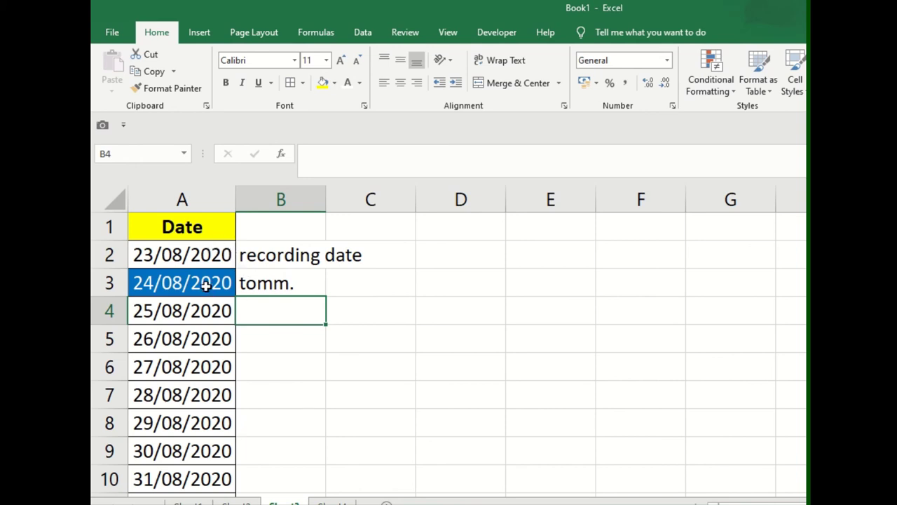
Select the dates from A2 down and bring up the Conditional Formatting options
{"action": "left_click", "coordinate": [203, 255]}
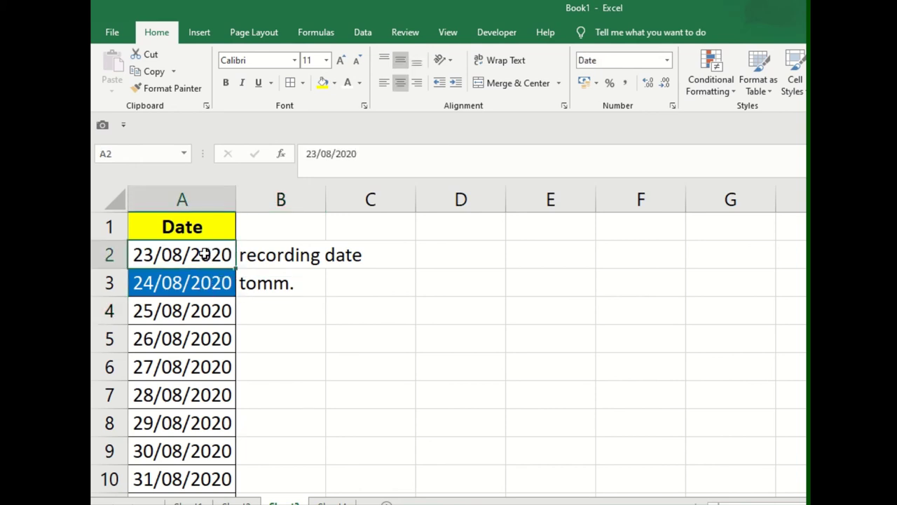
{"action": "key", "text": "ctrl+shift+Down"}
{"action": "scroll", "coordinate": [206, 283], "scroll_direction": "up", "scroll_amount": 3}
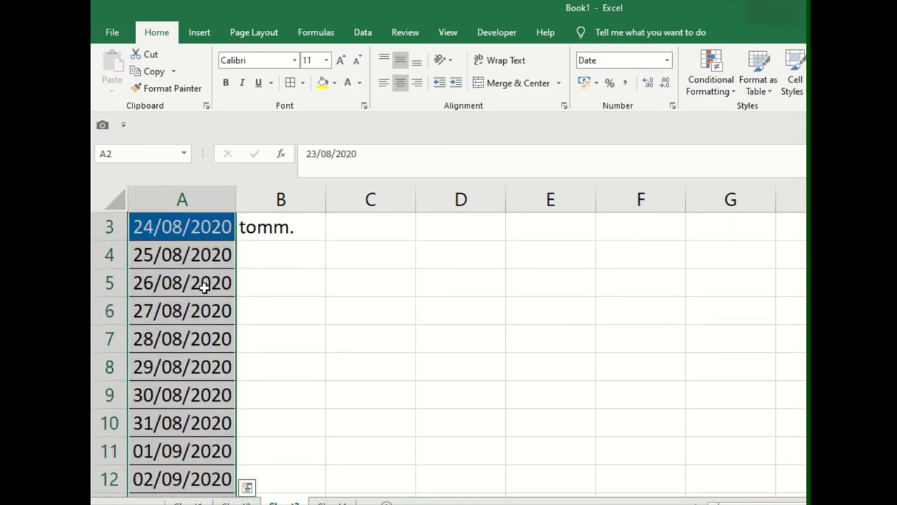
{"action": "scroll", "coordinate": [217, 282], "scroll_direction": "up", "scroll_amount": 1}
{"action": "left_click", "coordinate": [713, 95]}
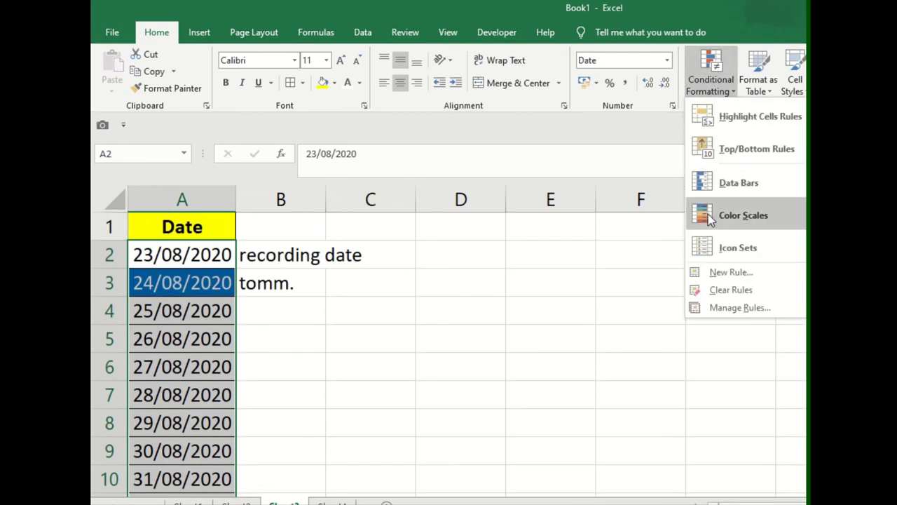
Start a new rule formatting cells whose dates occur This week
{"action": "left_click", "coordinate": [734, 274]}
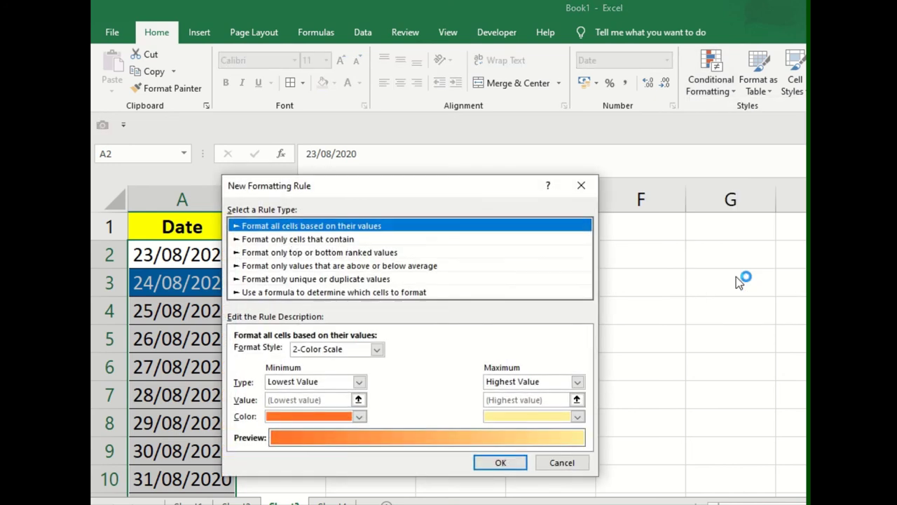
{"action": "left_click", "coordinate": [302, 239]}
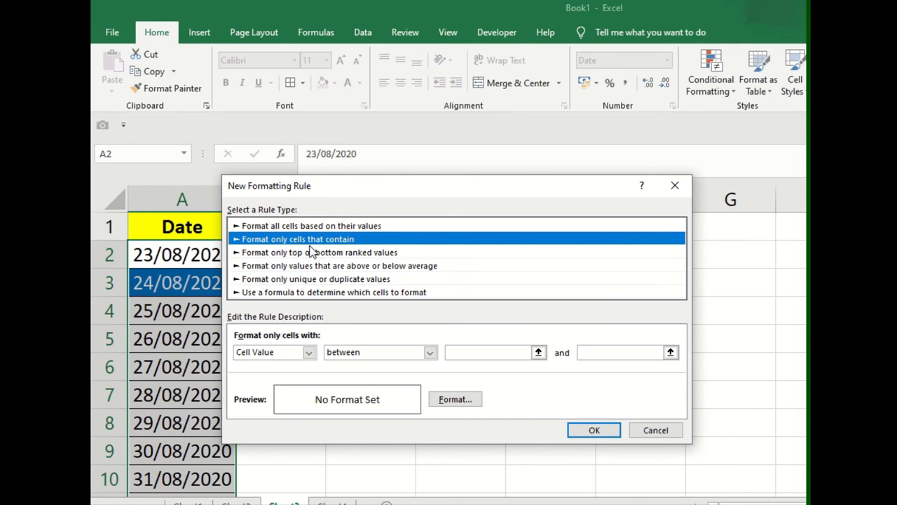
{"action": "left_click", "coordinate": [352, 355]}
{"action": "left_click", "coordinate": [302, 353]}
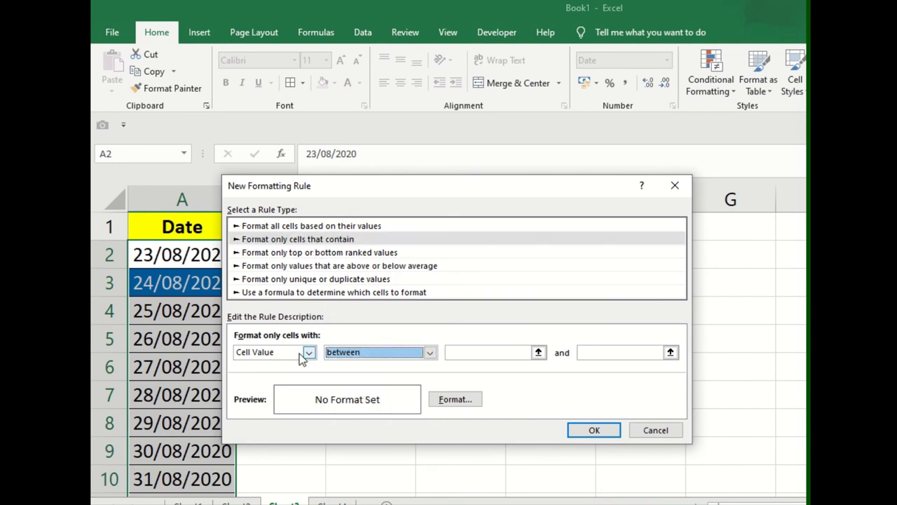
{"action": "left_click", "coordinate": [296, 356]}
{"action": "left_click", "coordinate": [287, 385]}
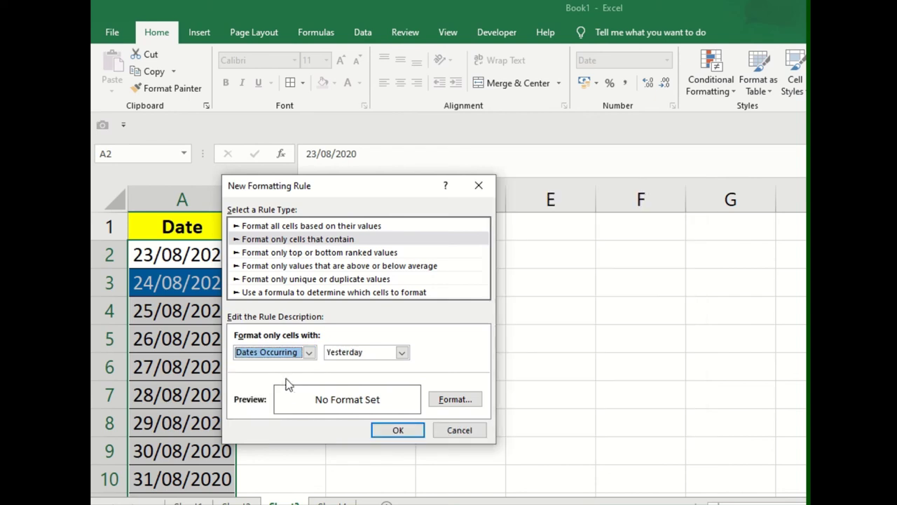
{"action": "left_click", "coordinate": [376, 354]}
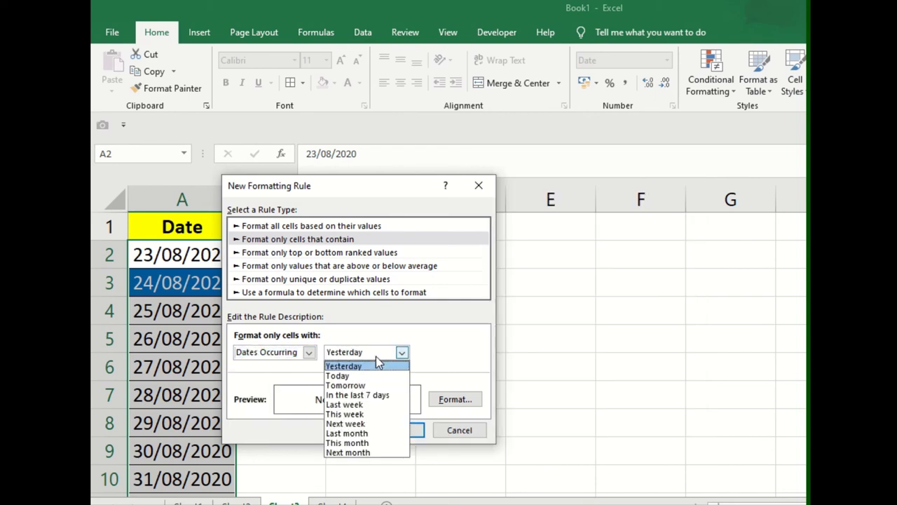
{"action": "left_click", "coordinate": [354, 414]}
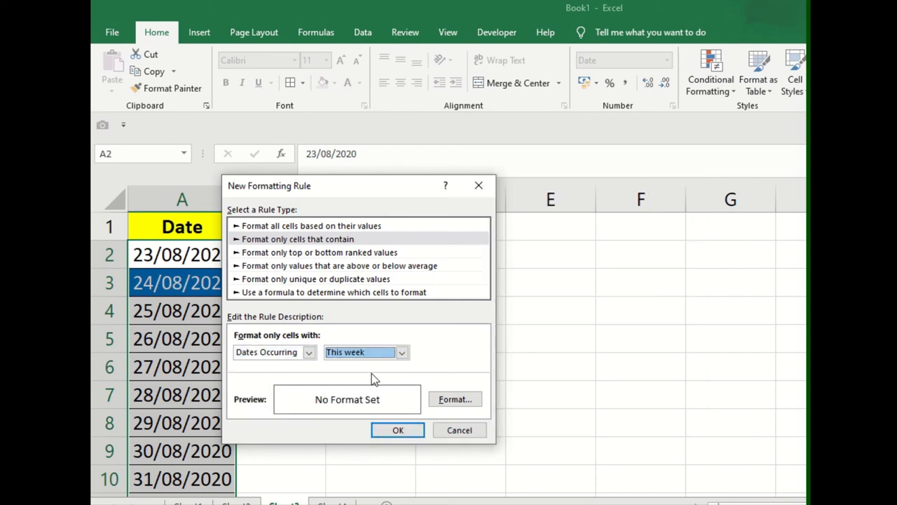
Give the this-week rule a light orange fill and apply it to the dates
{"action": "left_click", "coordinate": [457, 400]}
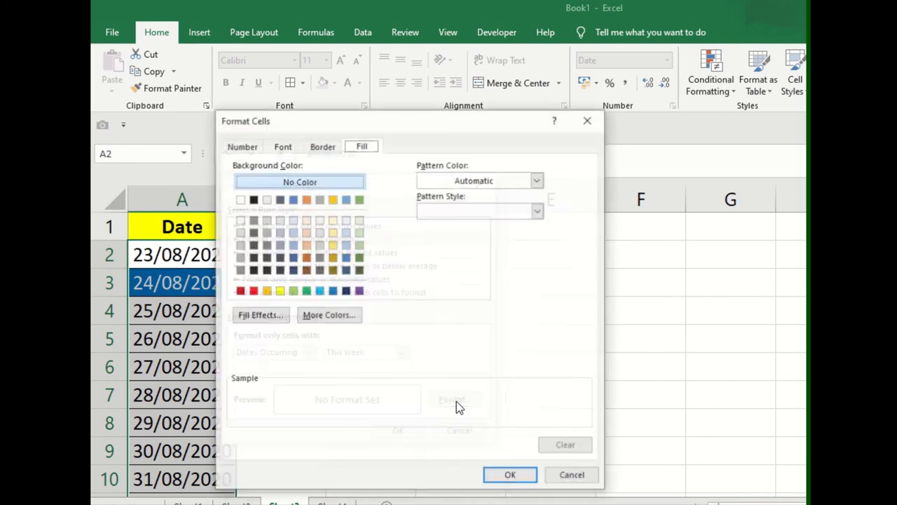
{"action": "left_click", "coordinate": [331, 235]}
{"action": "left_click", "coordinate": [503, 475]}
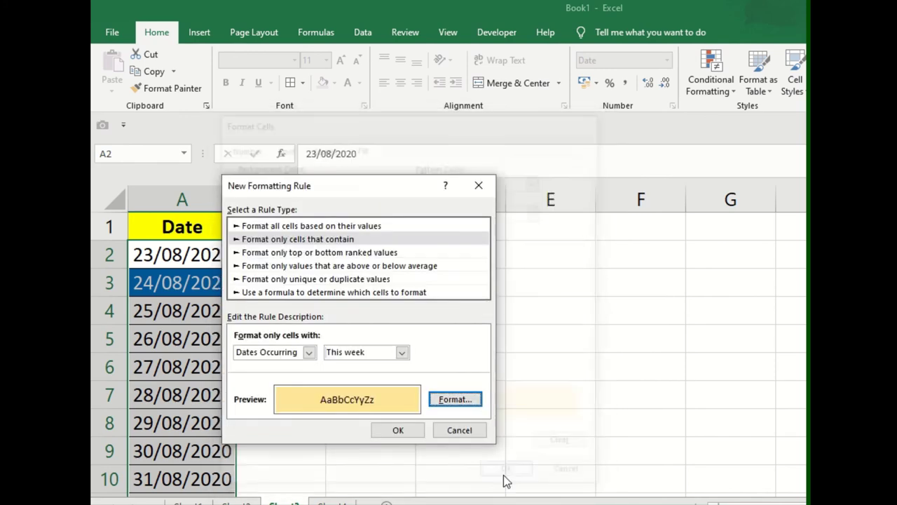
{"action": "left_click", "coordinate": [401, 431]}
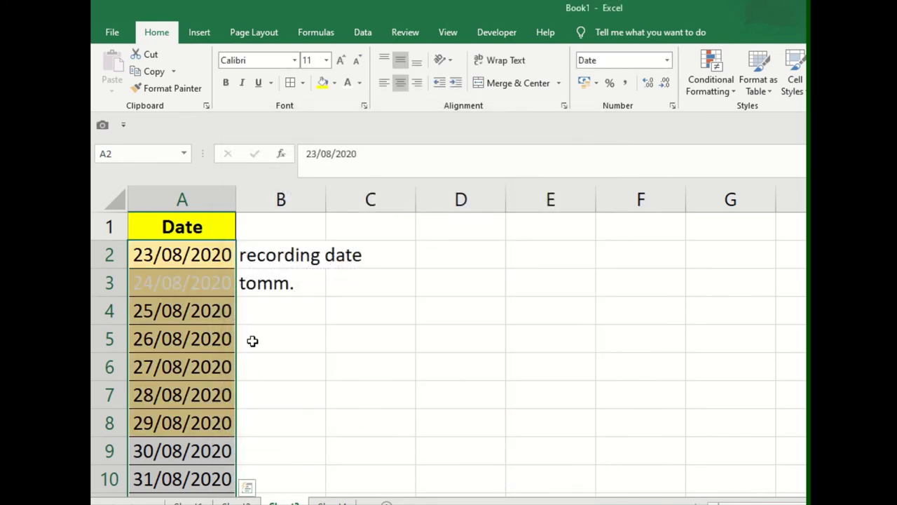
{"action": "left_click", "coordinate": [299, 311]}
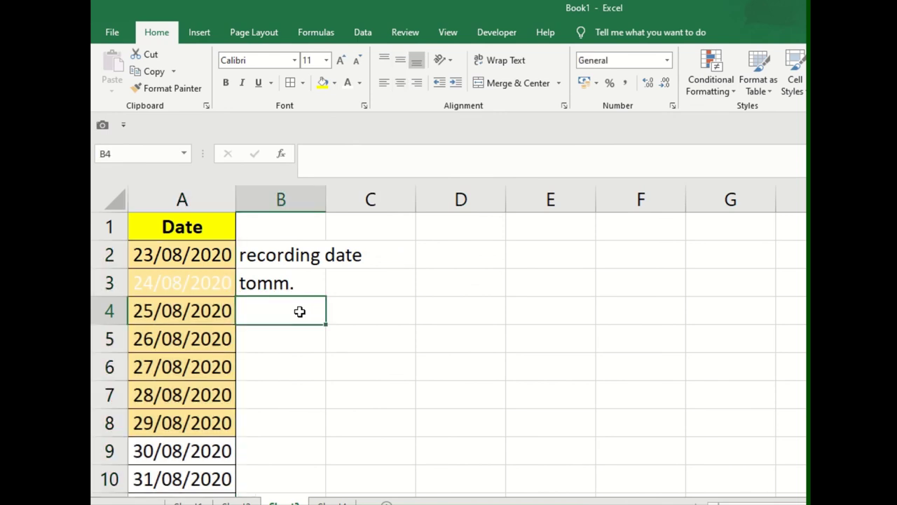
Change the 24/08/2020 text in A3 to a lighter font colour and check the dates
{"action": "left_click", "coordinate": [209, 289]}
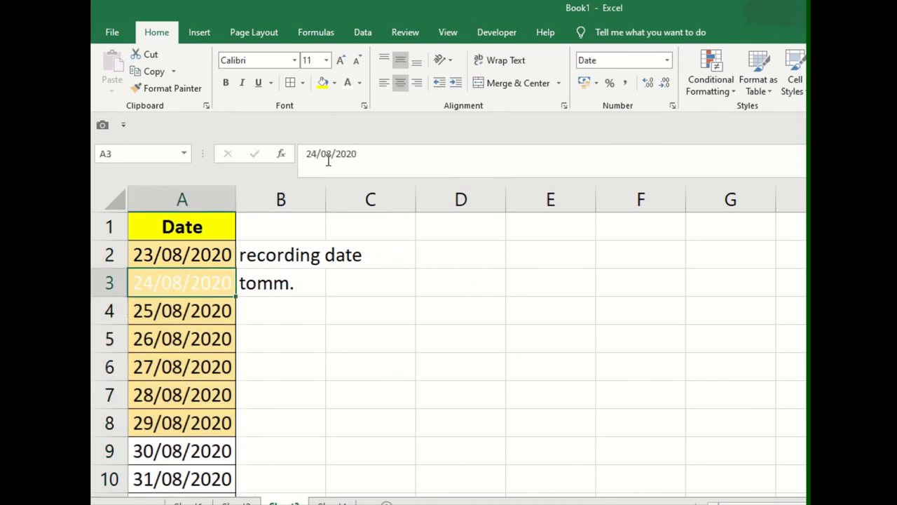
{"action": "left_click", "coordinate": [361, 81]}
{"action": "left_click", "coordinate": [385, 170]}
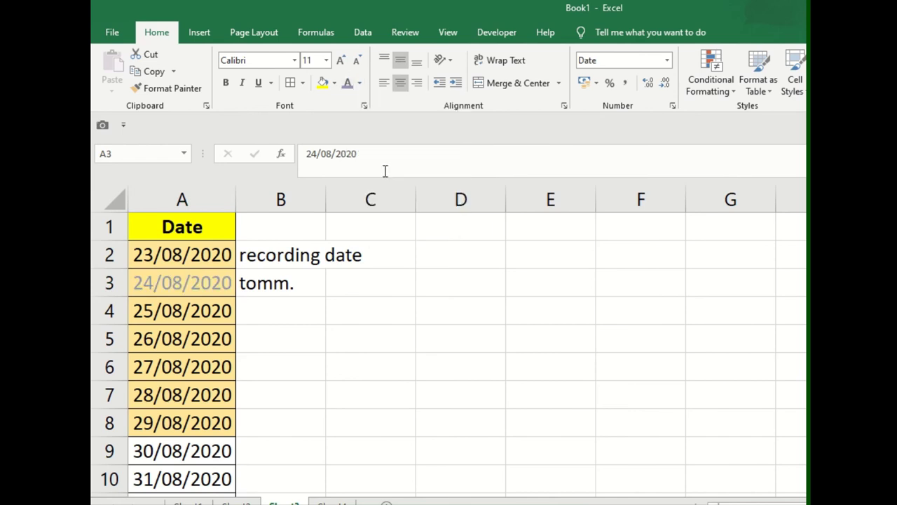
{"action": "left_click", "coordinate": [321, 308]}
{"action": "left_click_drag", "start_coordinate": [194, 257], "coordinate": [213, 422]}
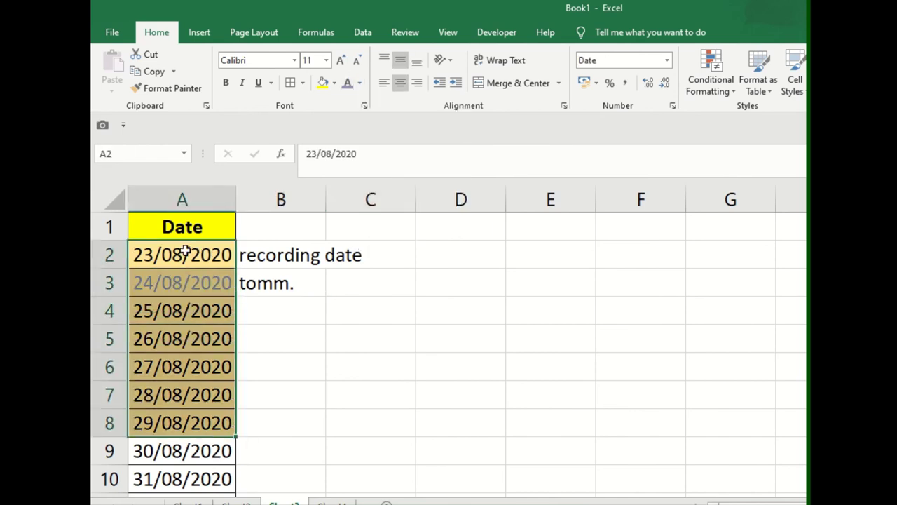
{"action": "left_click", "coordinate": [184, 252]}
Add the note 'aug bday' in B8 beside 29/08/2020
{"action": "left_click", "coordinate": [256, 427]}
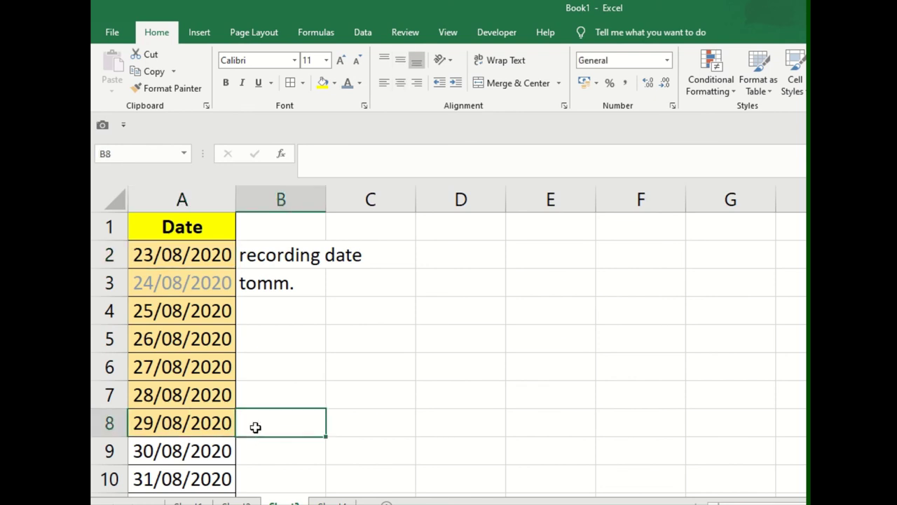
{"action": "type", "text": "aug"}
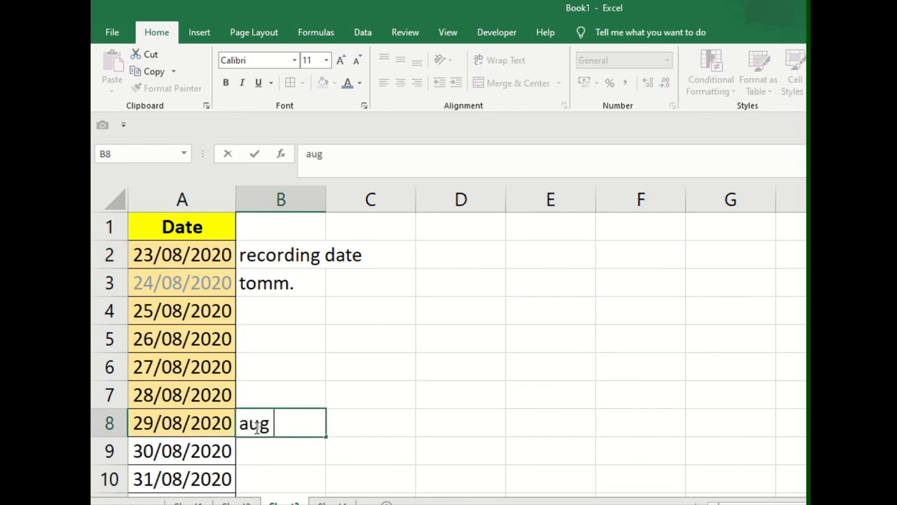
{"action": "type", "text": " b"}
{"action": "key", "text": "BackSpace"}
{"action": "type", "text": "bda"}
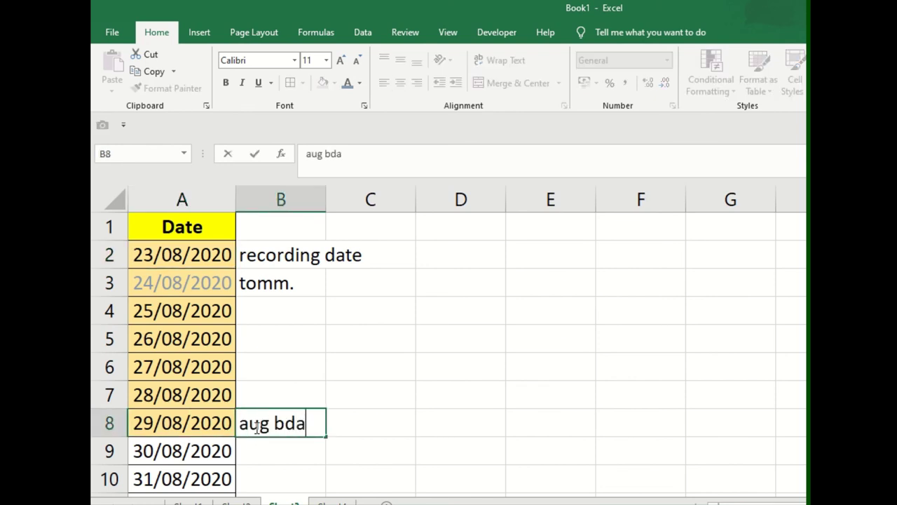
{"action": "type", "text": "y"}
{"action": "key", "text": "Return"}
Set the 24/08/2020 date in A3 back to Automatic black font colour
{"action": "left_click", "coordinate": [275, 365]}
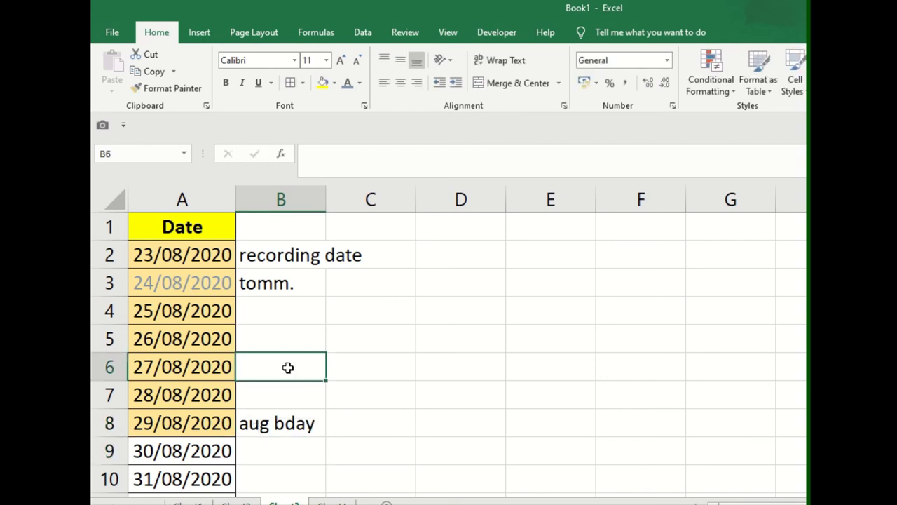
{"action": "left_click", "coordinate": [304, 301]}
{"action": "left_click", "coordinate": [196, 284]}
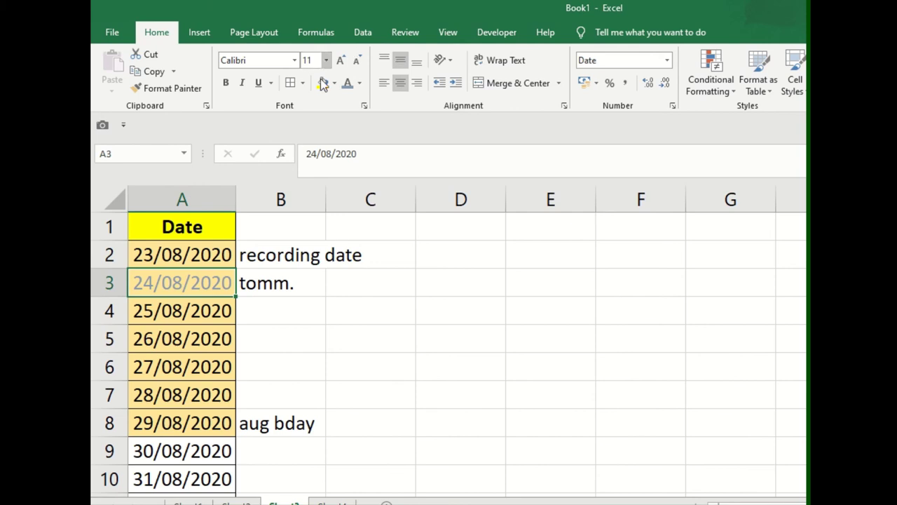
{"action": "left_click", "coordinate": [359, 83]}
{"action": "left_click", "coordinate": [356, 102]}
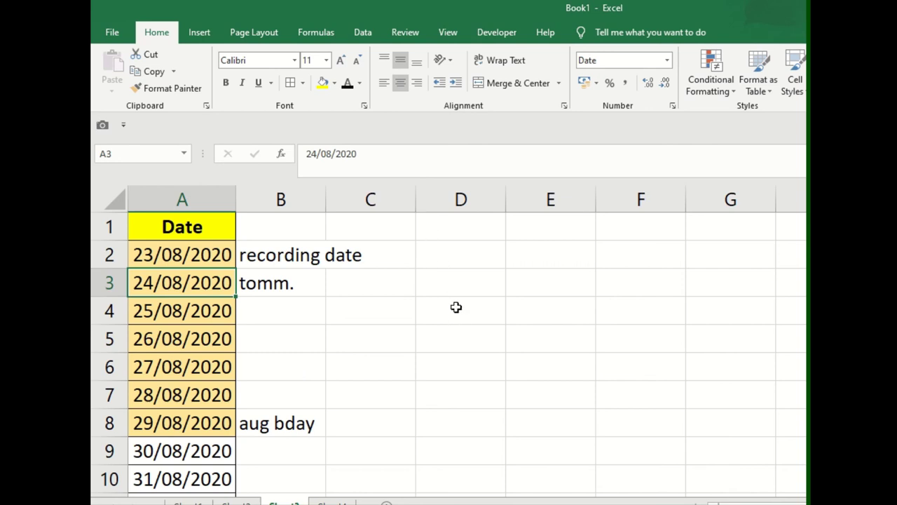
{"action": "left_click", "coordinate": [727, 92]}
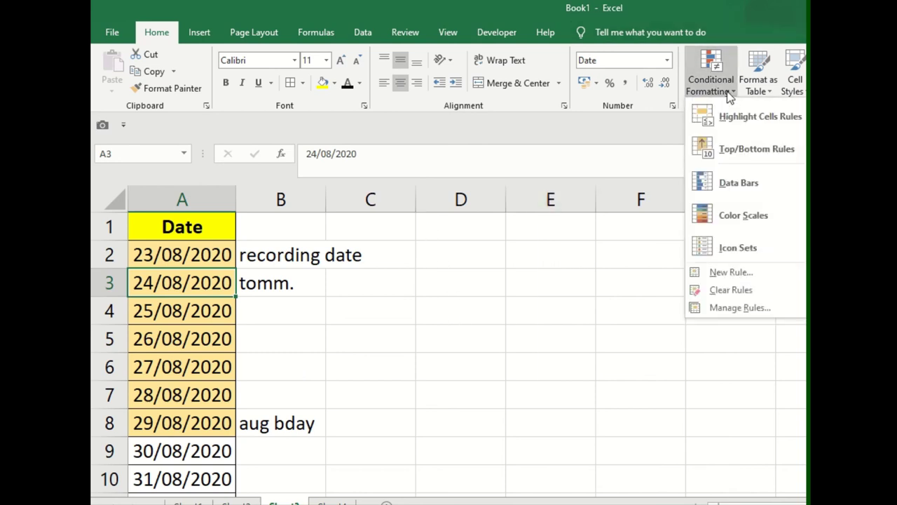
{"action": "left_click", "coordinate": [756, 270]}
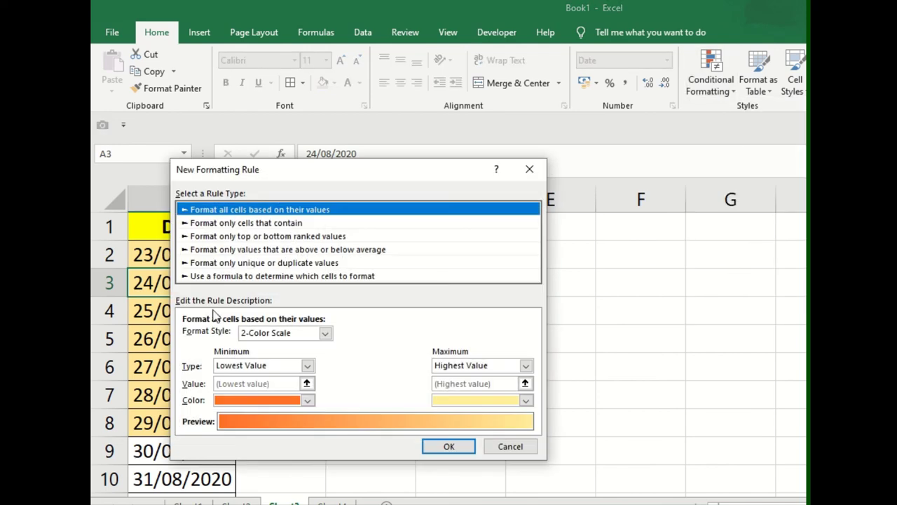
{"action": "left_click", "coordinate": [498, 444]}
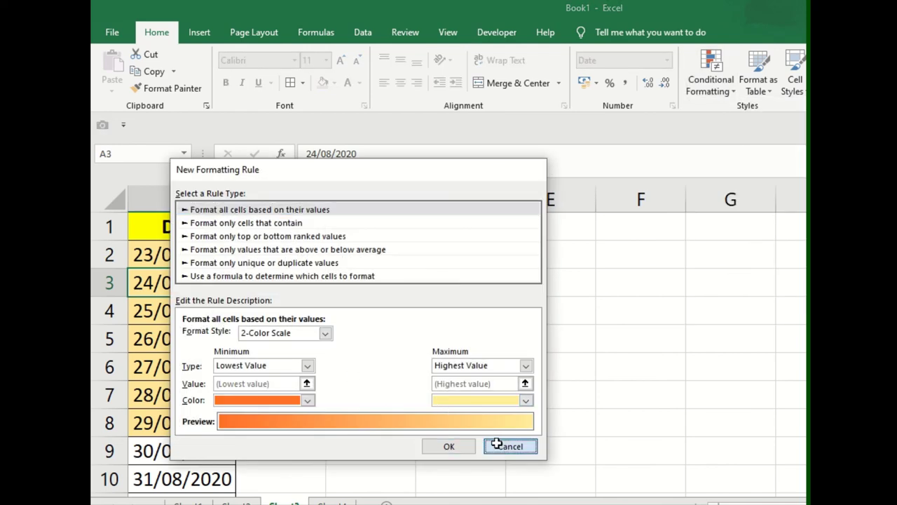